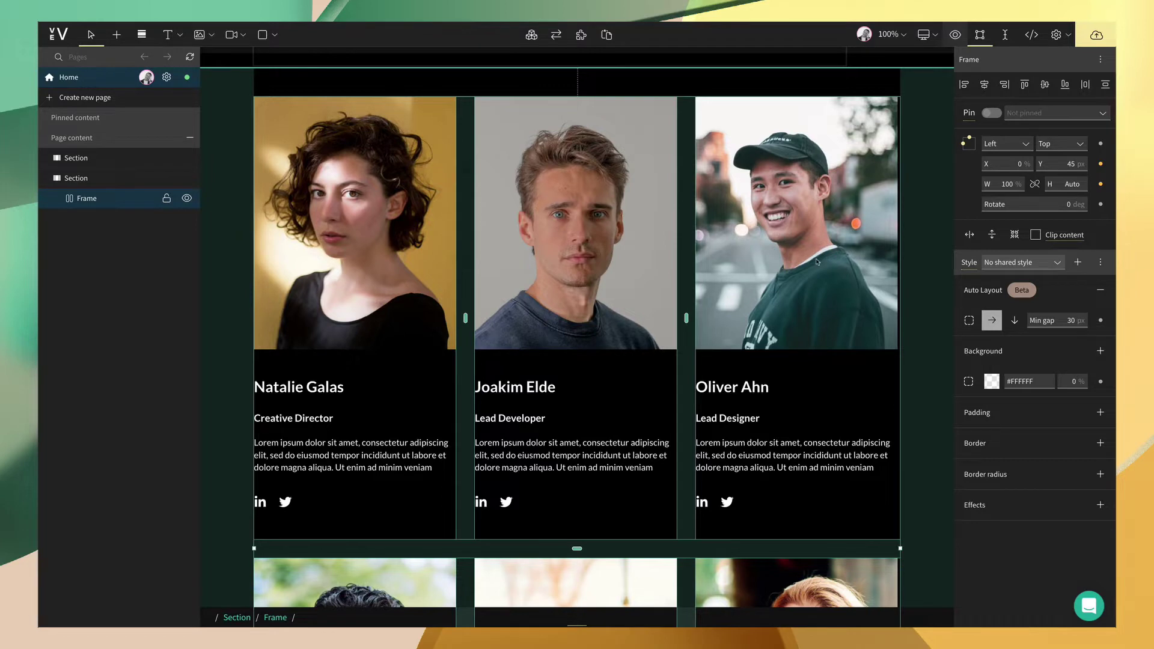
- Preview the finished team card grid at the desktop, tablet and mobile breakpoints
scroll(465, 221, down, 5)
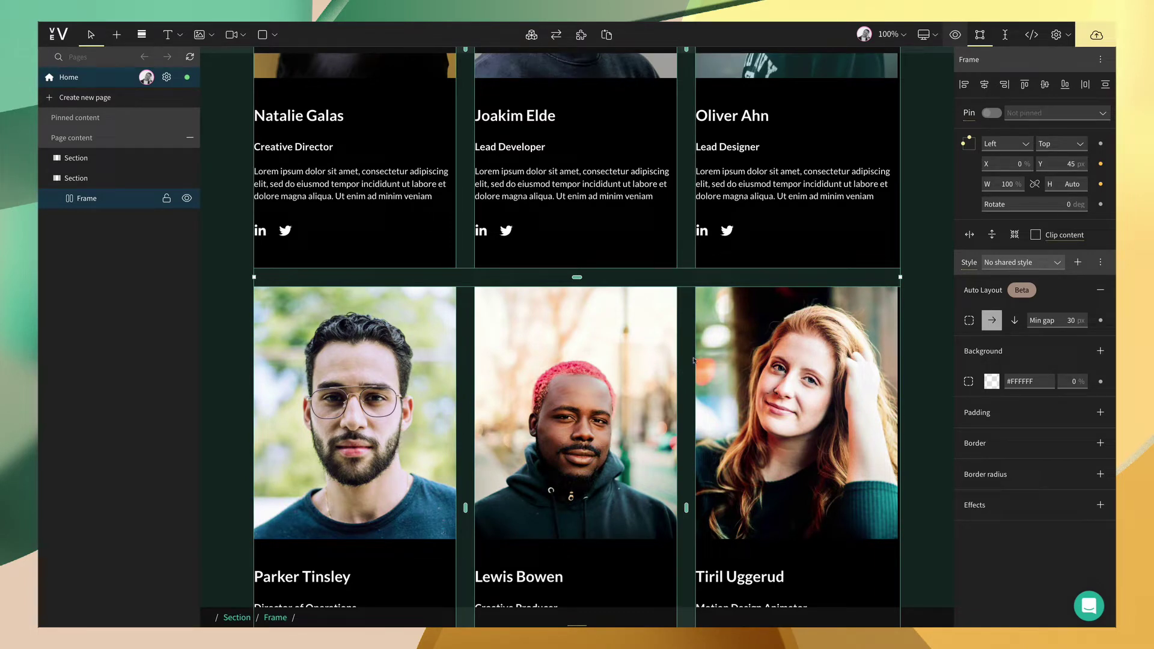
scroll(692, 359, up, 5)
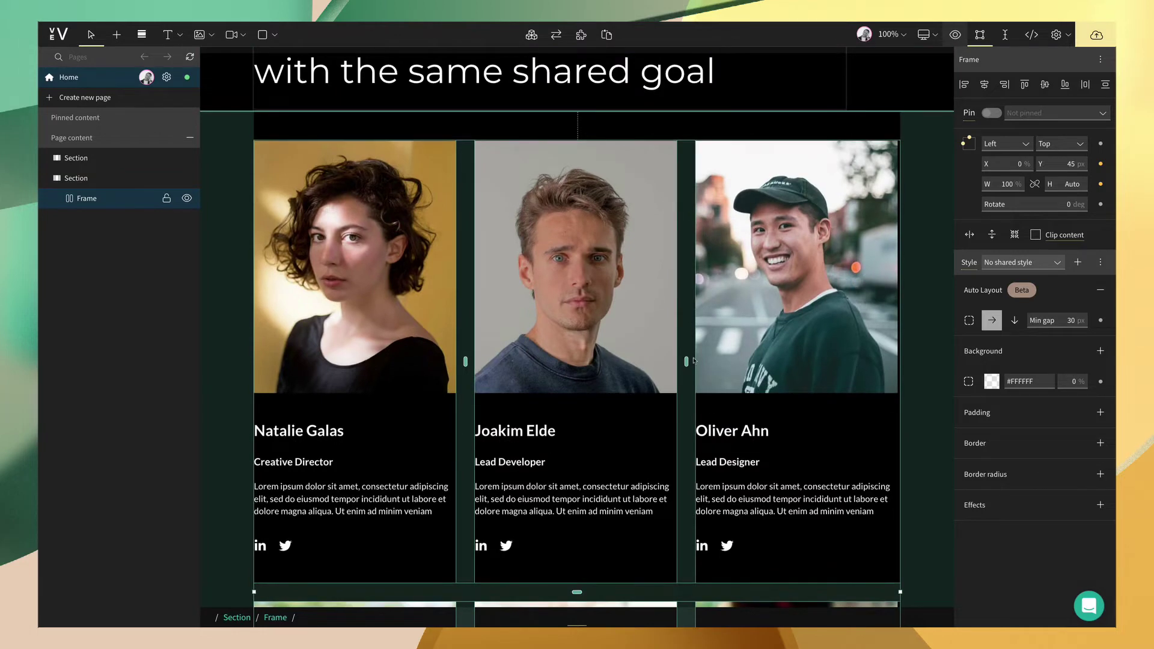
key(ctrl+2)
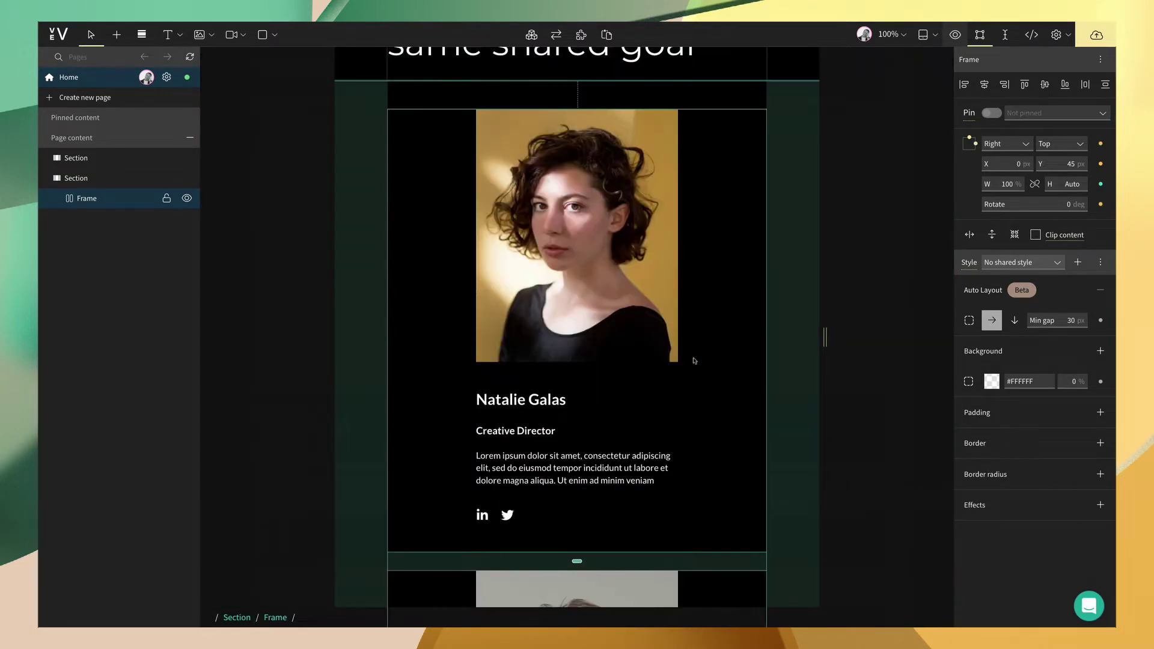
key(ctrl+3)
scroll(694, 360, down, 10)
scroll(694, 360, down, 6)
scroll(694, 361, down, 8)
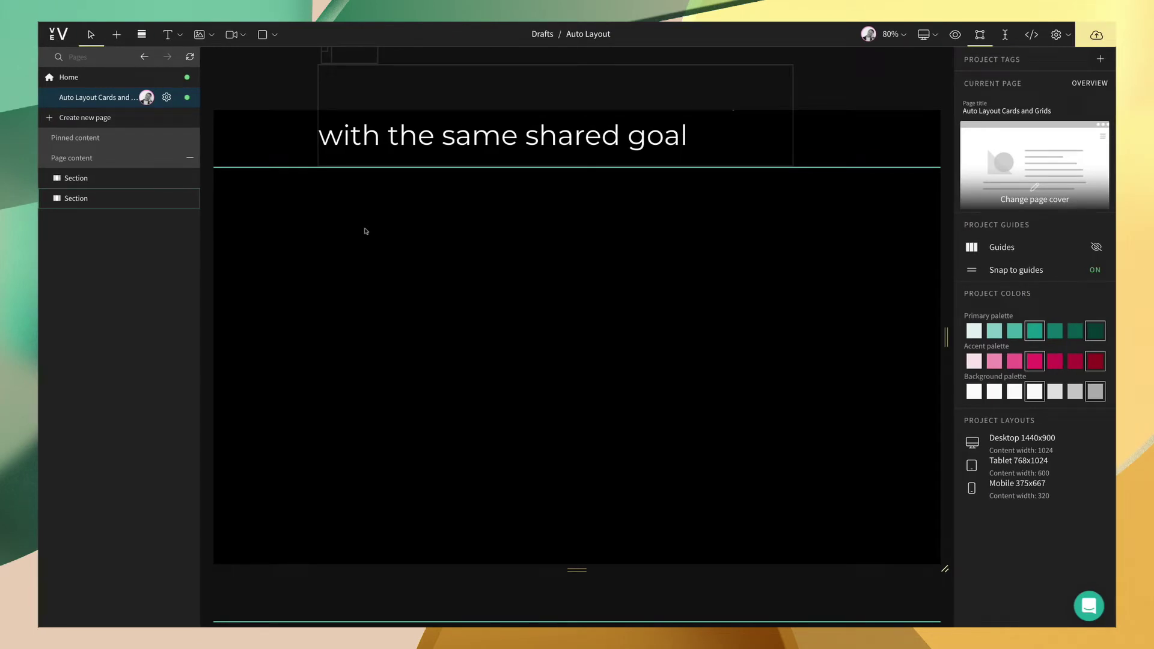
- Draw an image placeholder in the section's left column with a white (#FFFFFF) 'text' box below it
key(i)
drag(364, 229, 508, 412)
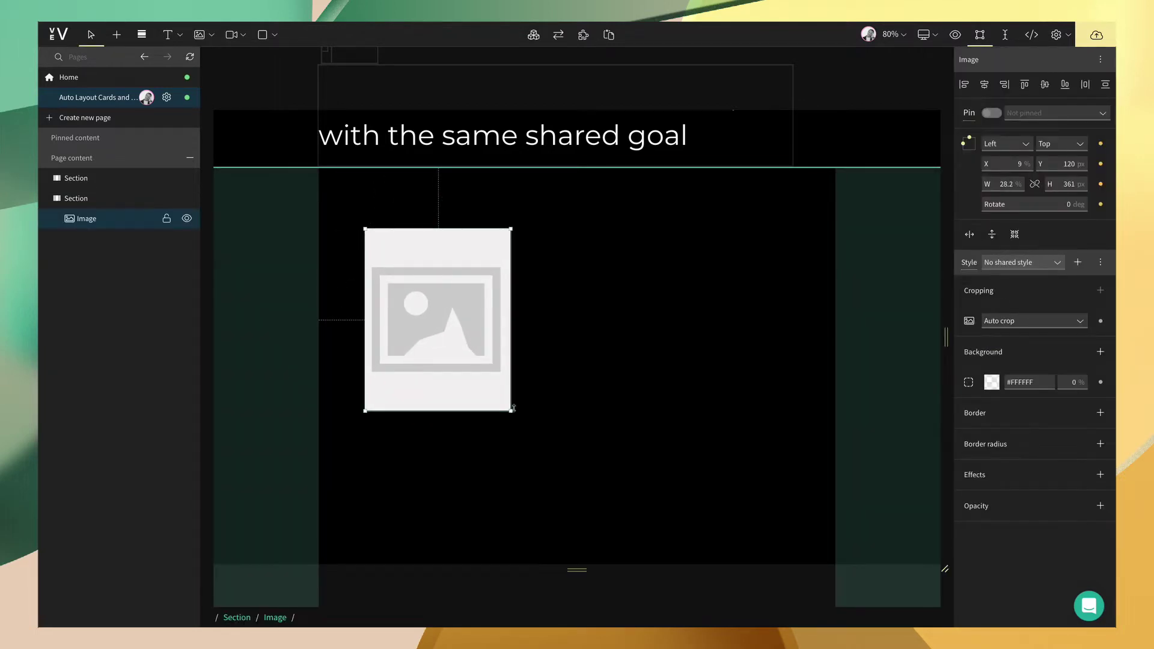
key(t)
click(375, 440)
drag(433, 467, 487, 484)
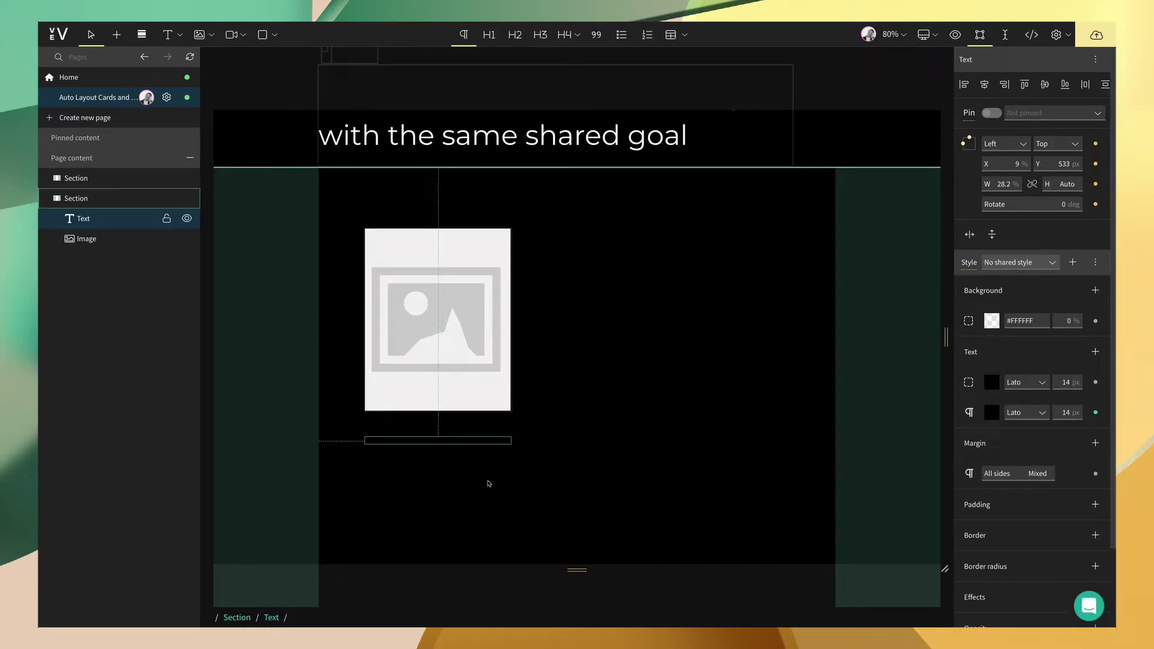
text(text)
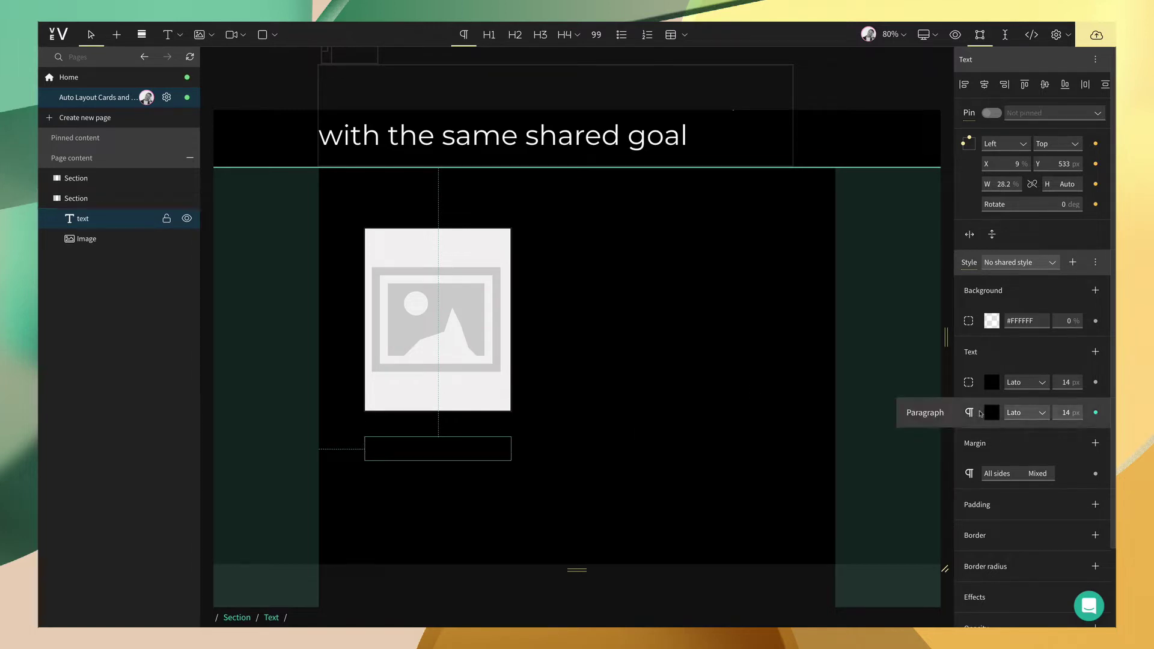
click(992, 413)
click(804, 614)
- Draw a small white shape below the text box and turn it into the LinkedIn icon
click(563, 469)
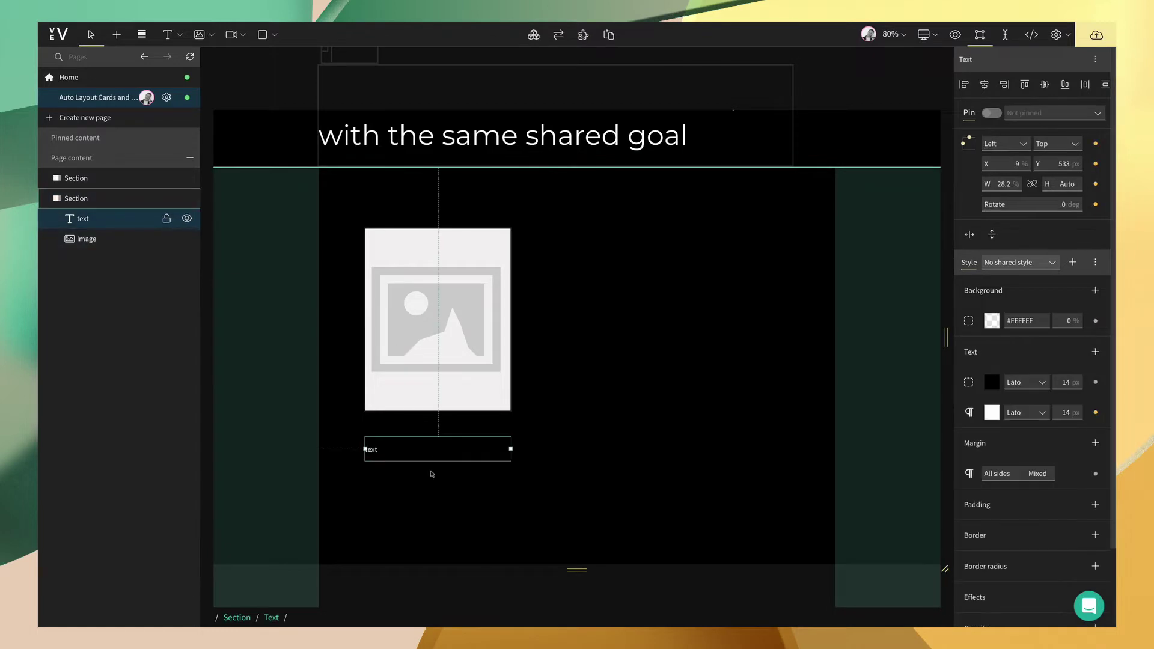
click(430, 475)
click(116, 34)
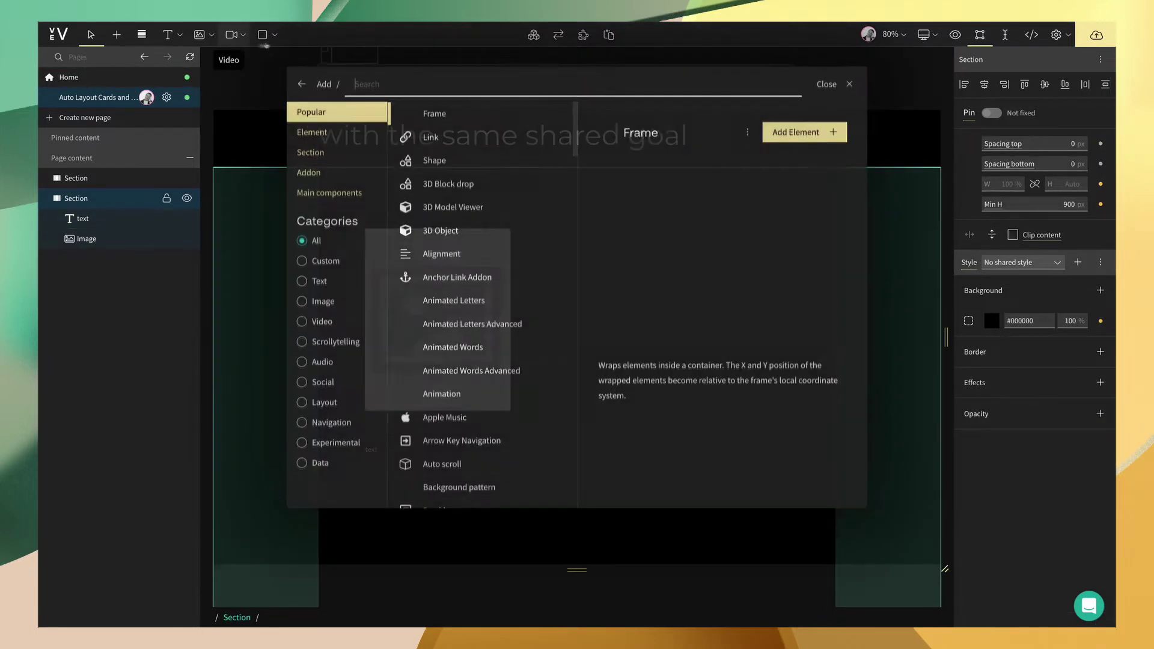
click(433, 158)
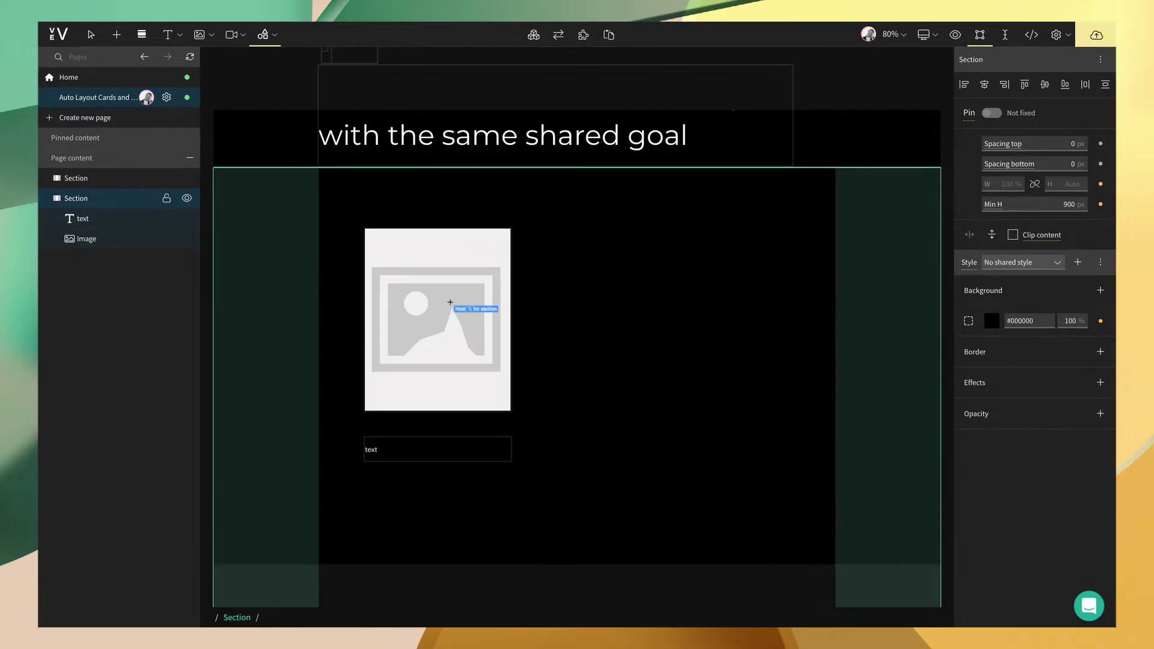
drag(366, 480, 390, 502)
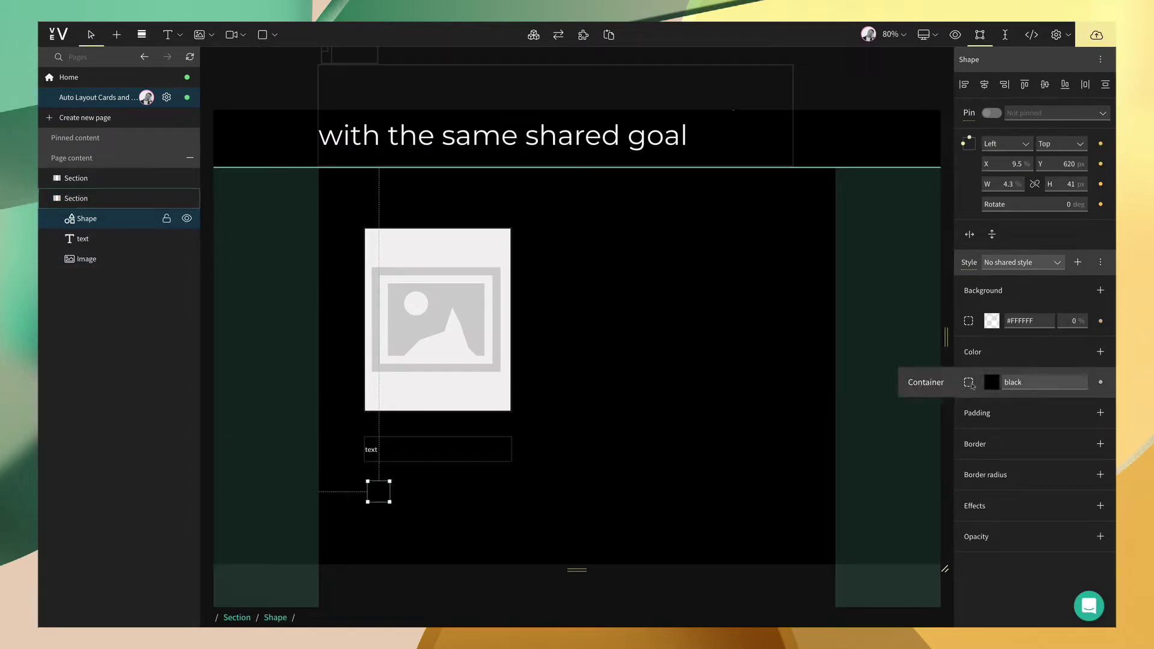
click(991, 382)
click(799, 599)
double_click(376, 492)
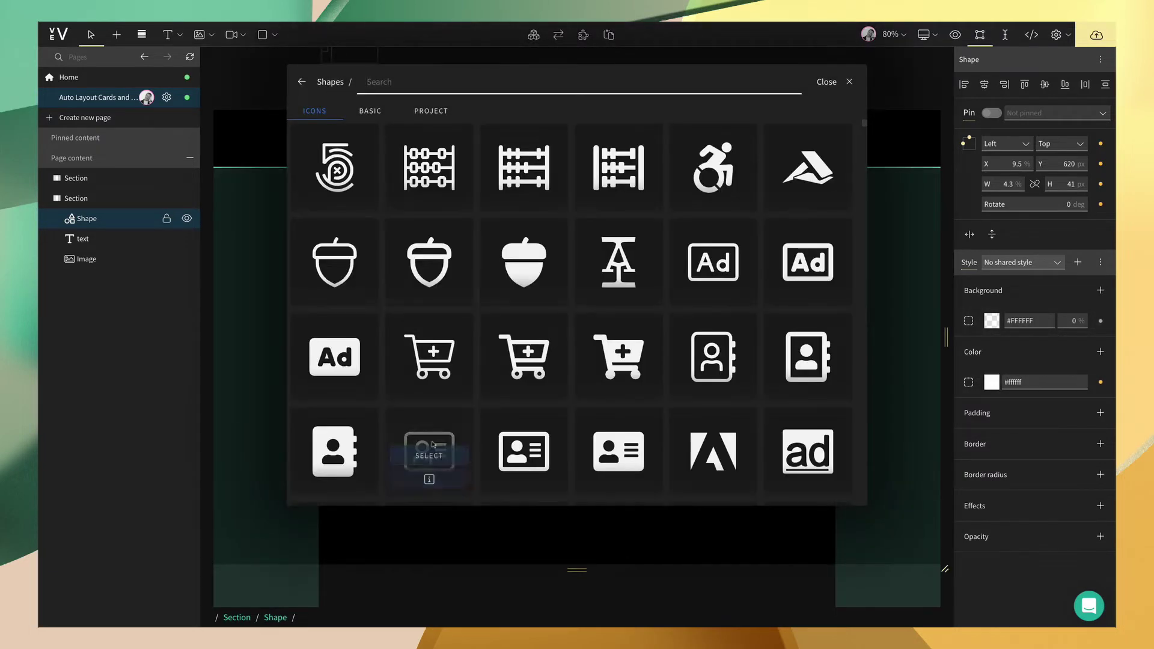
text(linked)
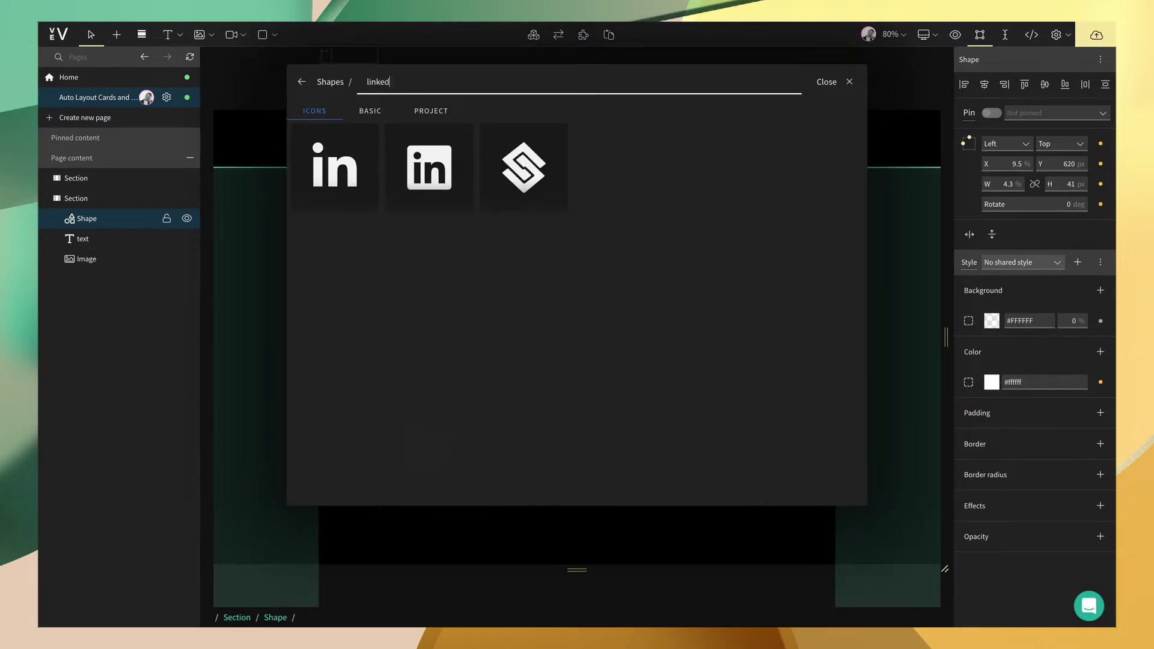
click(334, 175)
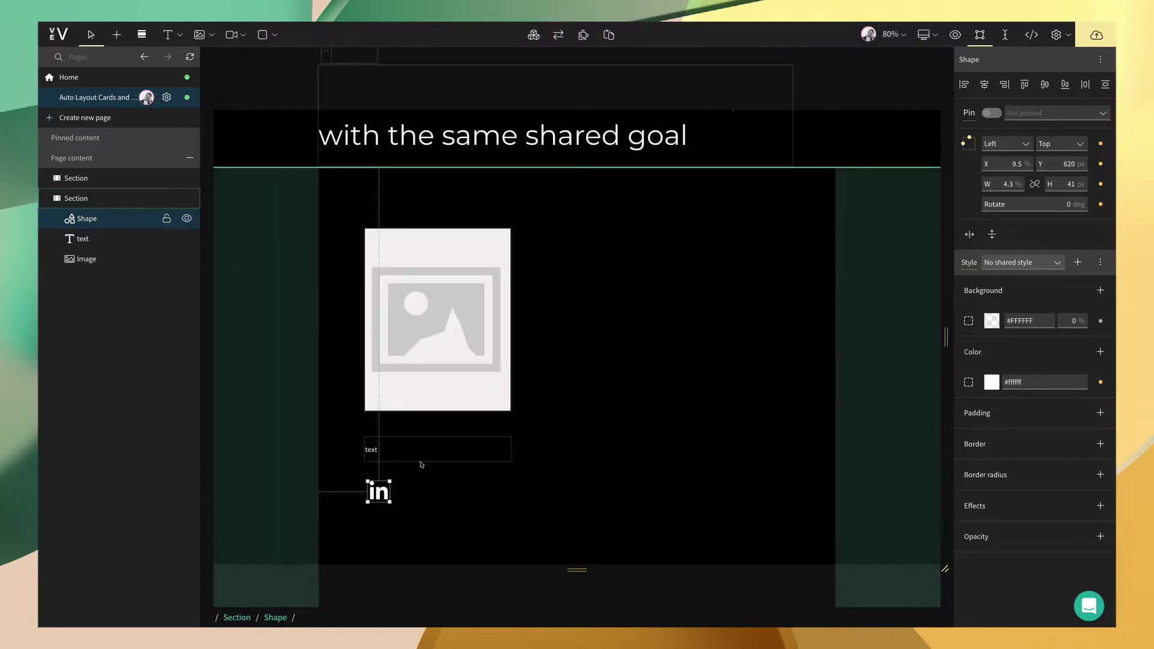
- Duplicate the LinkedIn icon and change the copy into the Twitter icon
key(ctrl+c)
key(ctrl+v)
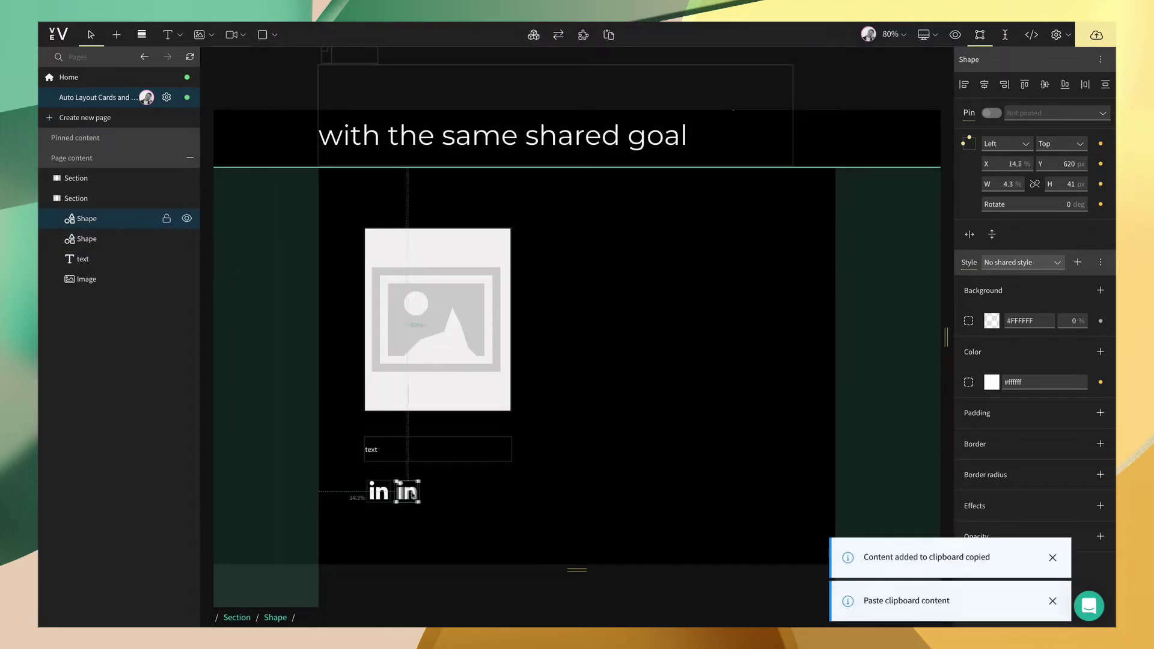
double_click(410, 491)
text(twitter)
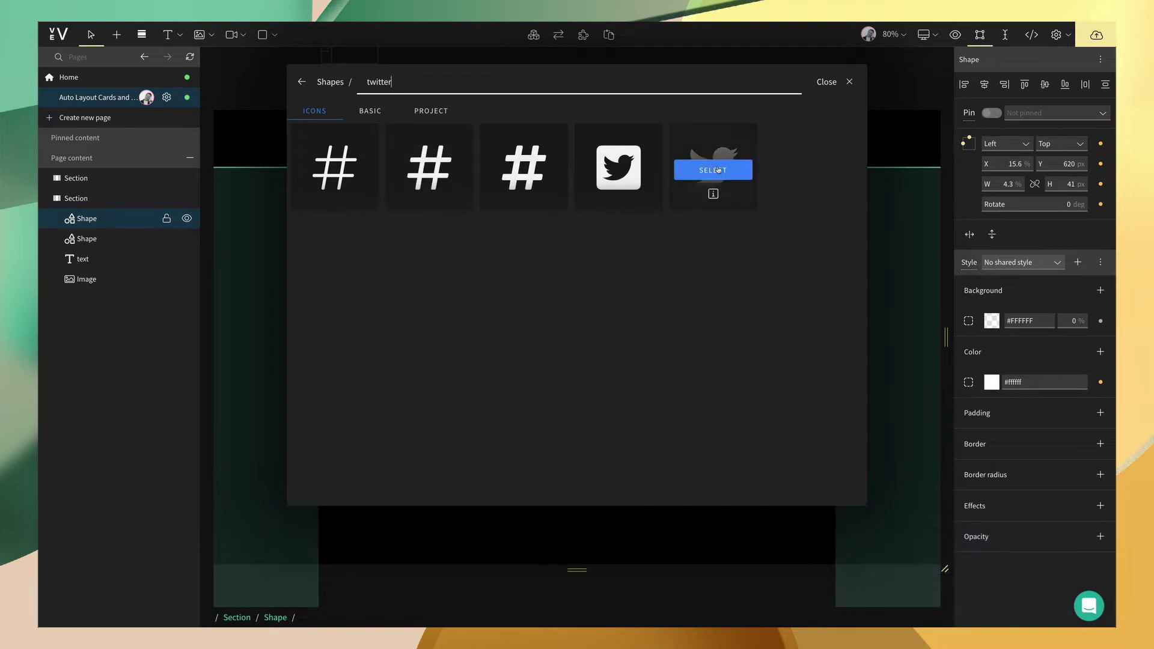
click(713, 170)
- Size both social icons to 20 × 20 px and move Twitter next to LinkedIn
click(378, 491)
shift+click(90, 218)
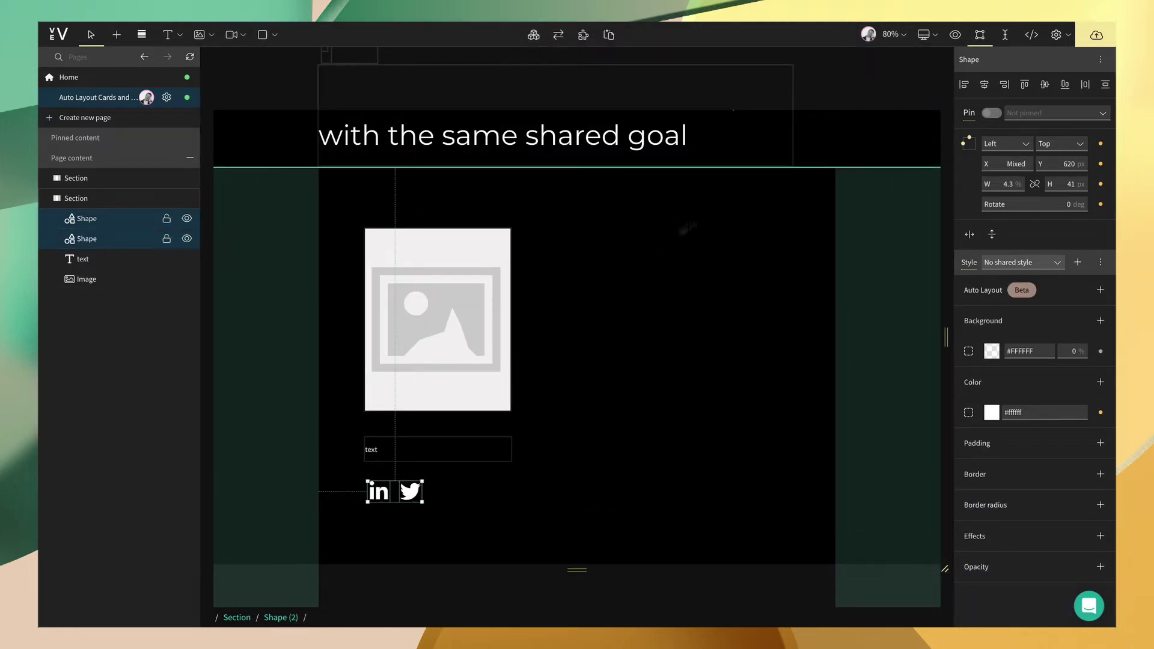
click(1018, 184)
click(1018, 198)
double_click(1006, 185)
text(20)
key(Tab)
text(20)
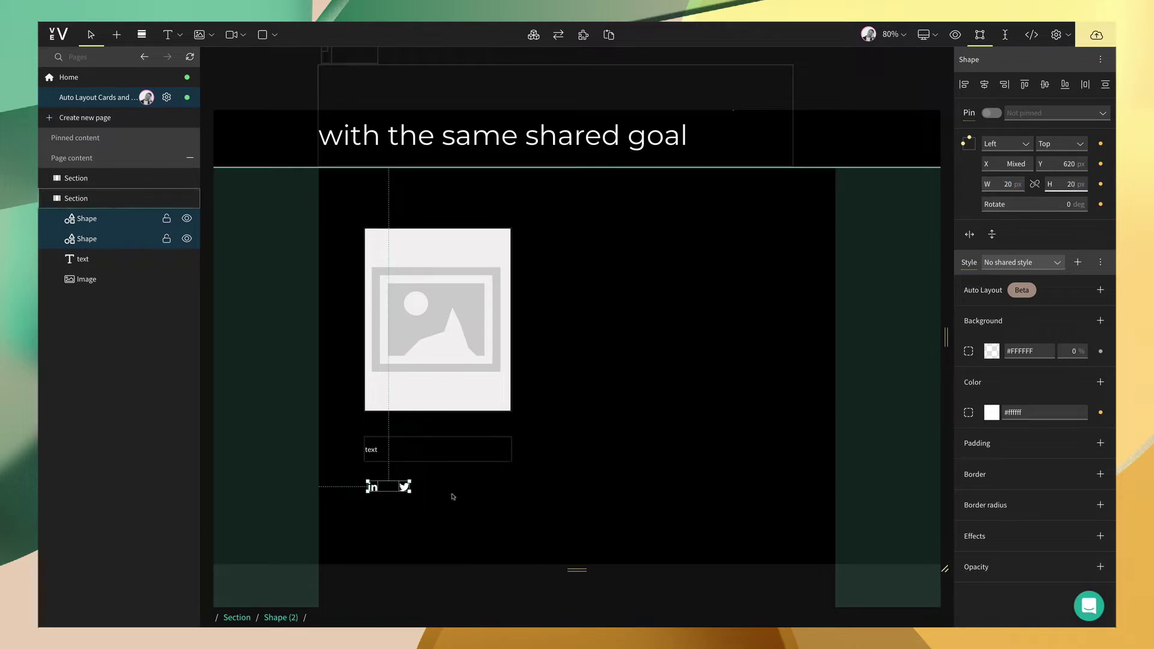
click(443, 496)
drag(404, 487, 394, 487)
- Resize the image placeholder to 320 × 400 px and nudge it slightly upward
click(493, 337)
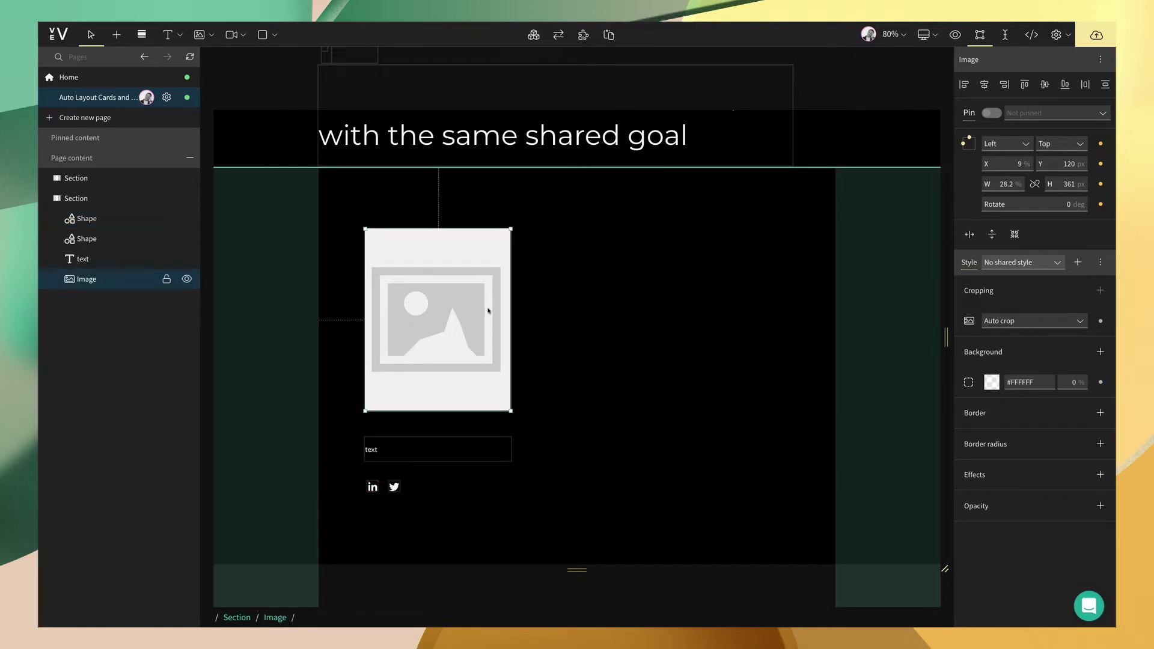
click(1016, 184)
click(1019, 198)
click(1007, 185)
text(320)
key(Tab)
text(400)
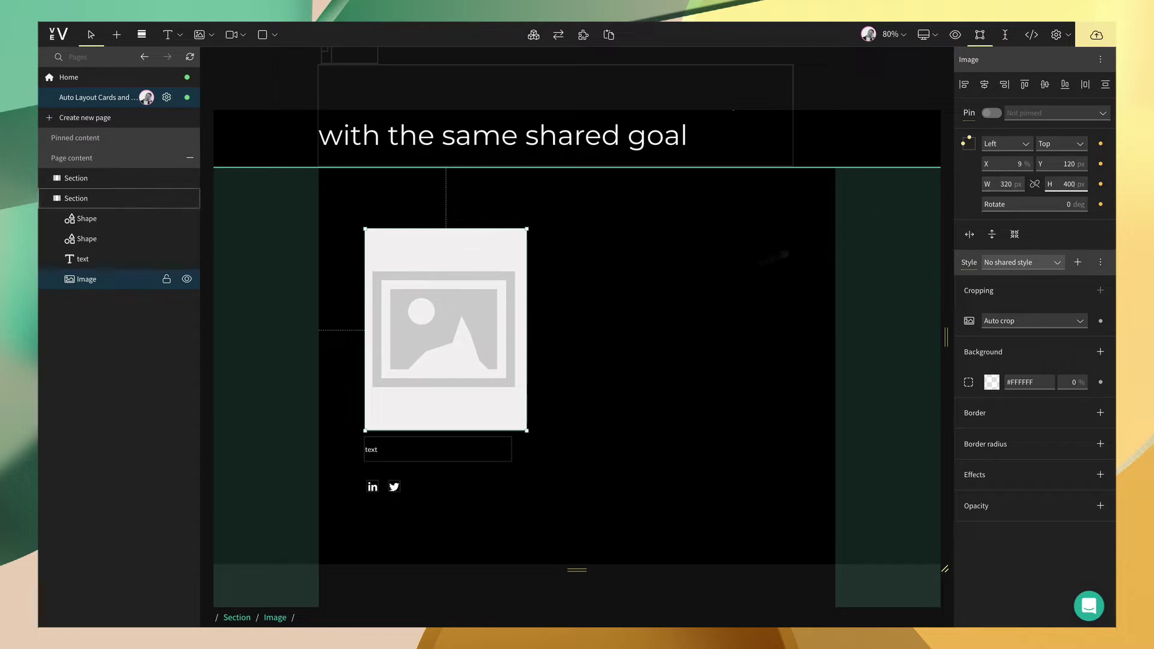
drag(458, 324, 459, 320)
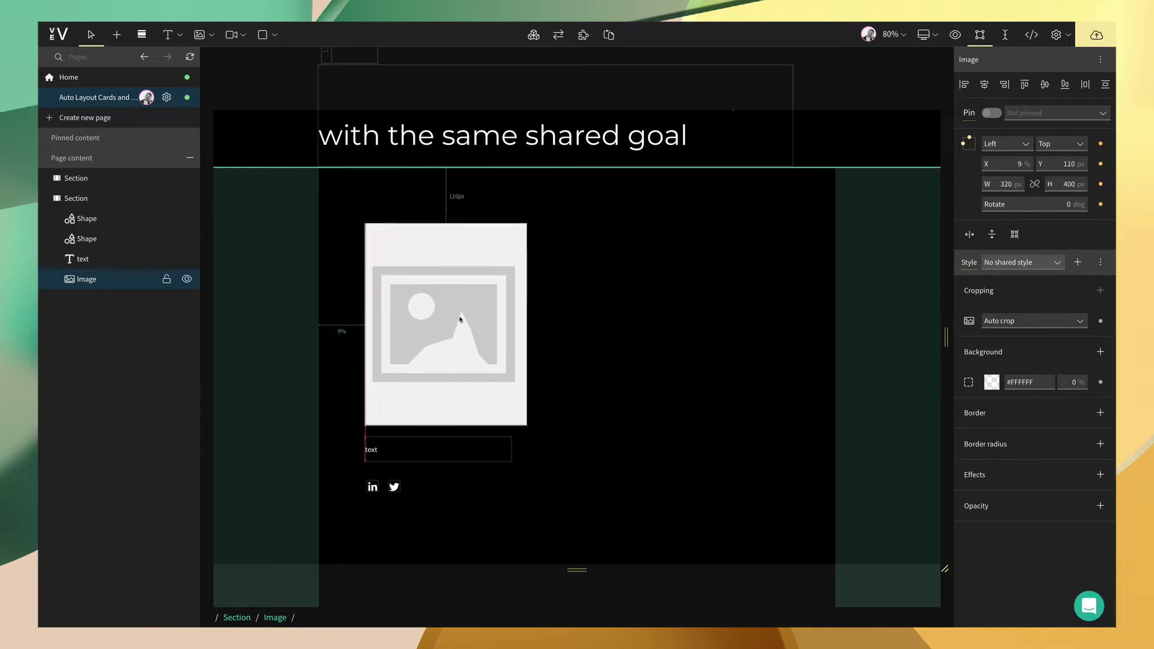
click(583, 339)
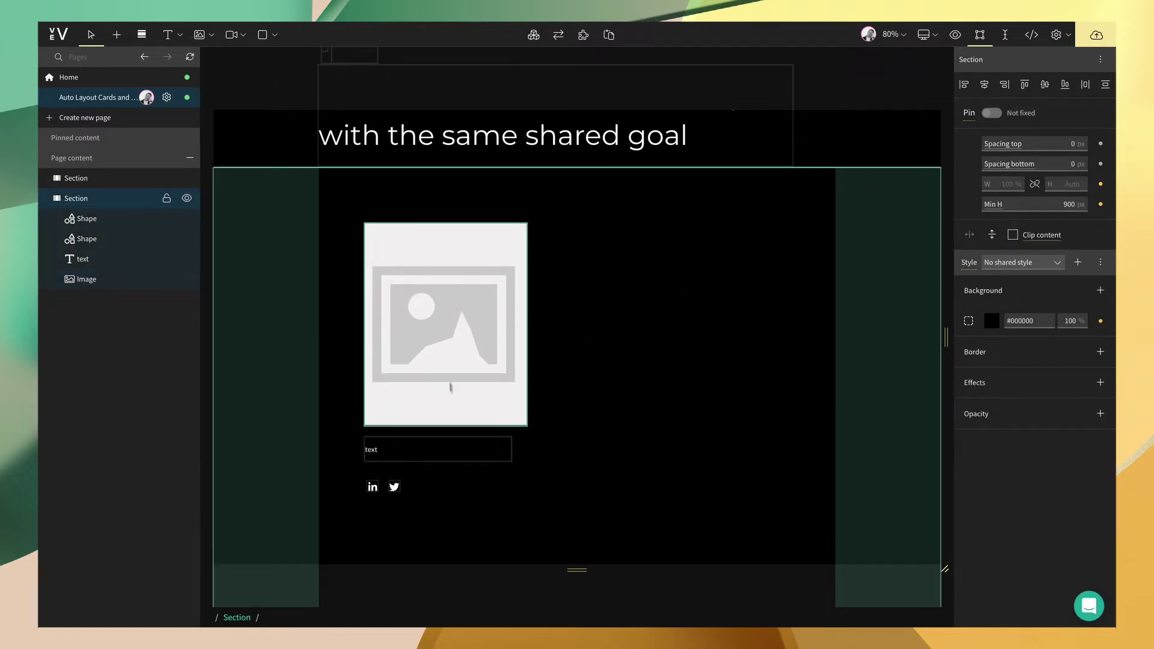
- Fill the text box with the member's name, 'Creative Producer' and 'This is some text', then move it under the image
click(403, 457)
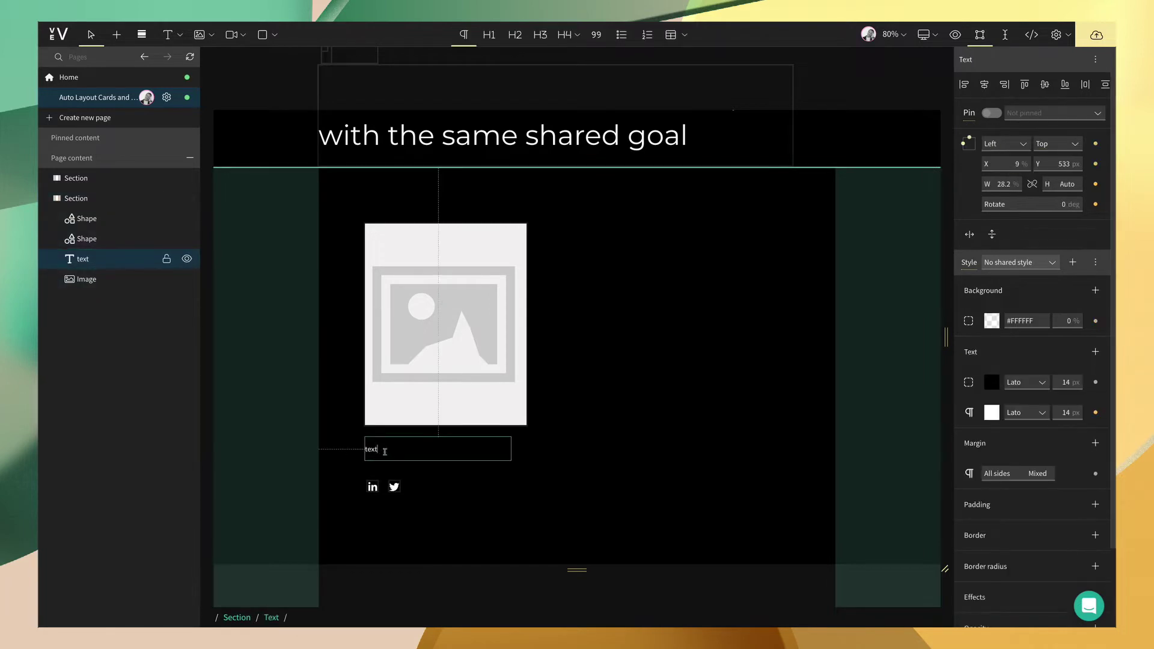
double_click(387, 450)
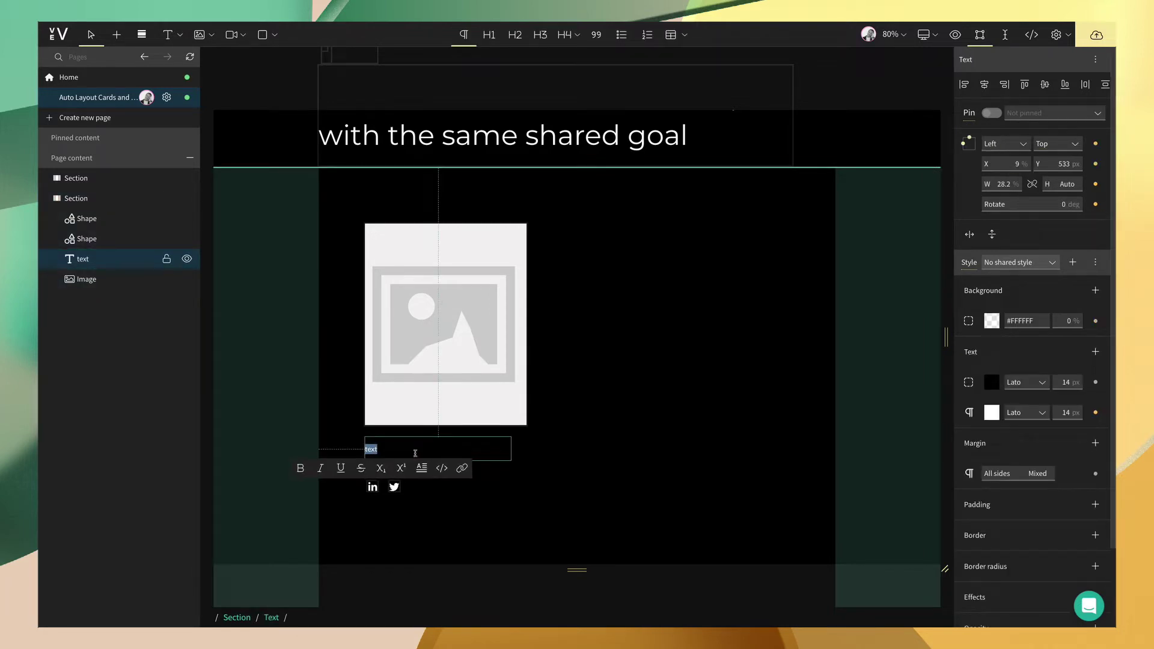
key(Return)
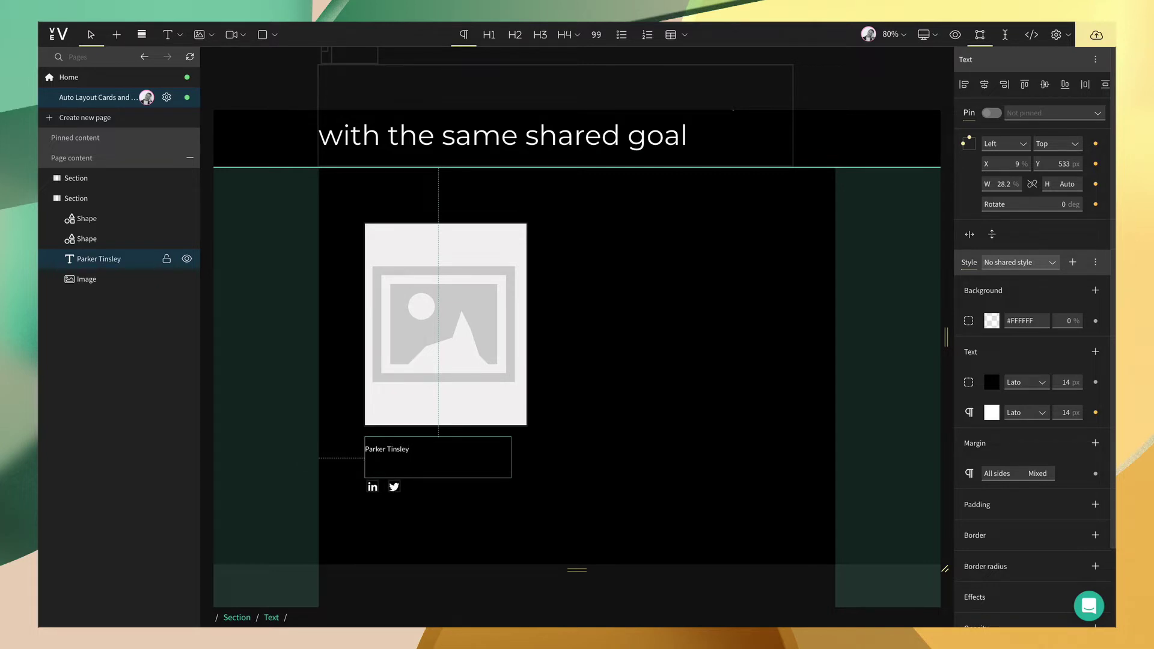
text(Creative Producer)
key(Return)
text(This is some text)
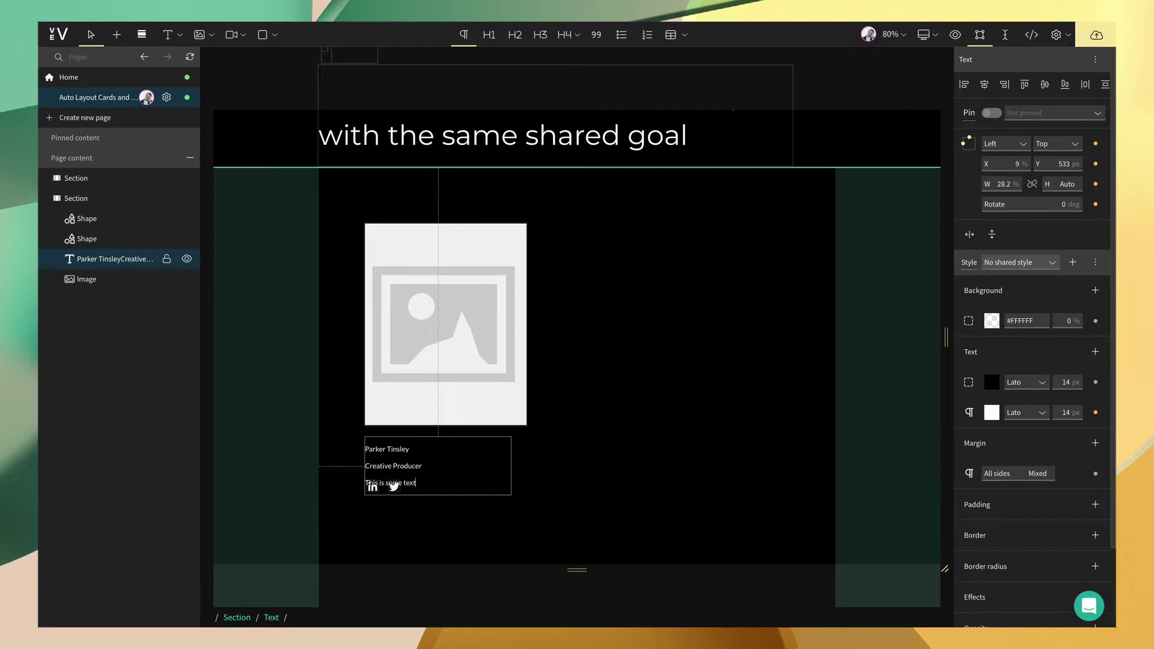
key(Escape)
drag(433, 471, 435, 462)
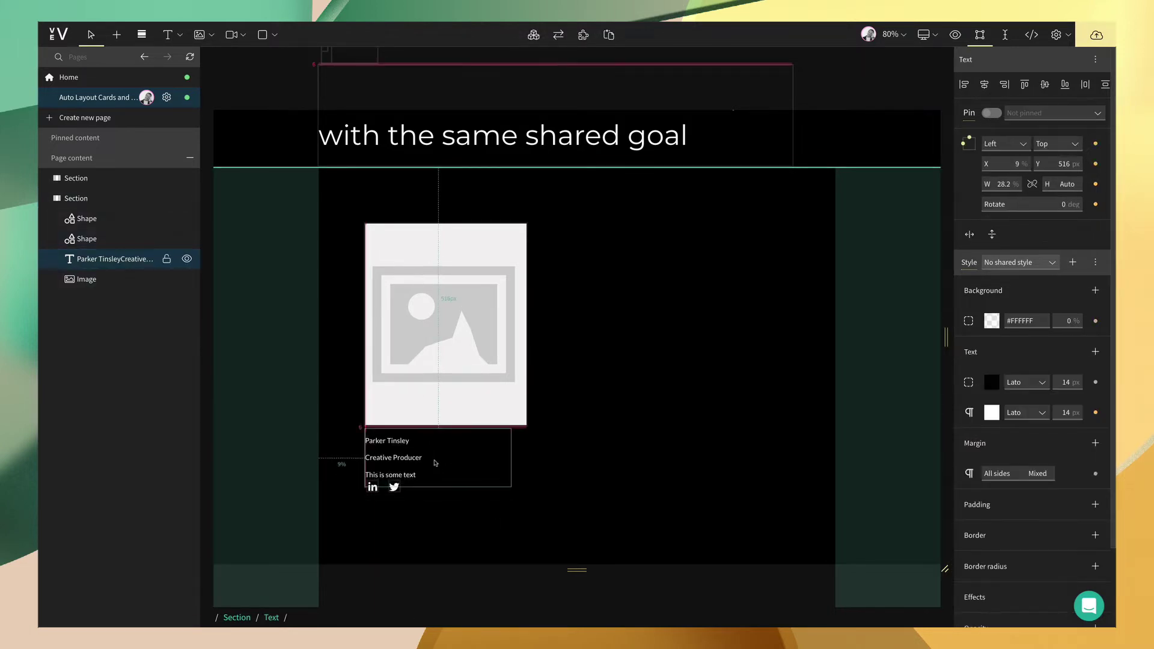
- Wrap the image, text box and both icons in a vertical auto-layout frame
click(373, 487)
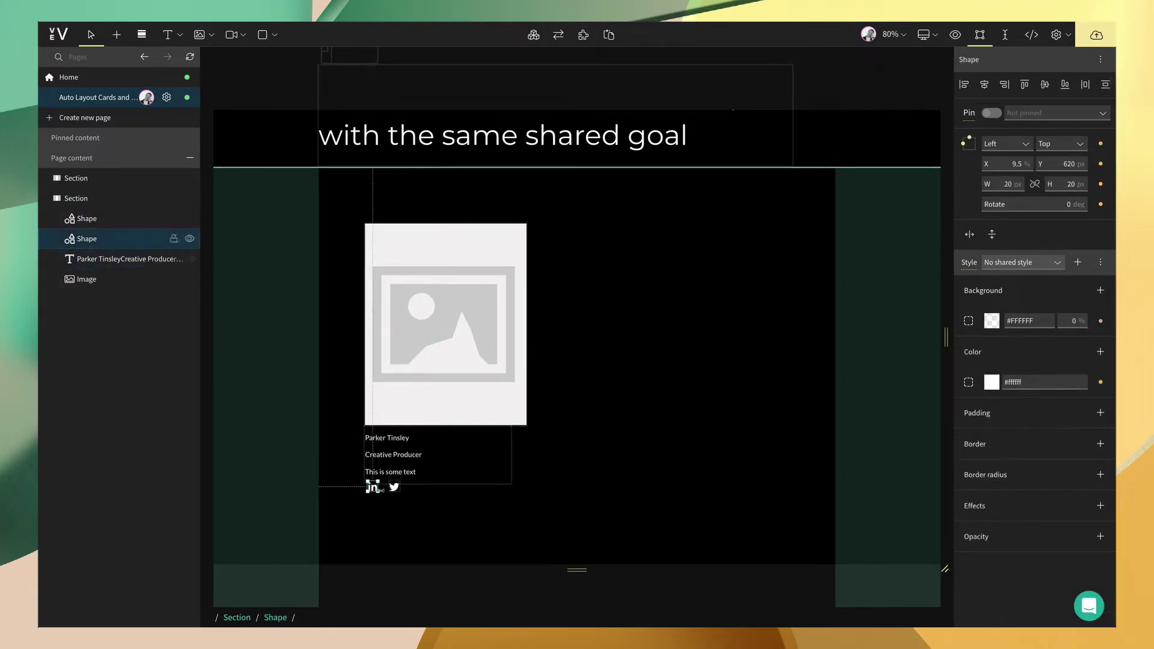
click(410, 467)
key(Escape)
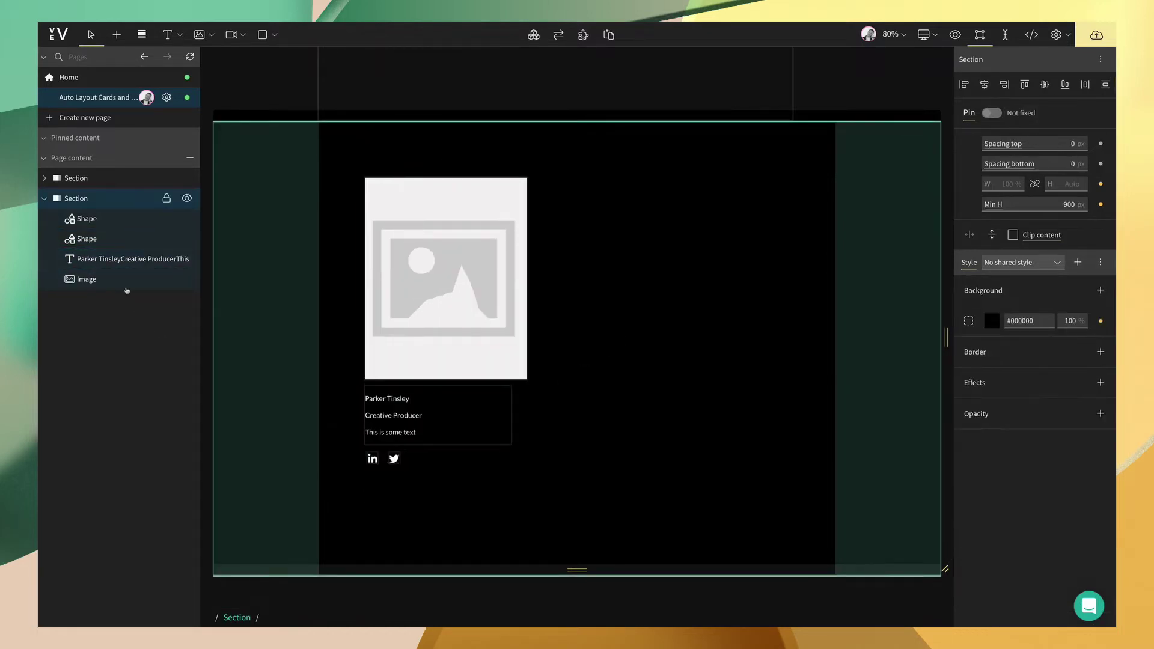
click(126, 281)
key(ctrl+a)
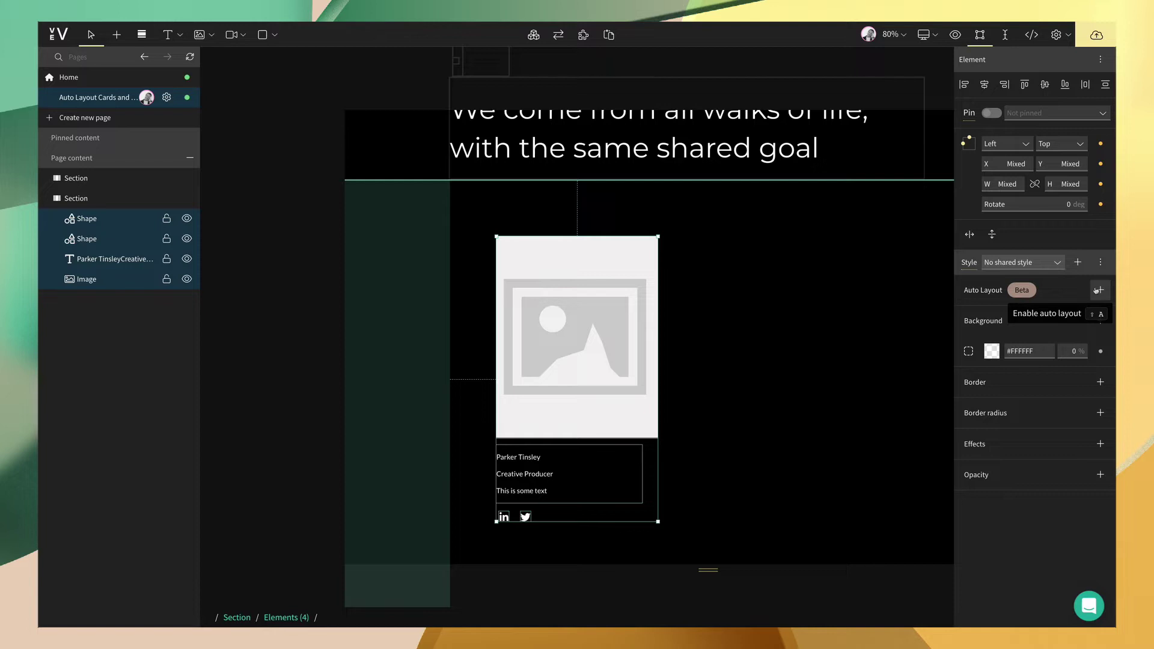
click(1097, 290)
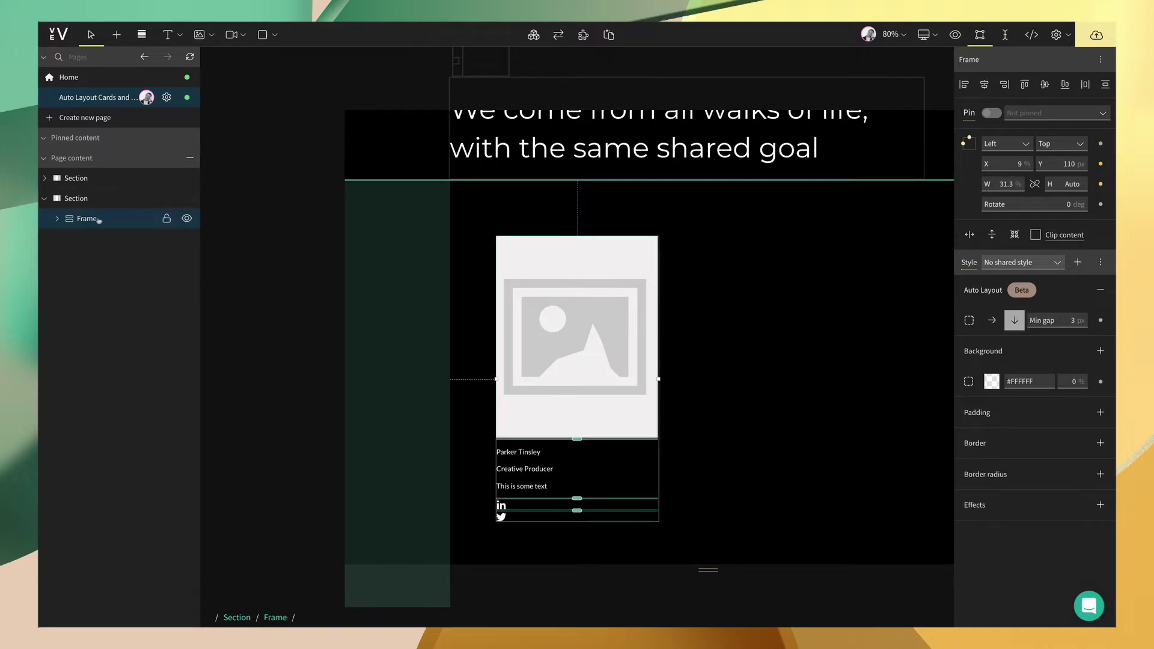
click(57, 220)
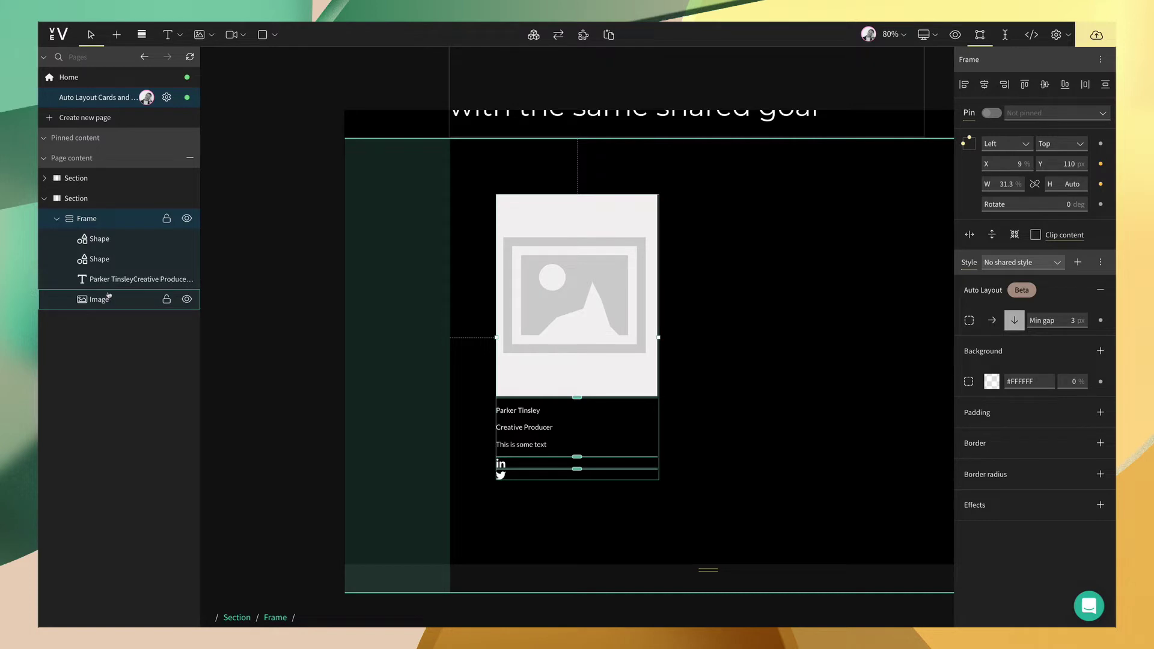
- Select both icon shapes in Layers and wrap them in a nested auto-layout frame with Shift+A
click(700, 414)
scroll(700, 413, up, 2)
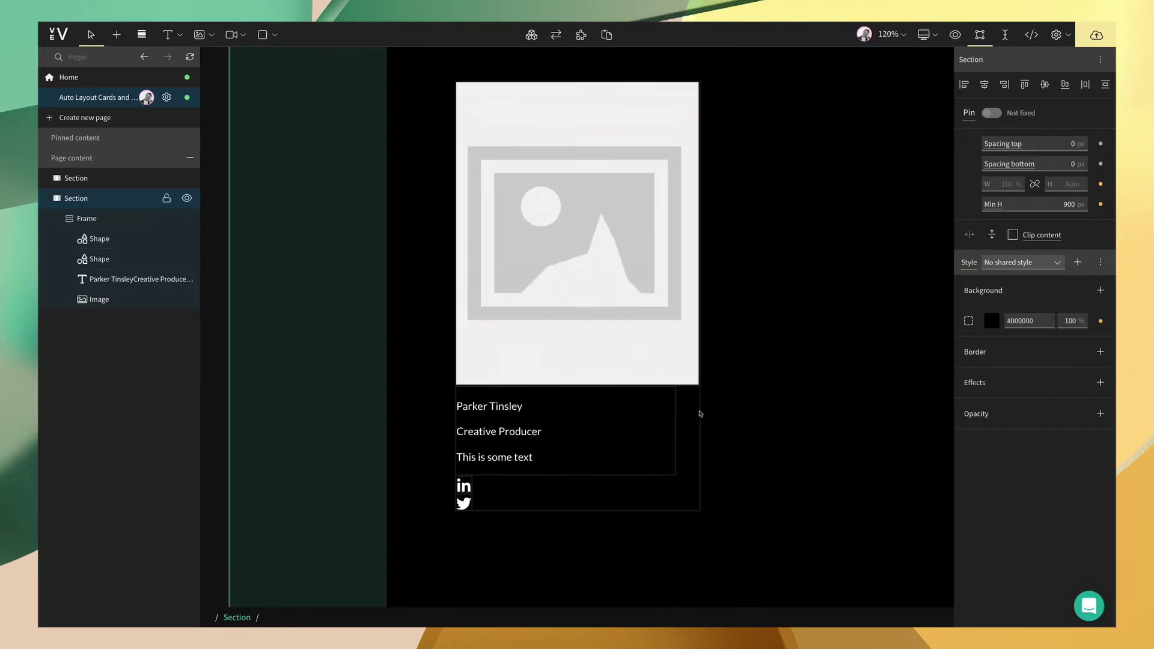
scroll(463, 456, down, 2)
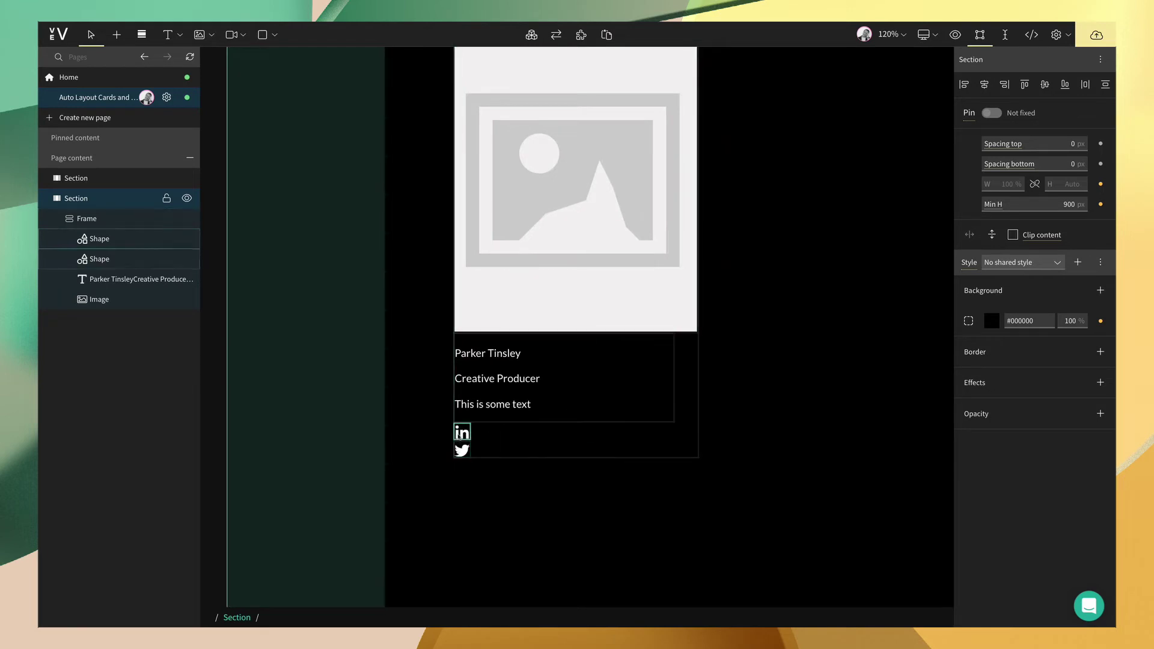
click(127, 240)
shift+click(127, 260)
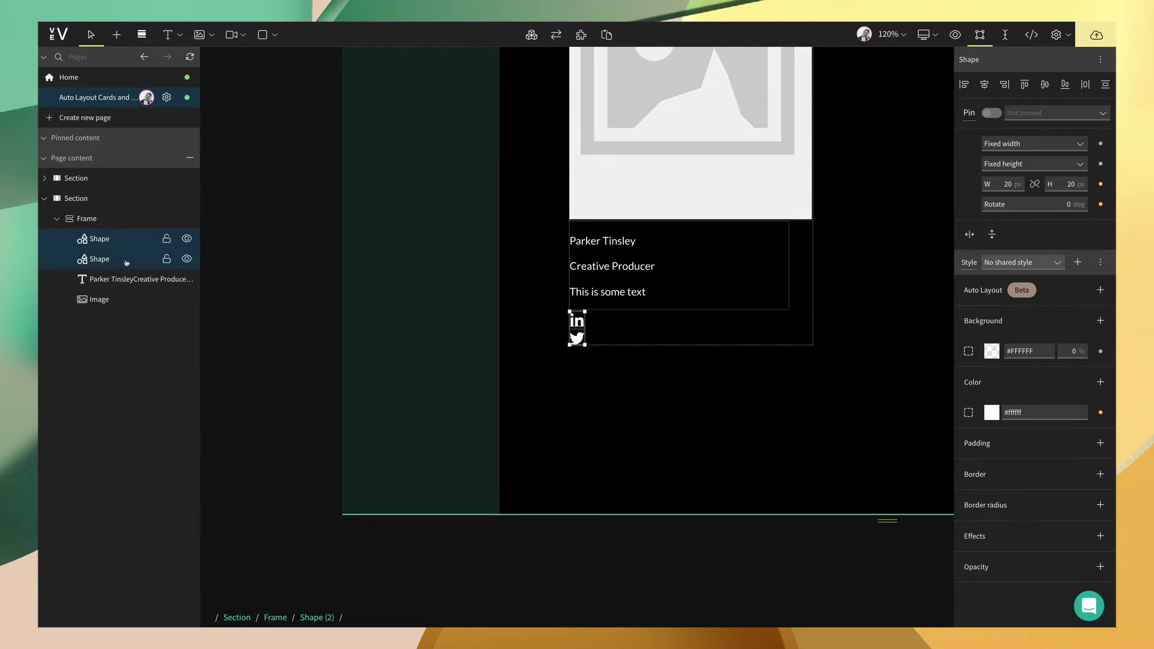
key(shift+a)
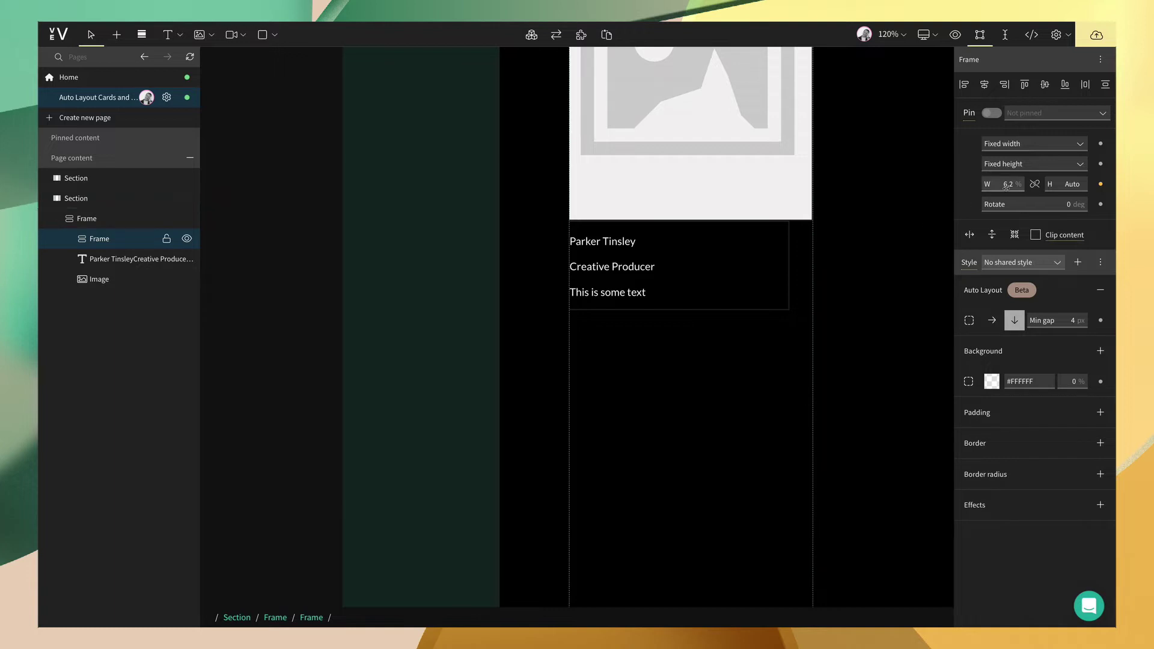
scroll(704, 316, down, 5)
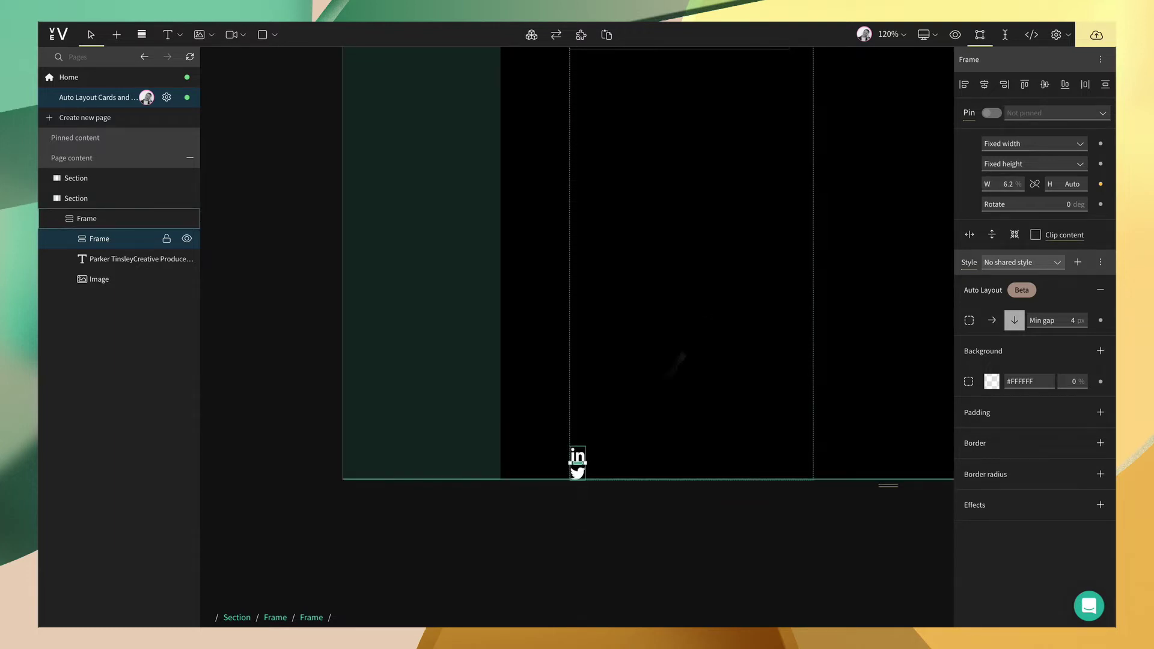
click(586, 455)
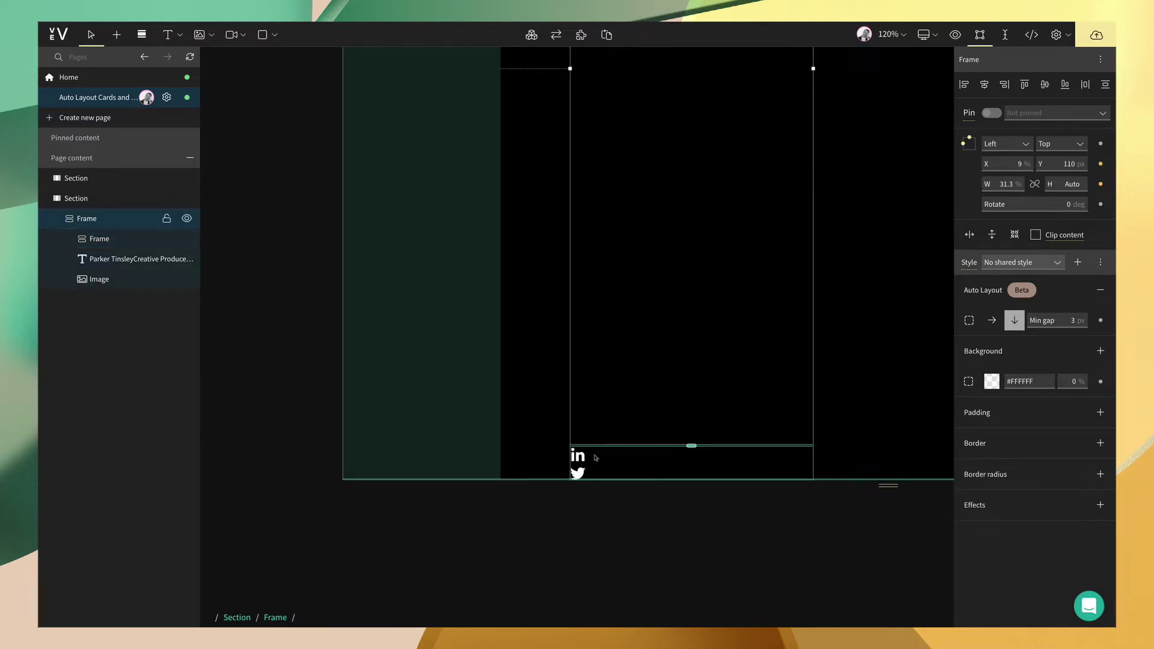
click(133, 238)
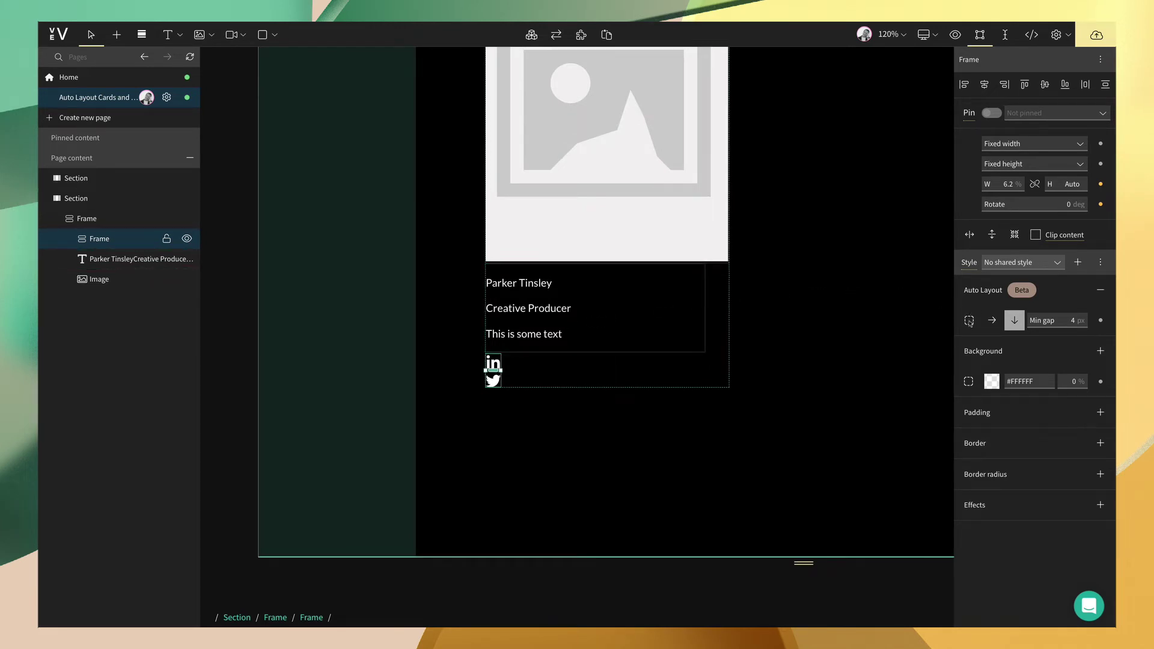
- Switch the icon frame to horizontal auto layout with a 20 px gap and vertical centre alignment
click(968, 321)
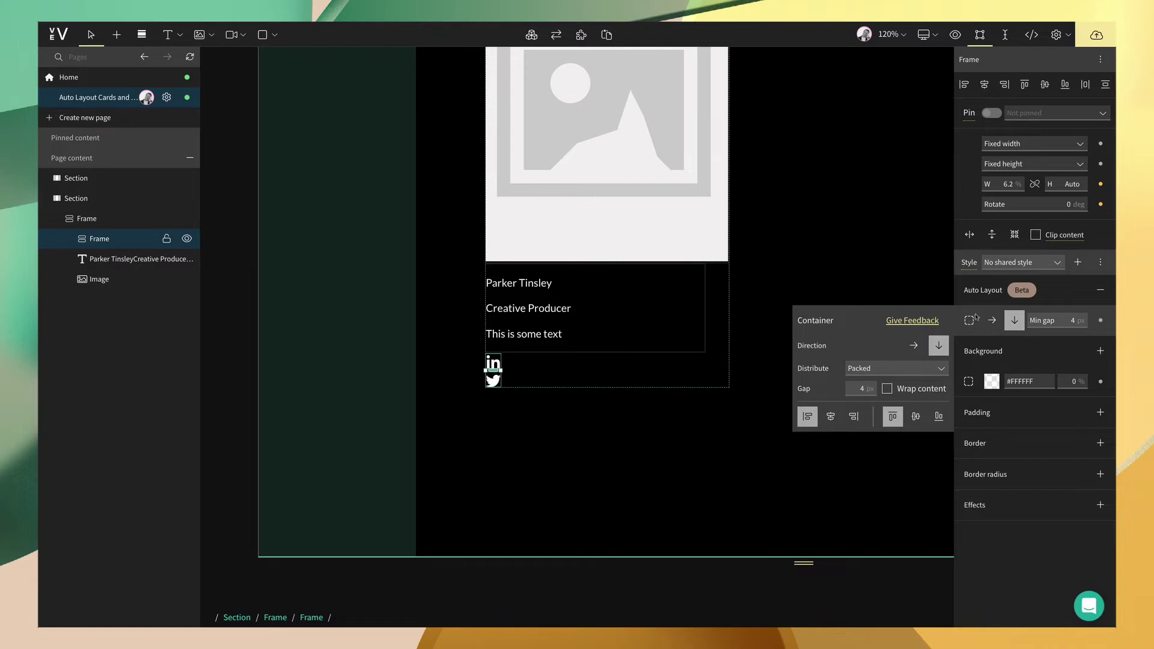
click(912, 347)
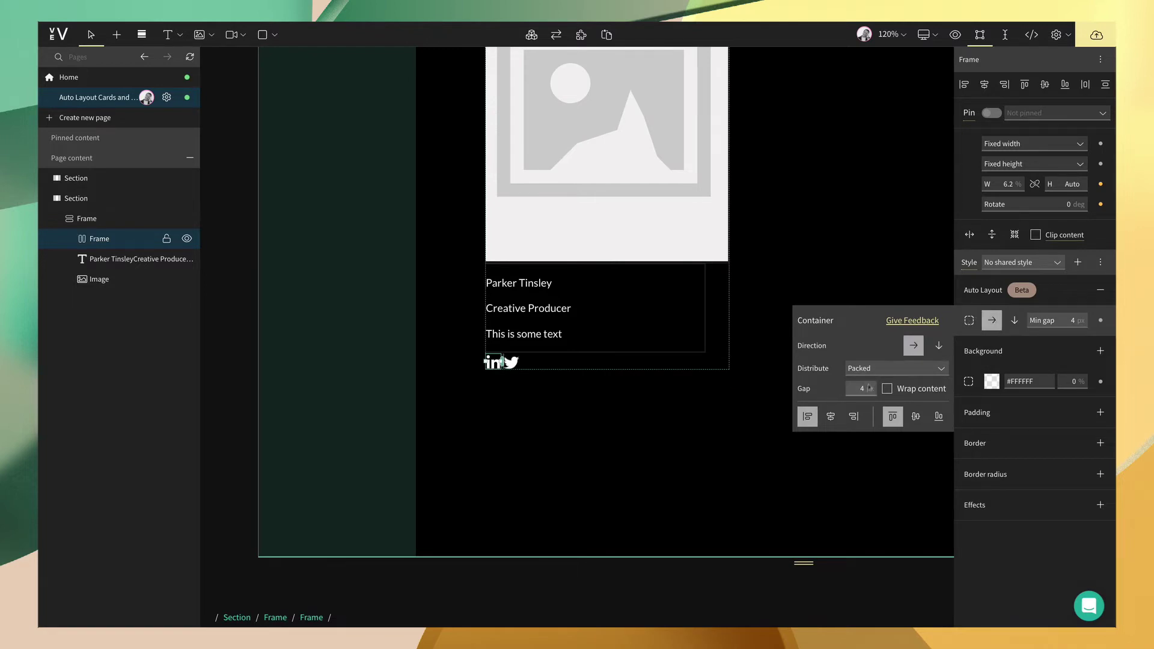
text(20)
click(914, 417)
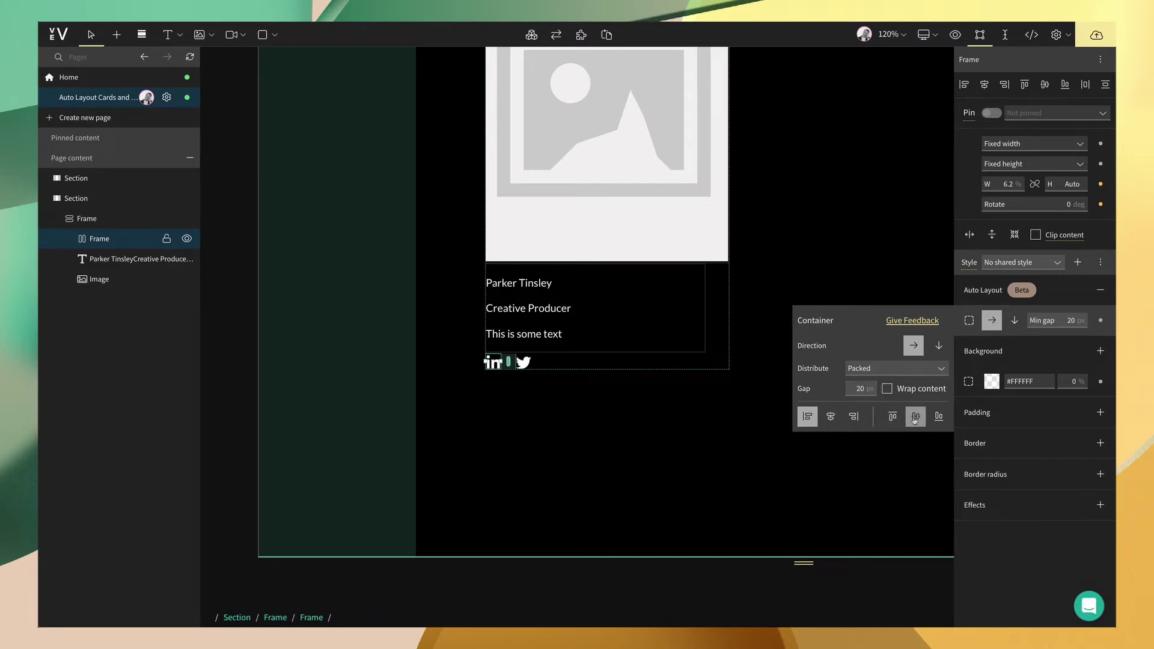
click(829, 283)
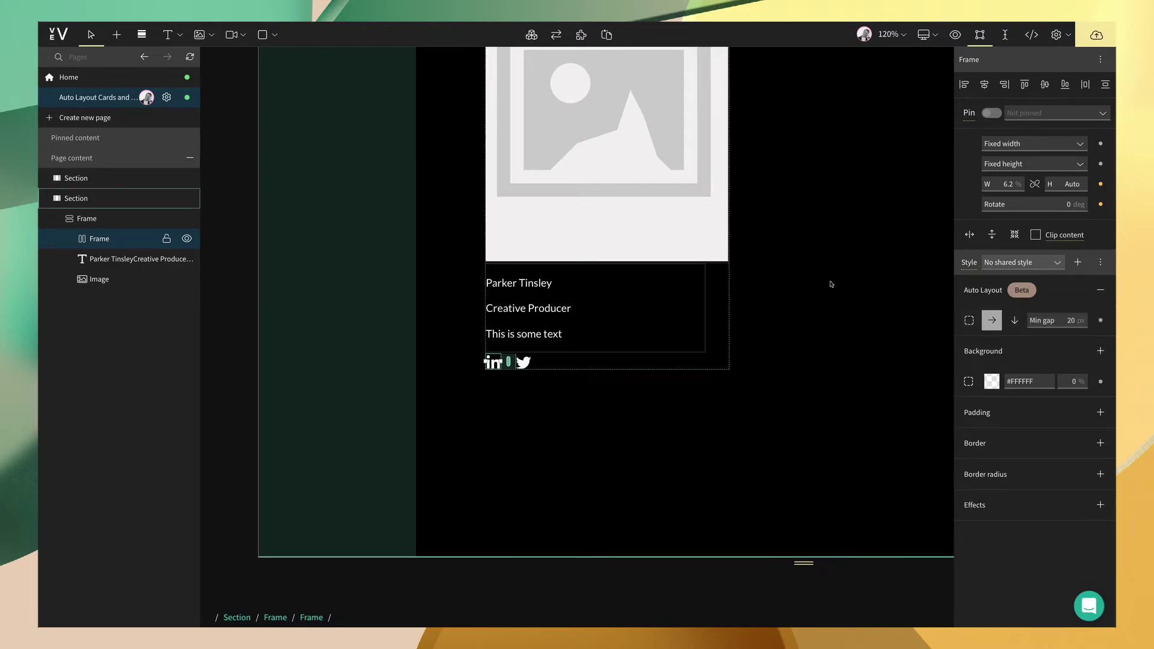
- Replace the card's placeholder image with the portrait photo of the bearded man in glasses
scroll(742, 301, up, 2)
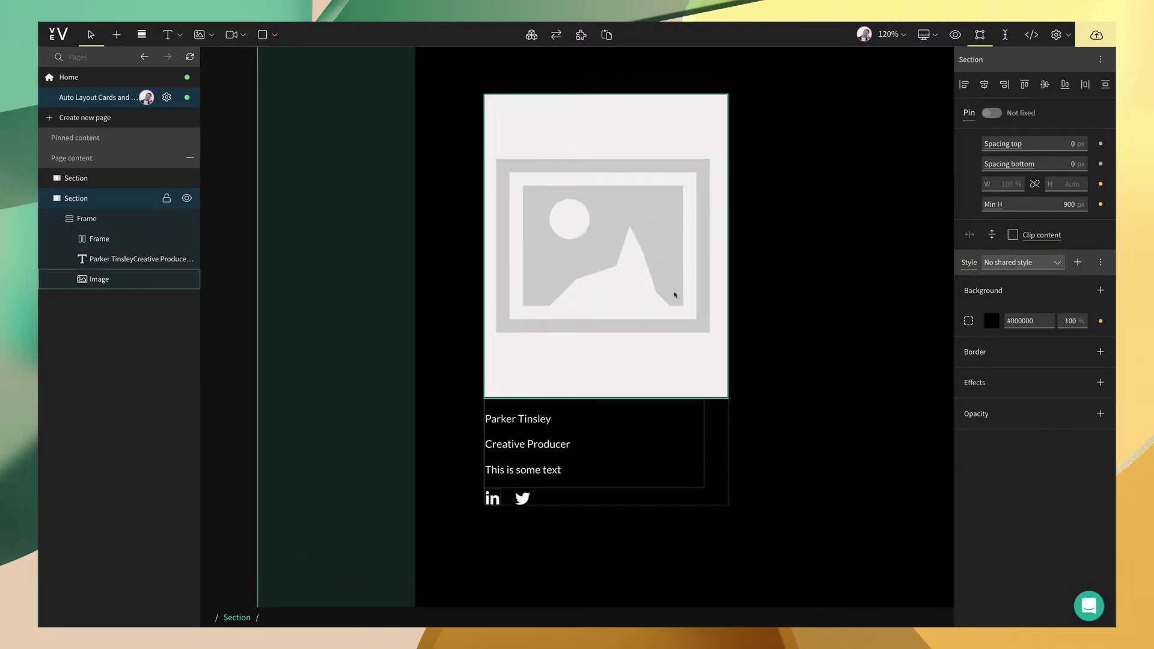
click(675, 295)
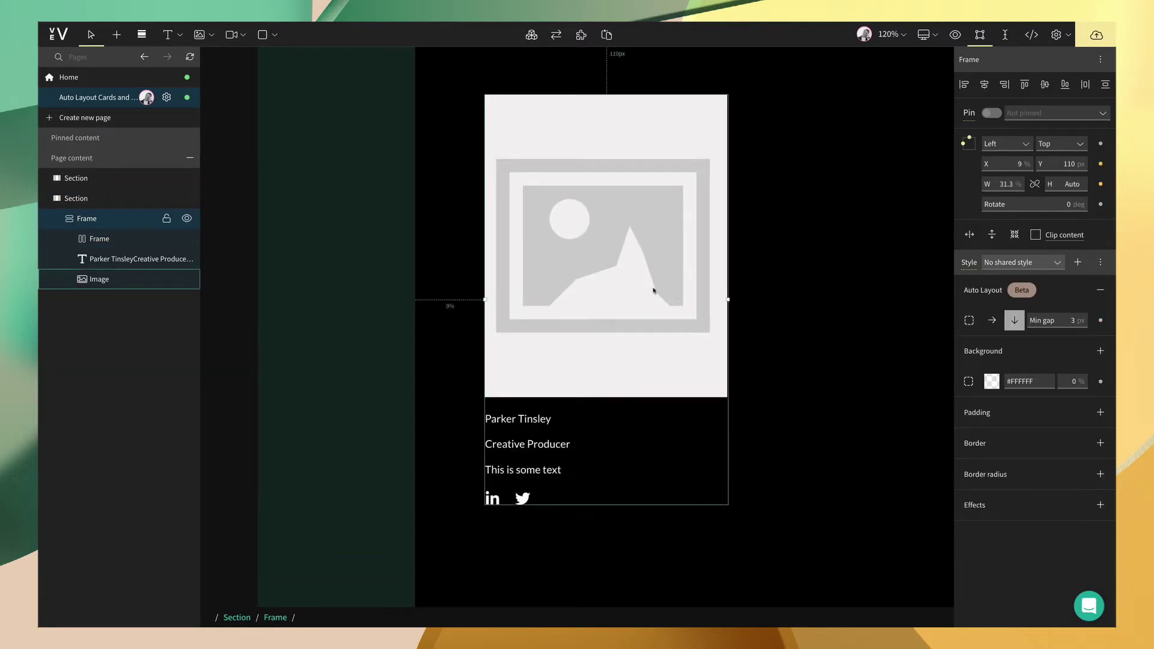
click(633, 287)
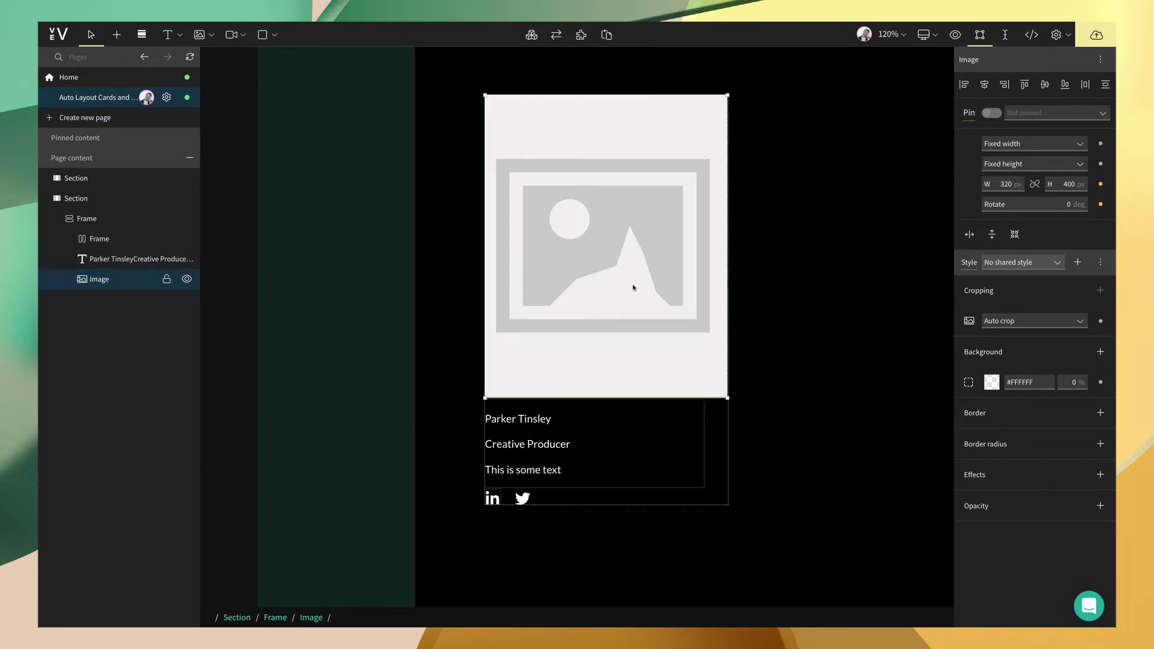
double_click(634, 287)
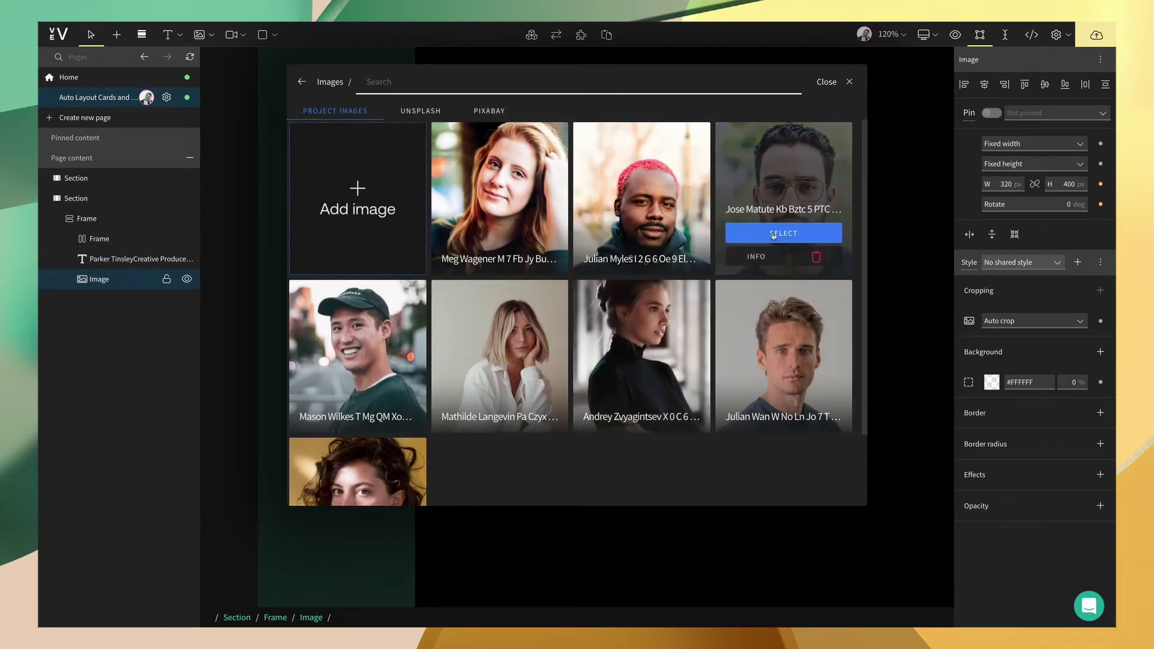
click(779, 233)
scroll(560, 469, down, 1)
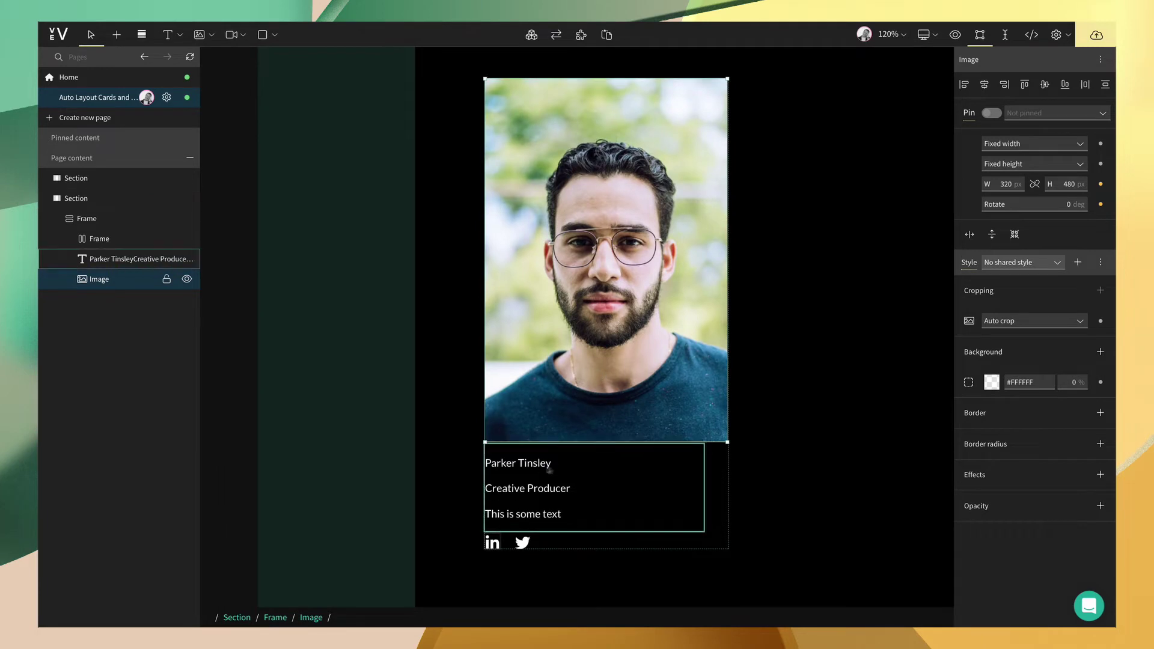
click(544, 463)
click(544, 464)
- Make the name line an H2 heading (32 px) and 'Creative Producer' an H3 heading (24 px)
drag(553, 463, 486, 463)
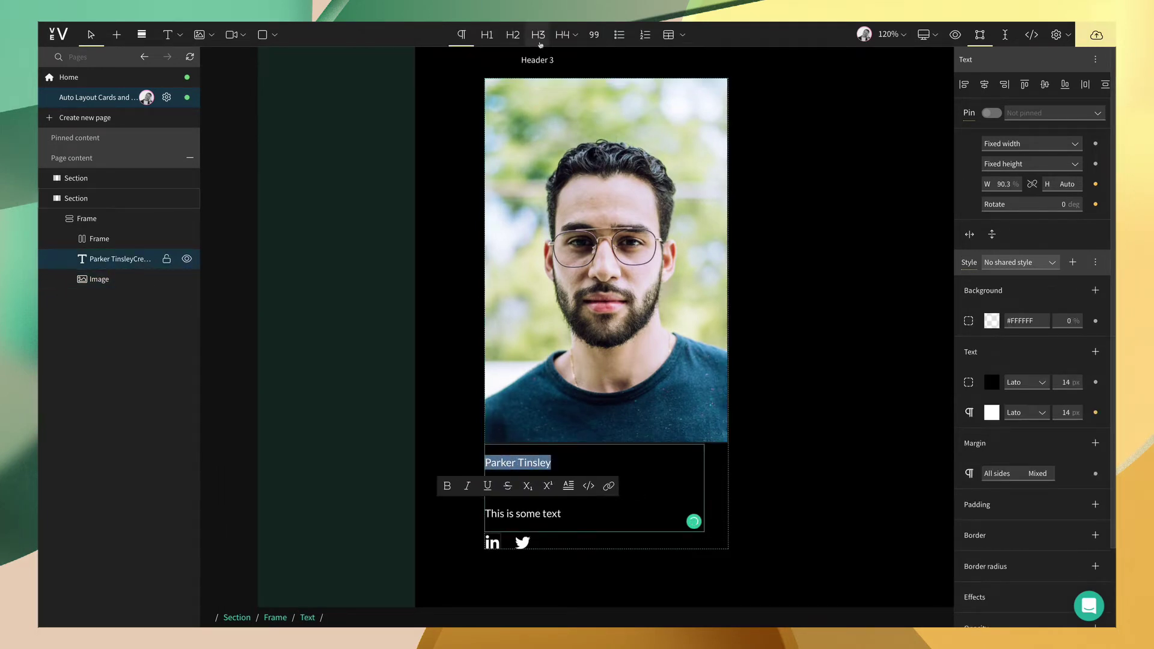
click(512, 34)
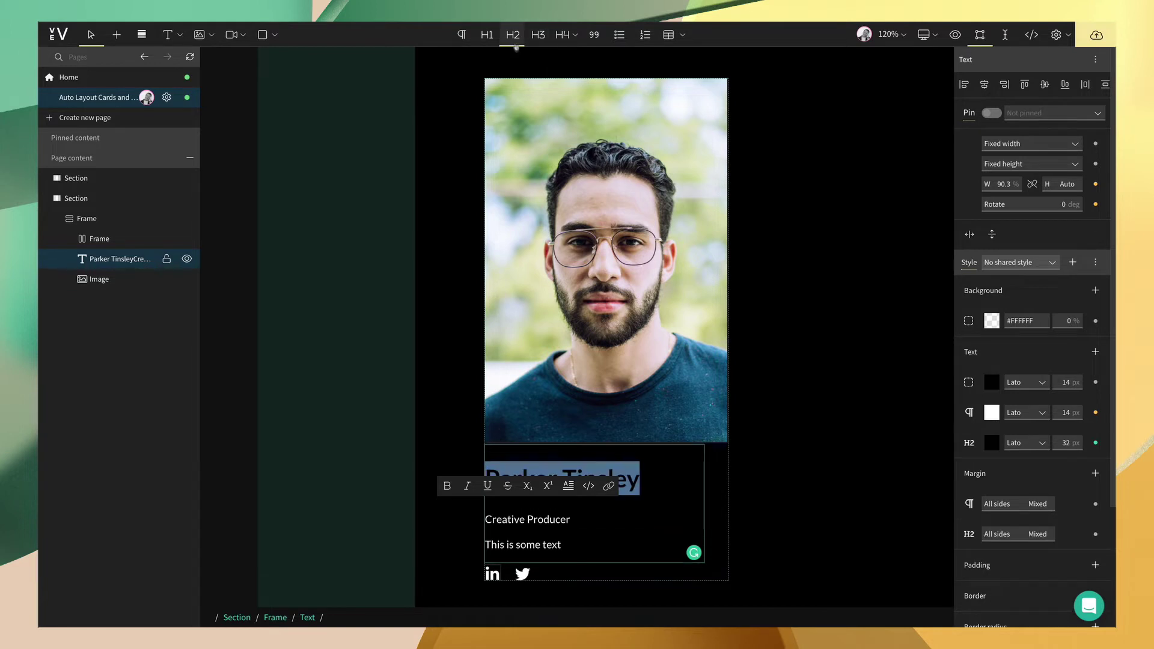
click(571, 520)
drag(570, 521, 487, 519)
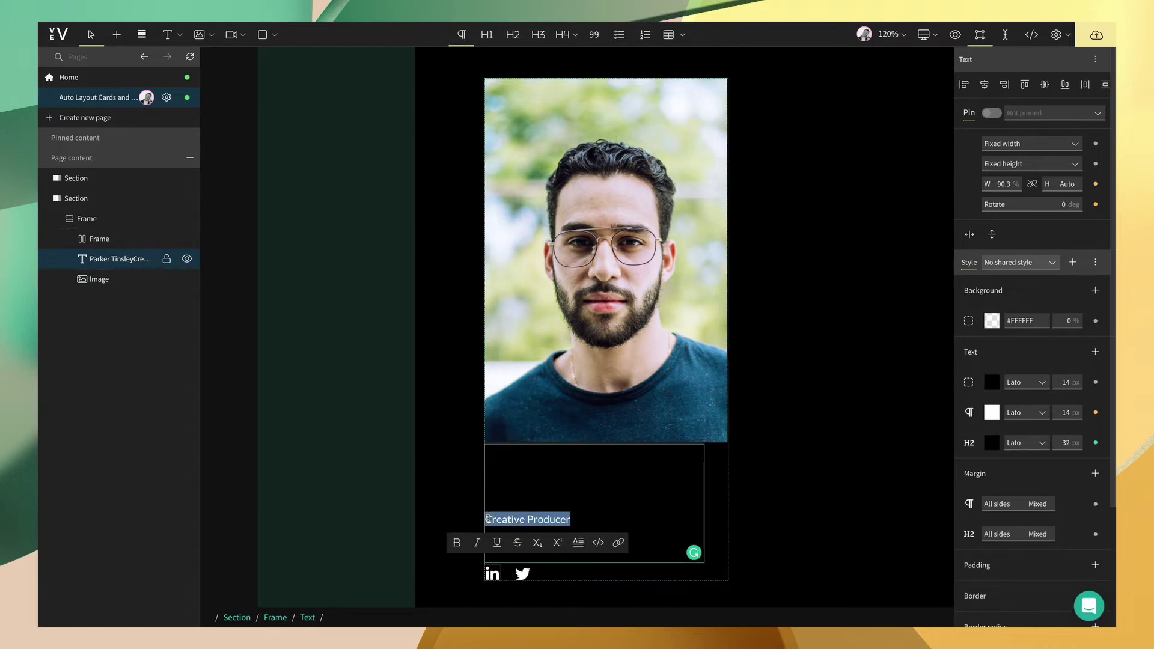
click(538, 35)
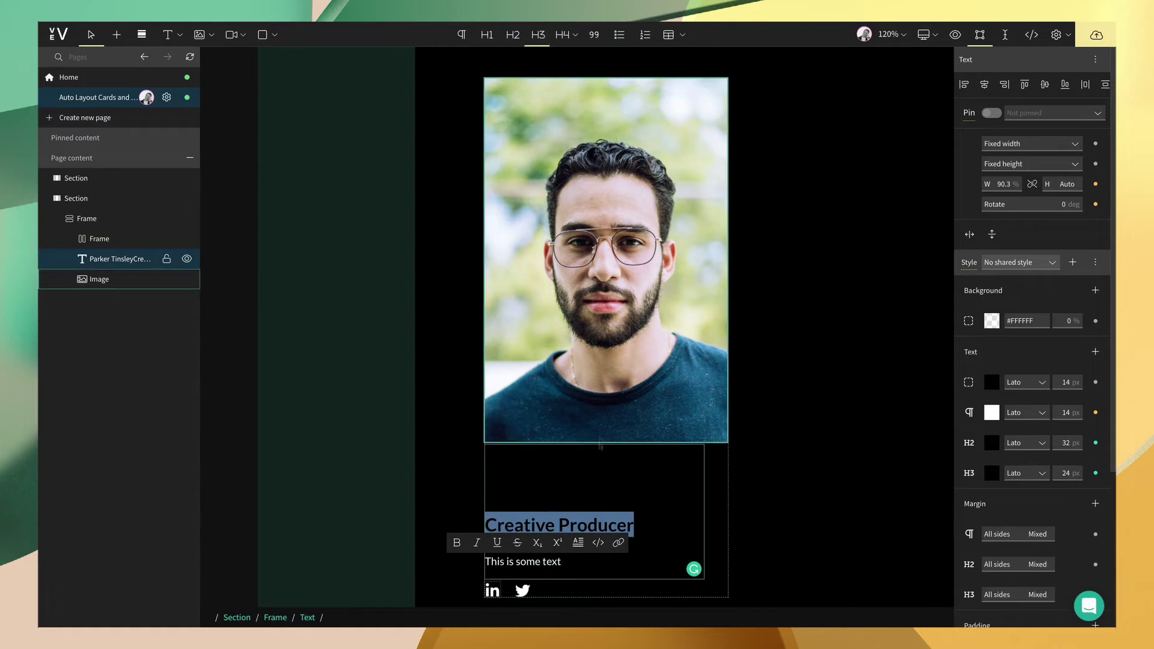
scroll(599, 456, down, 2)
click(563, 494)
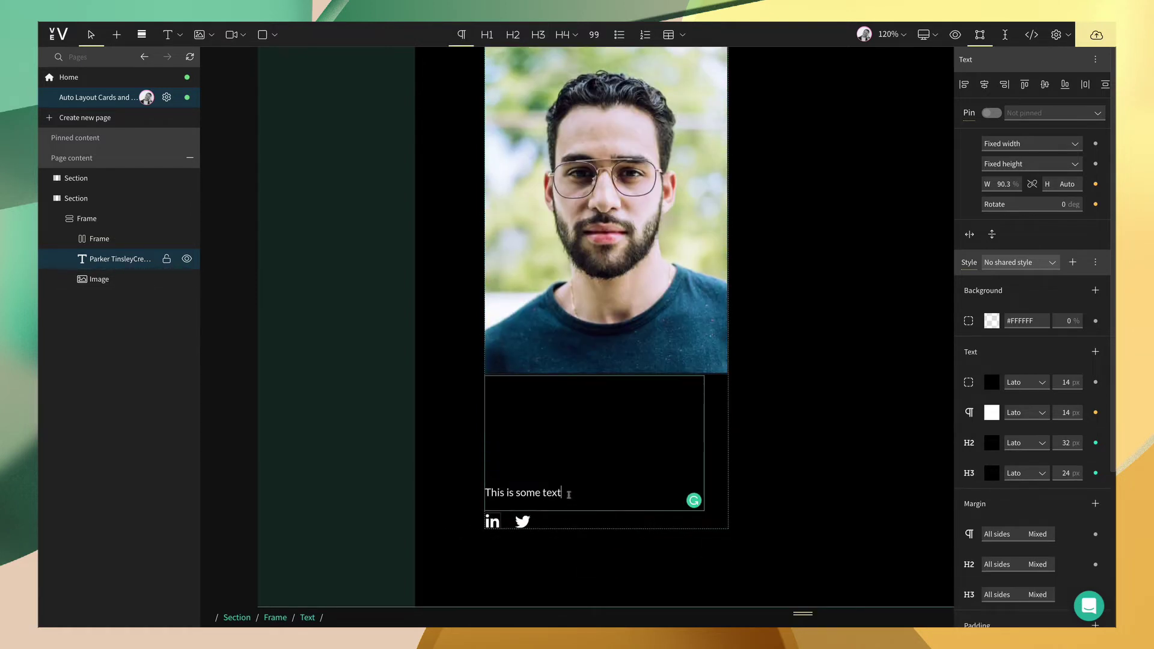
drag(563, 493, 487, 492)
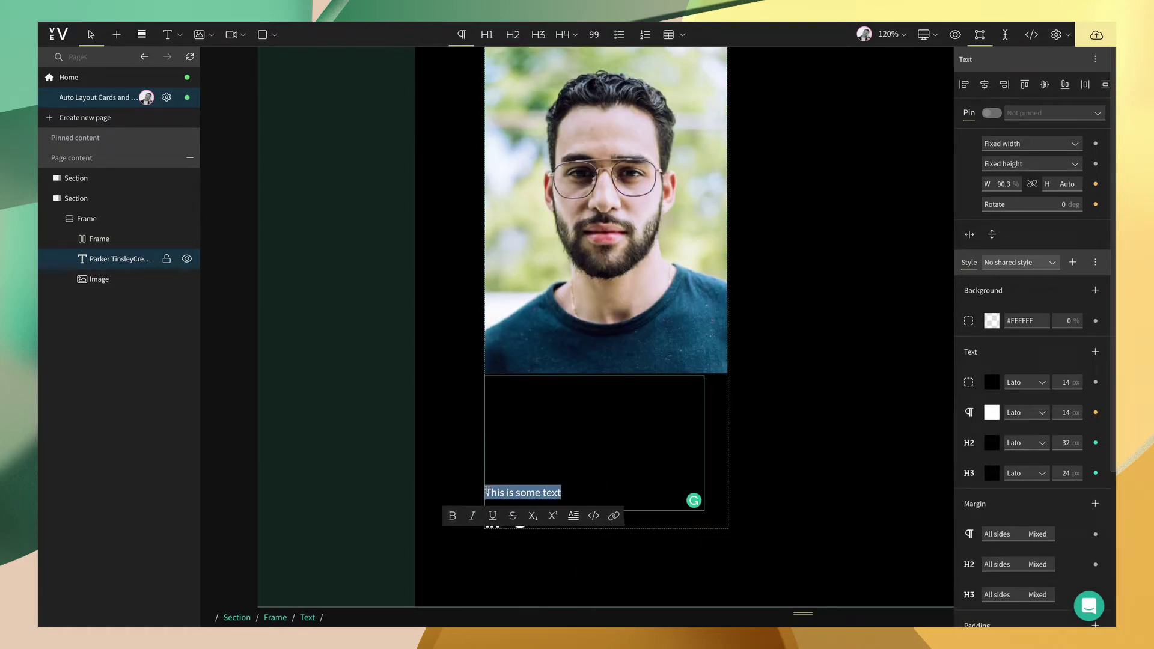
- Make the H2 and H3 headings white and set both fonts to Montserrat
click(563, 491)
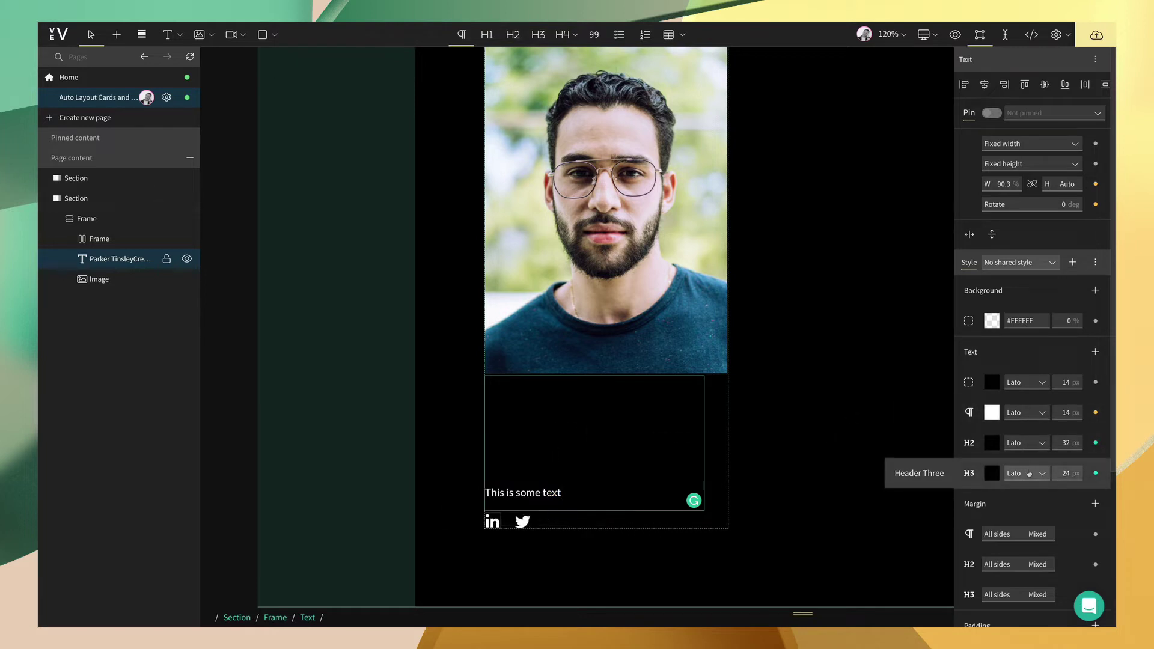
click(991, 472)
click(804, 614)
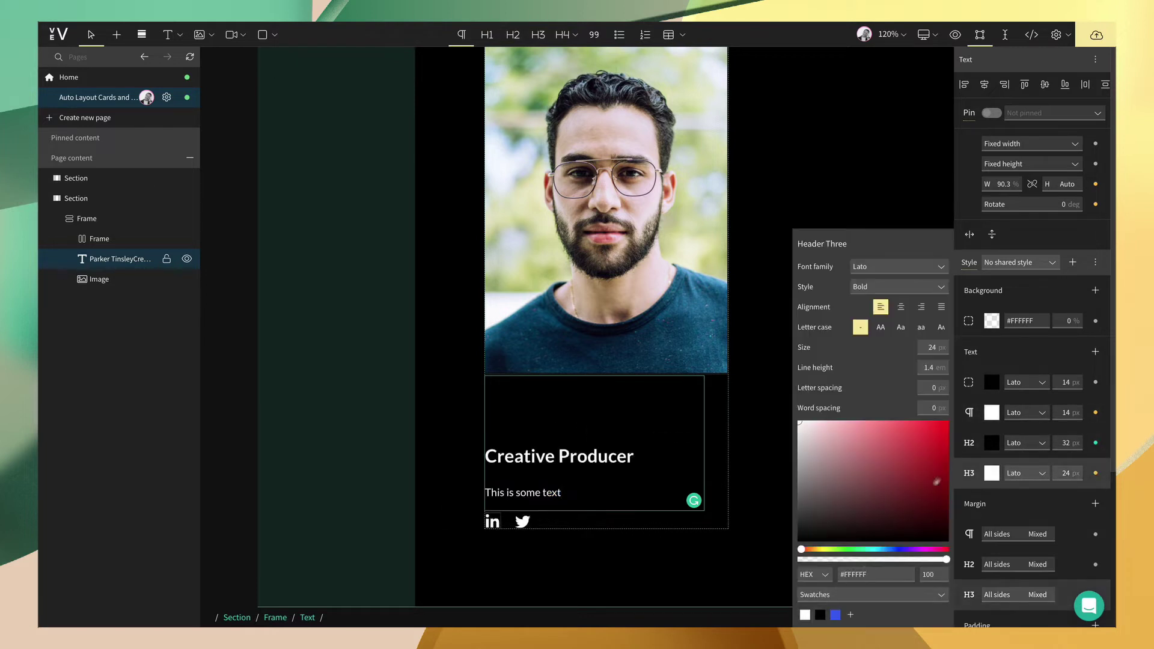
click(991, 443)
click(805, 614)
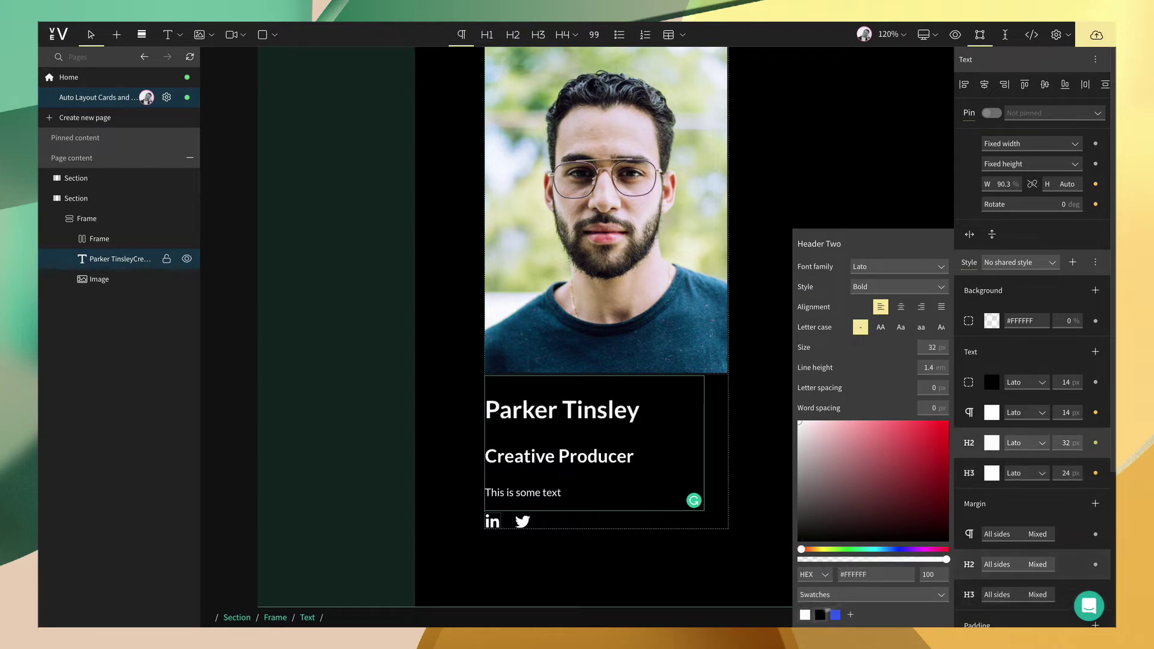
click(1027, 443)
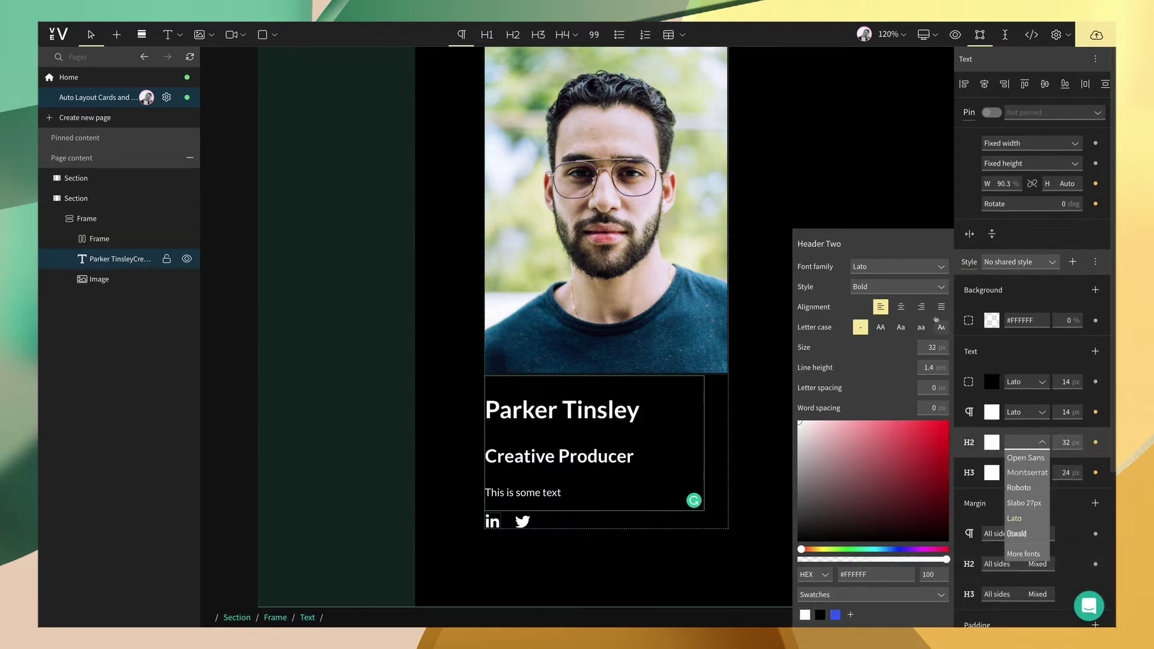
click(895, 266)
click(871, 296)
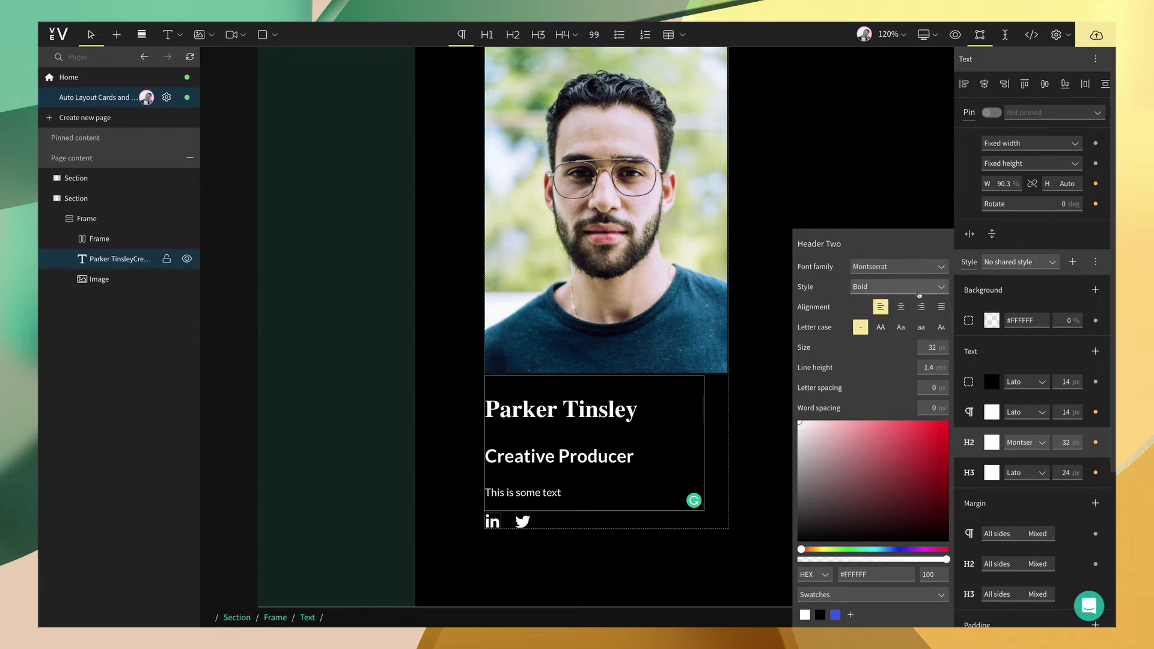
click(1040, 474)
click(1027, 503)
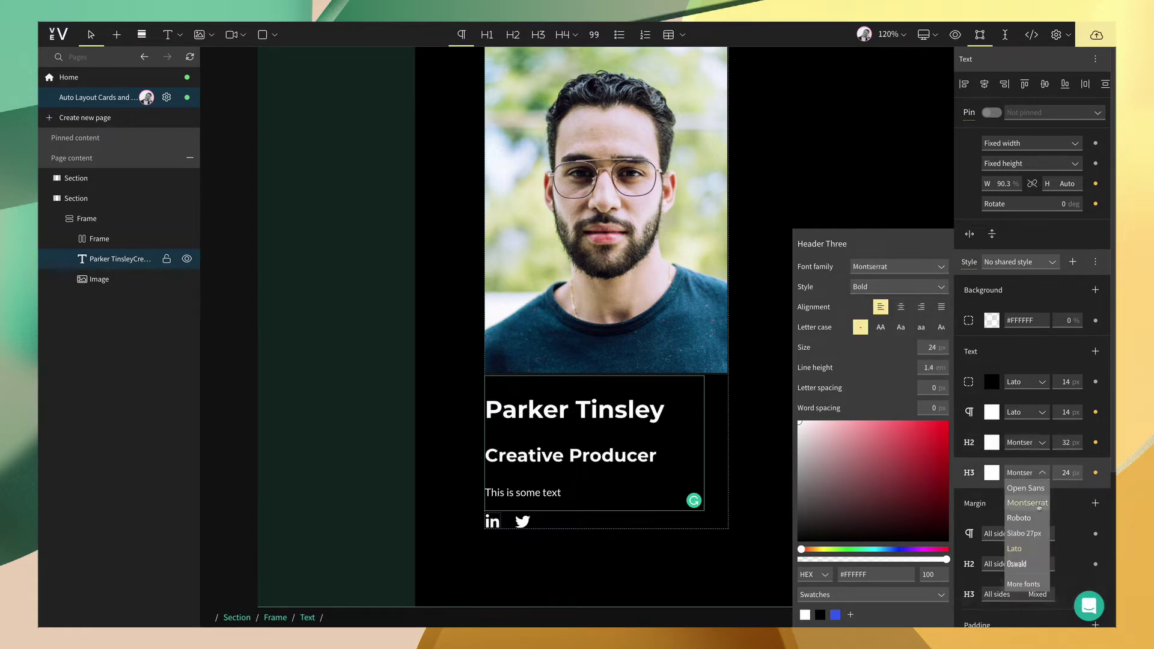
- Set the H2 heading size to 28 px and the H3 heading size to 20 px
click(1067, 442)
text(28)
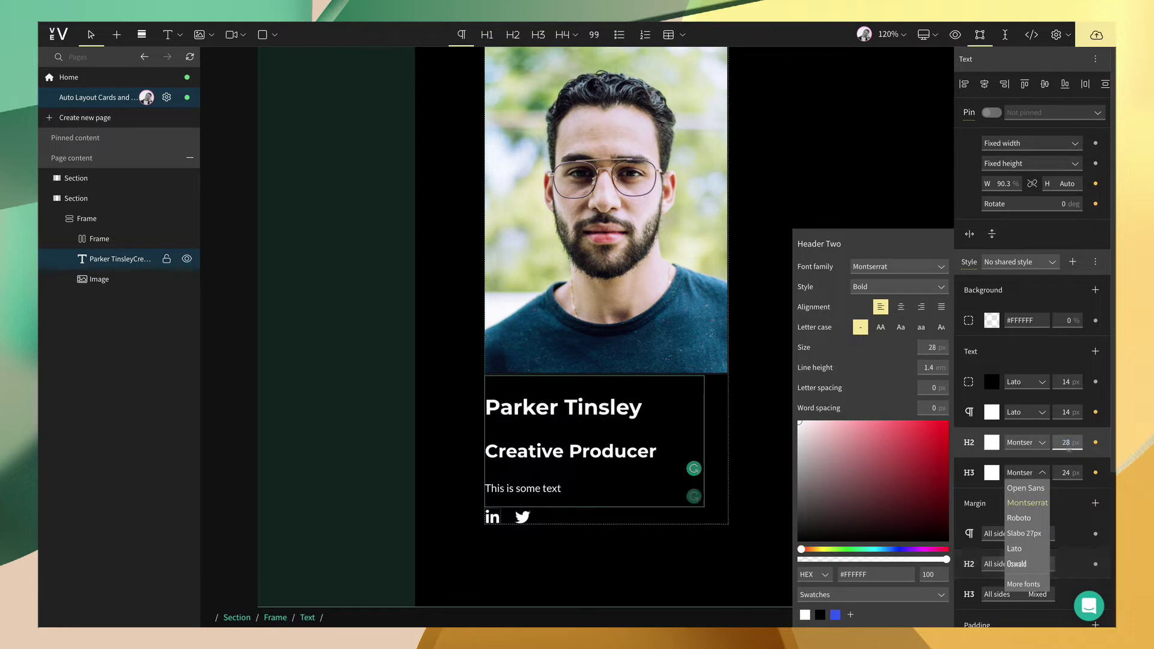
click(1065, 473)
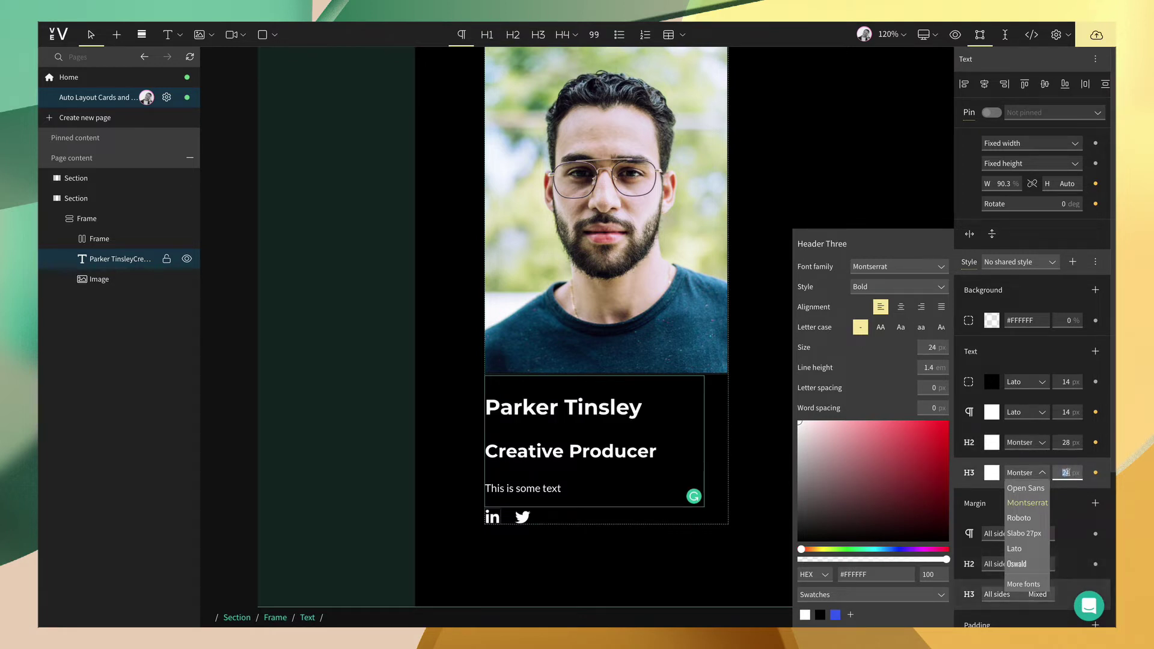
text(20)
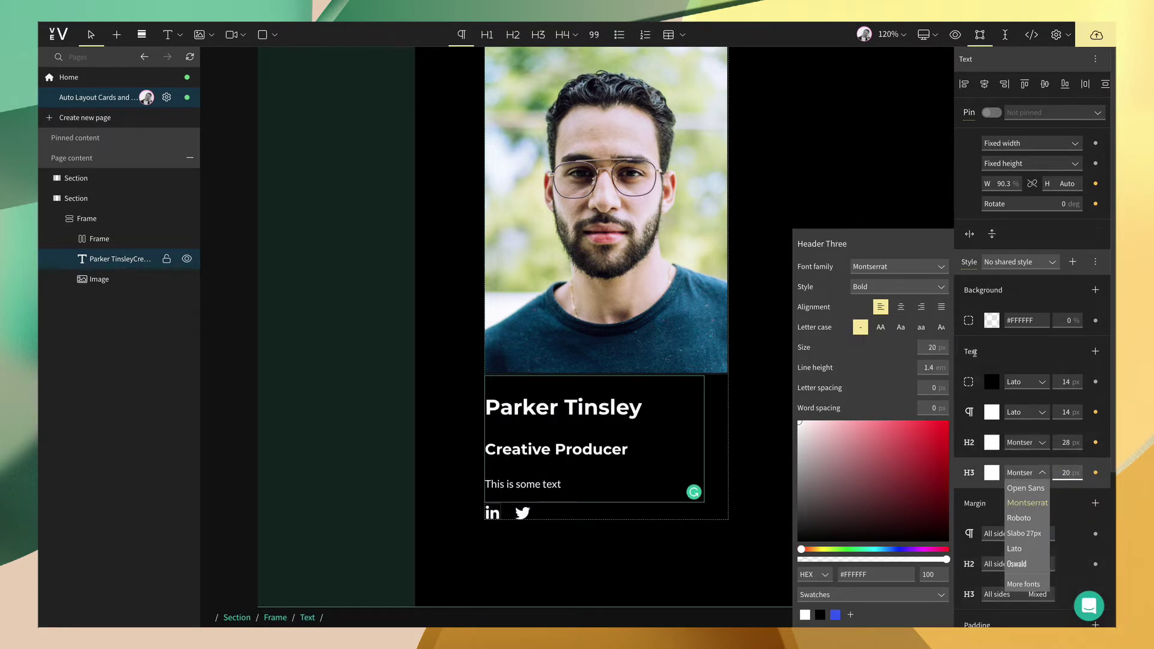
- Make the H3 heading Regular weight and try Regular, Bold and Semi Bold for H2
click(895, 287)
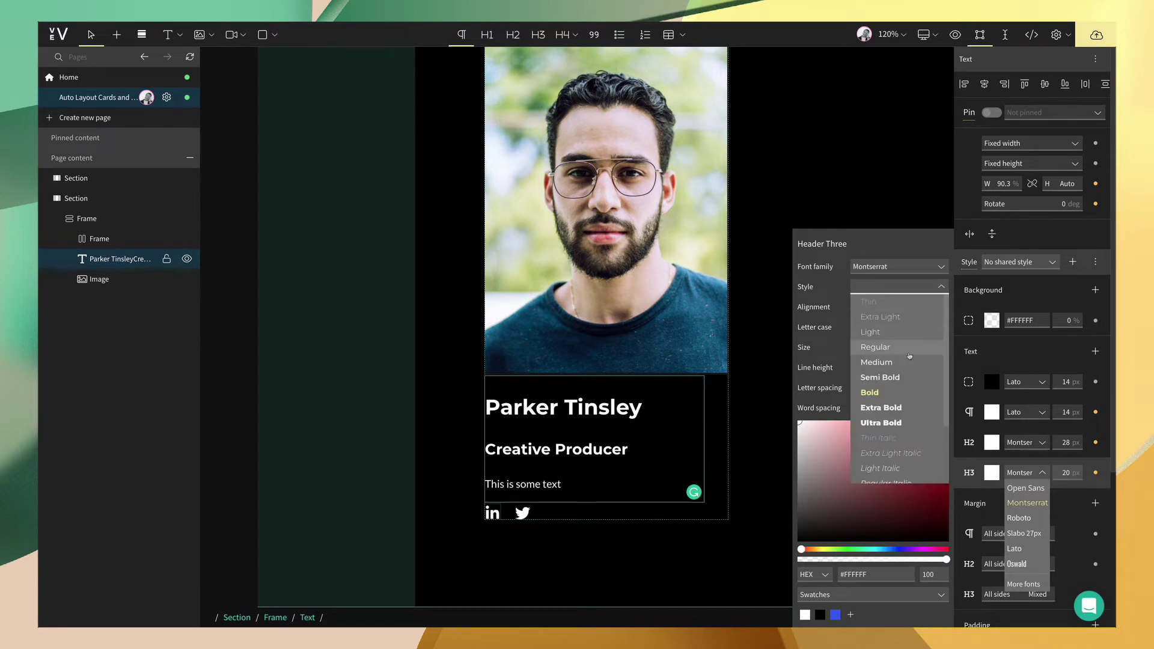
click(883, 362)
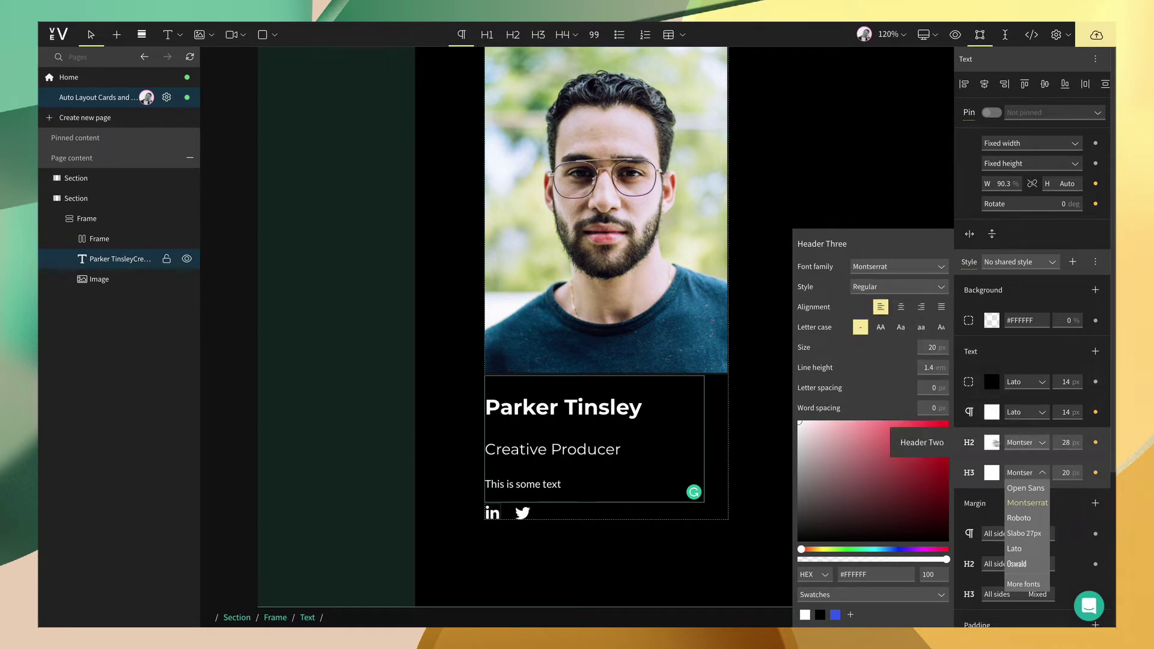
click(974, 442)
click(895, 287)
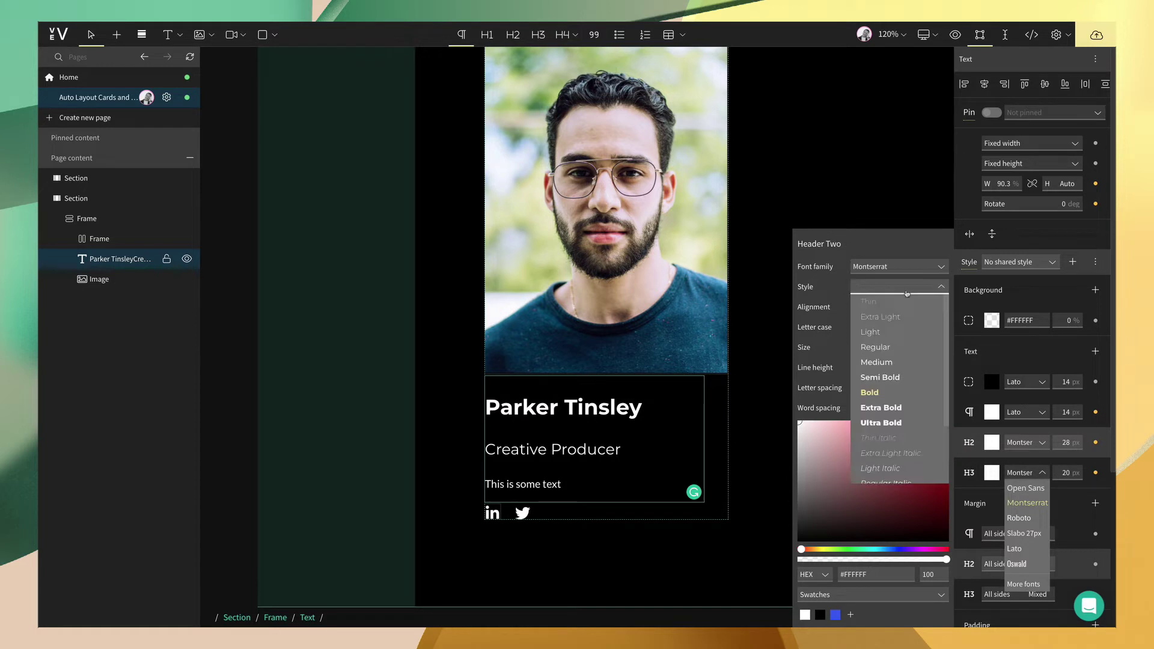
click(896, 347)
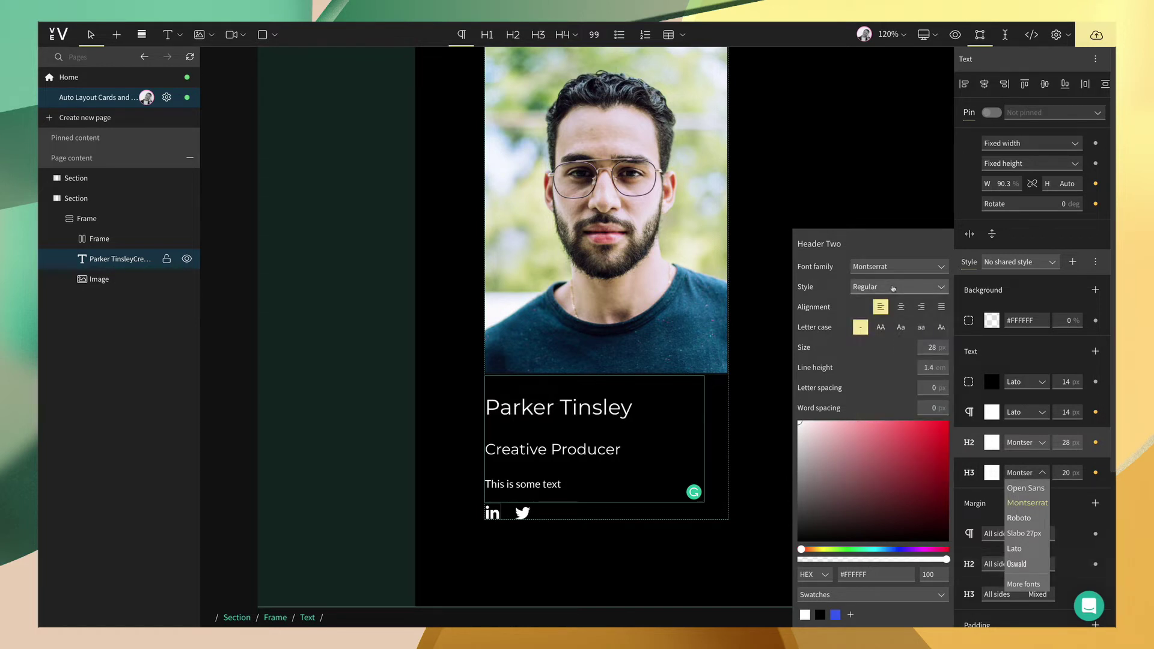
click(892, 287)
click(886, 391)
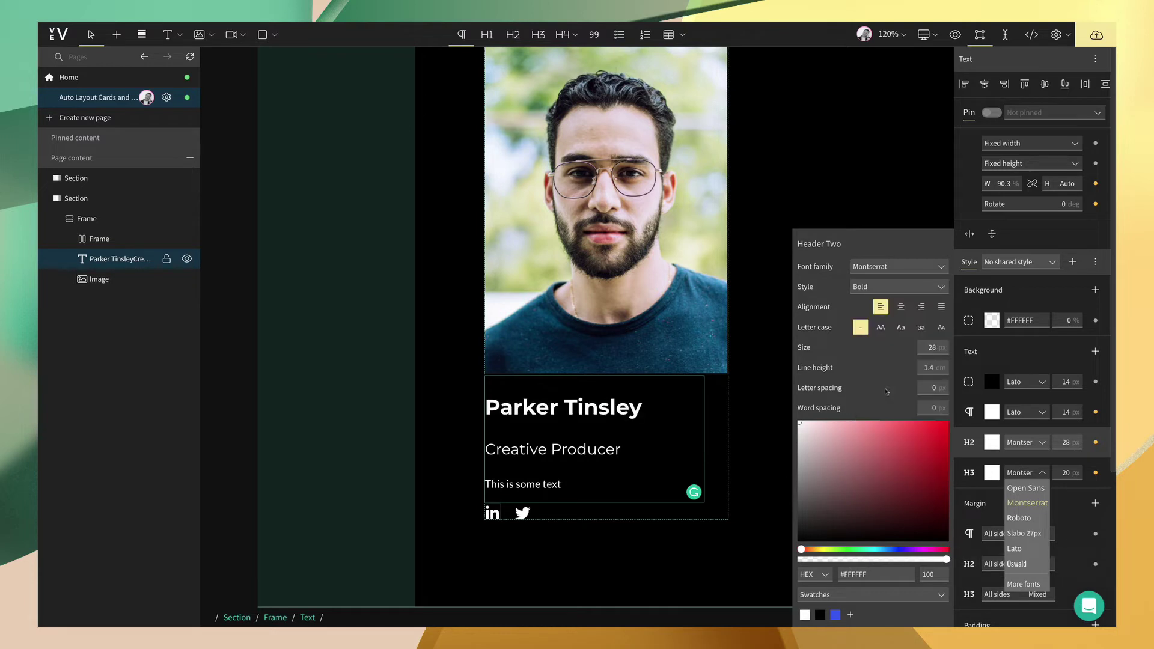
click(893, 287)
click(893, 380)
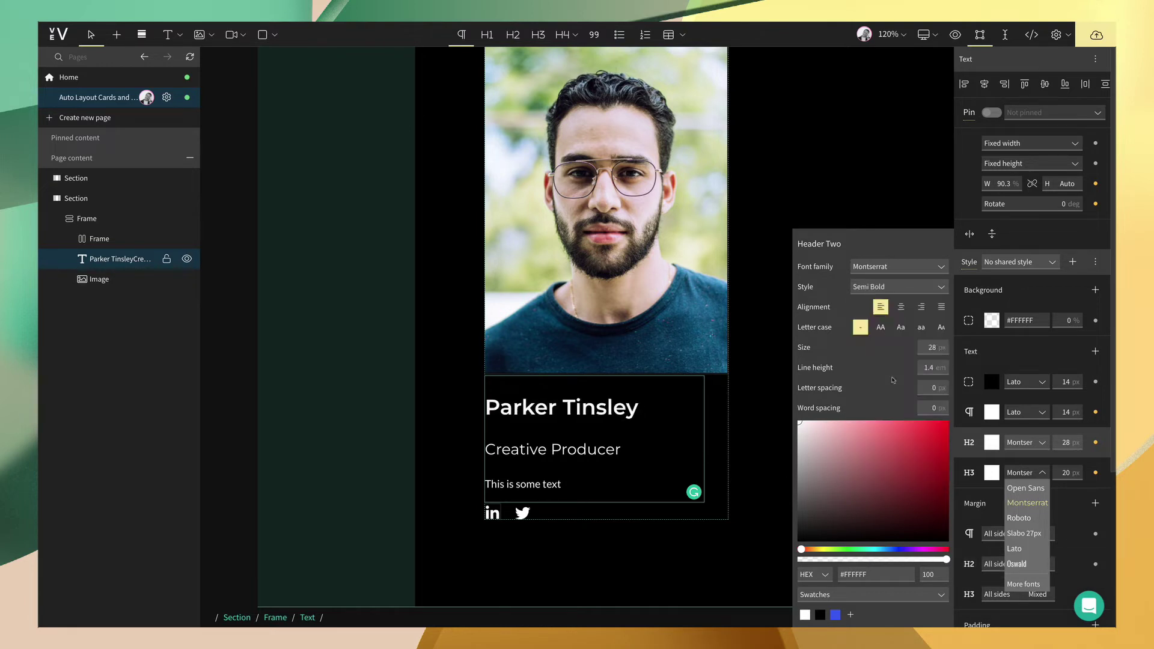
click(879, 290)
click(885, 391)
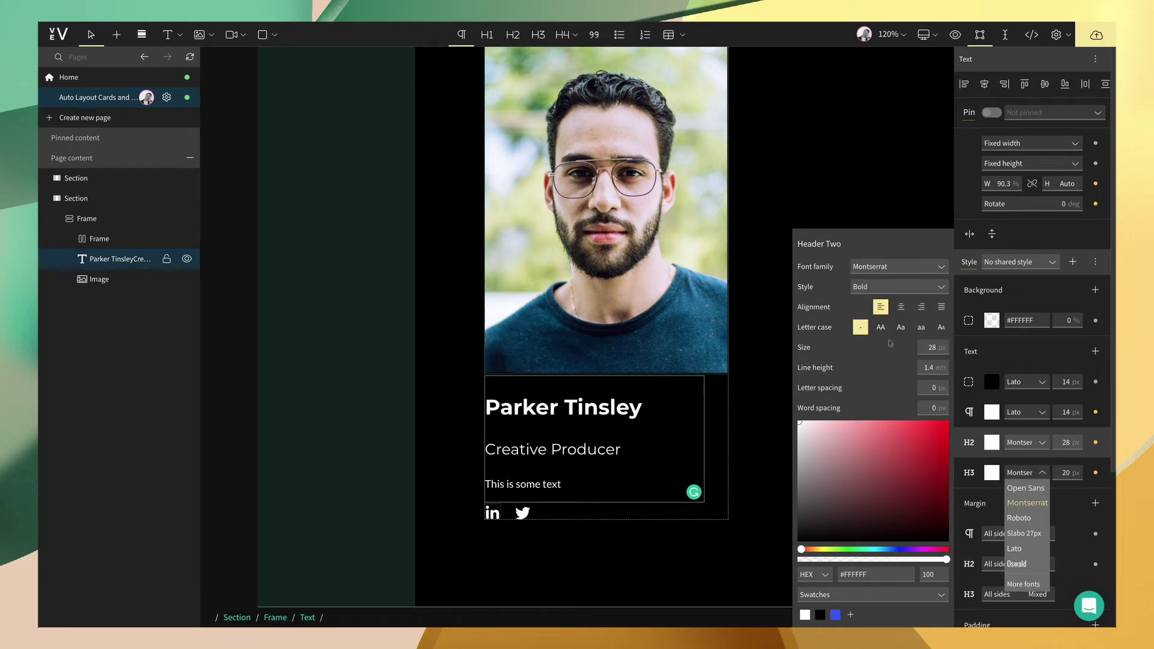
click(917, 291)
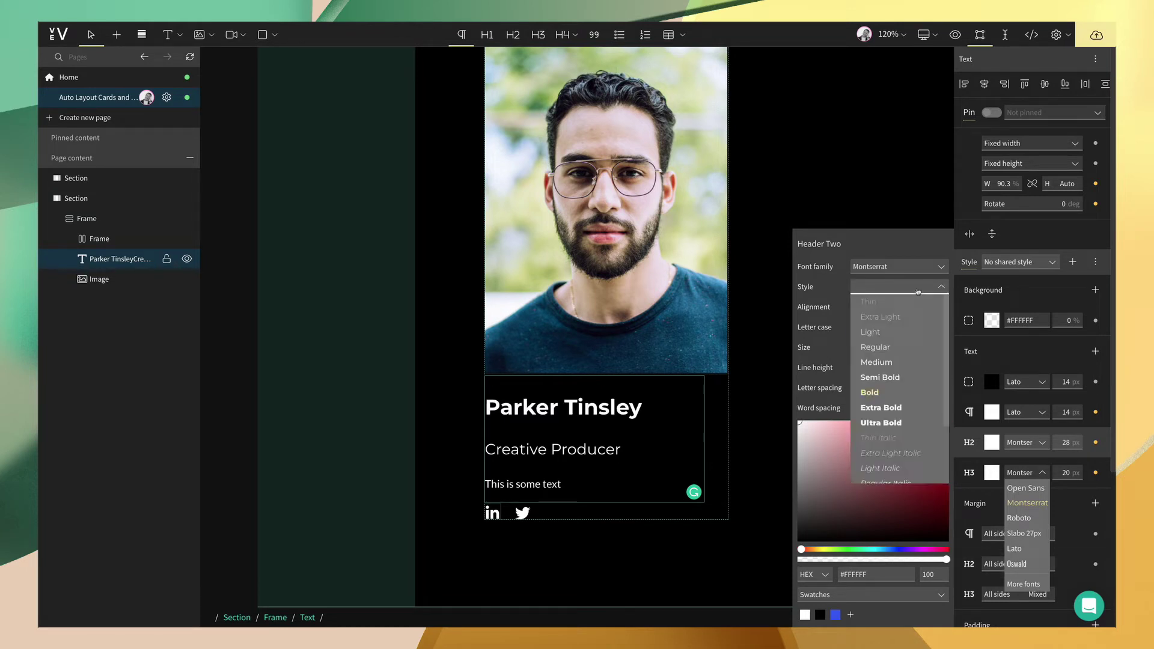
- Settle the H2 heading on Semi Bold, then select the text block and adjust the H2 margins
click(900, 377)
click(831, 187)
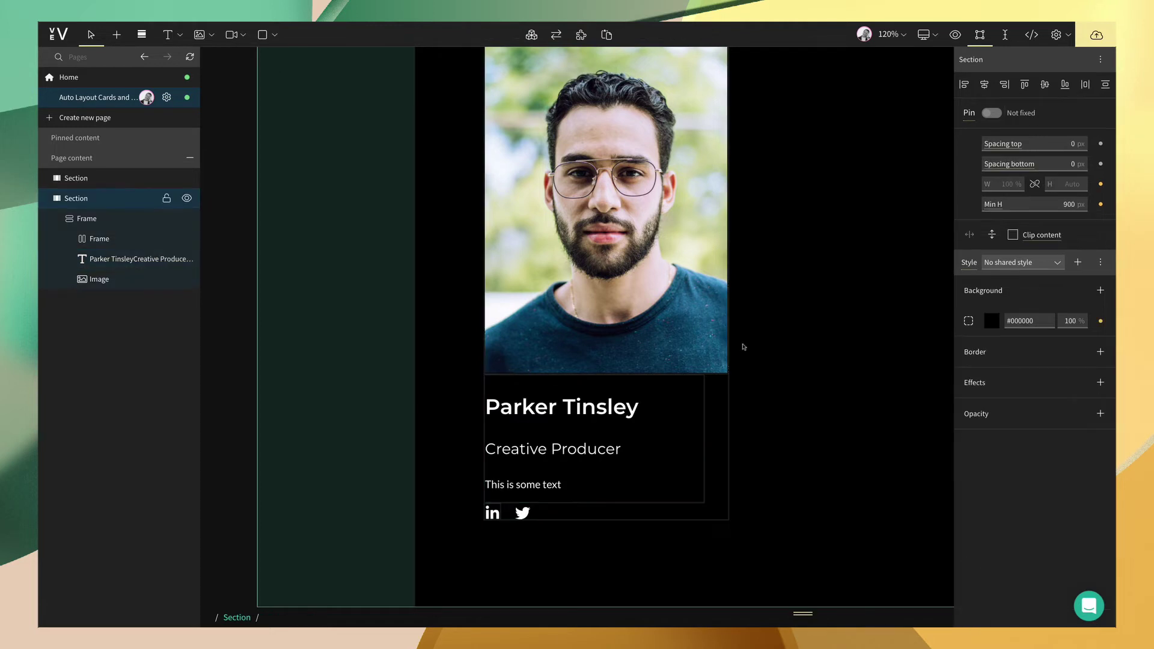
double_click(592, 423)
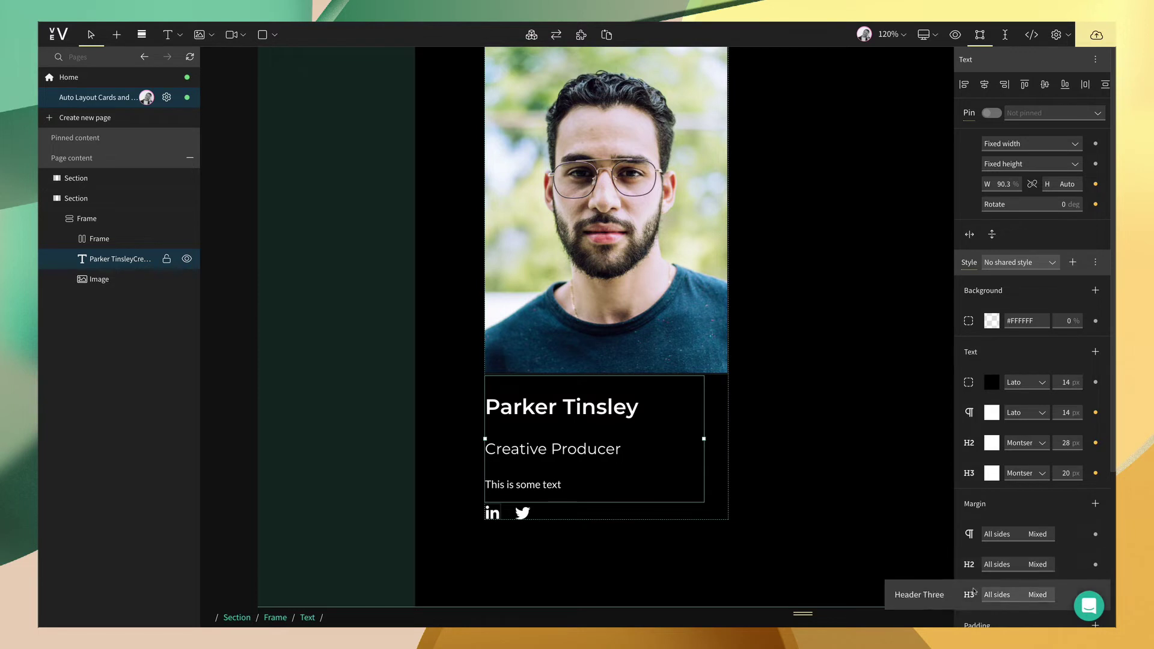
click(972, 565)
click(901, 587)
text(2)
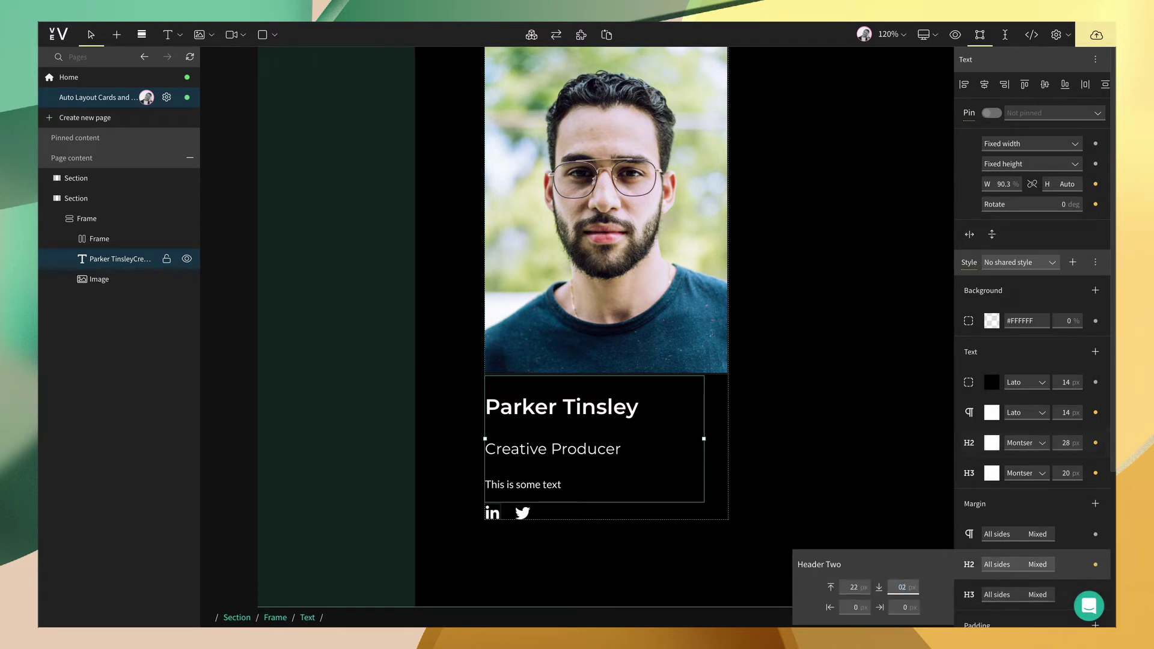
key(ctrl+a)
click(853, 587)
key(BackSpace)
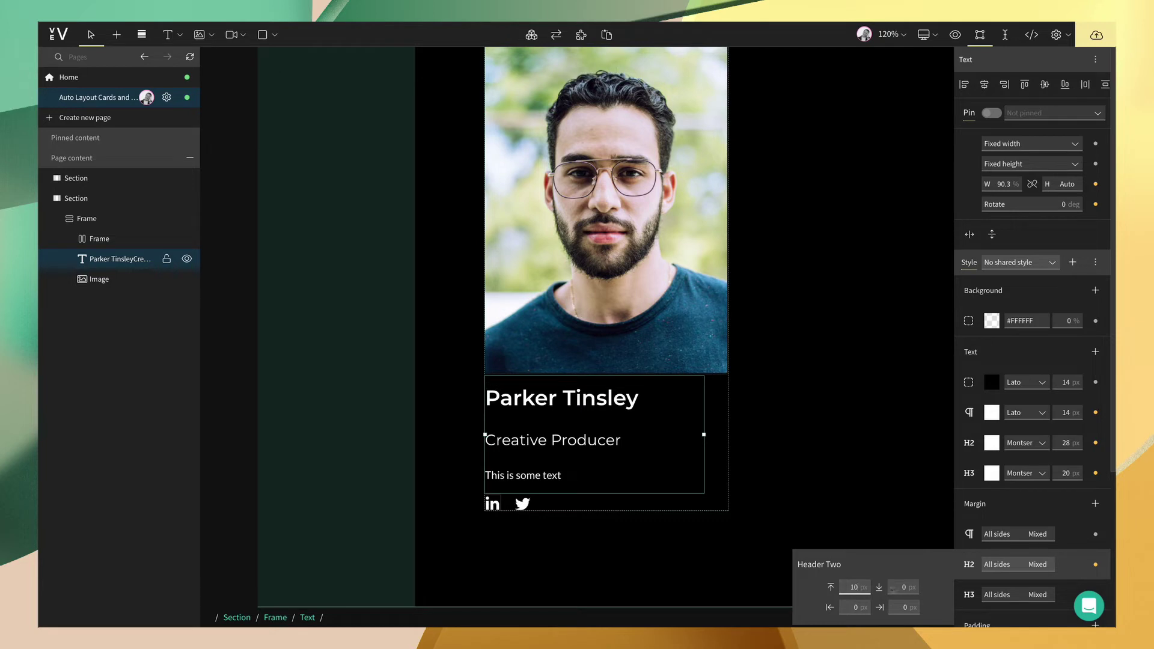
- Give the H3 heading a 10 px top margin and 0 px bottom margin
click(1009, 594)
click(853, 588)
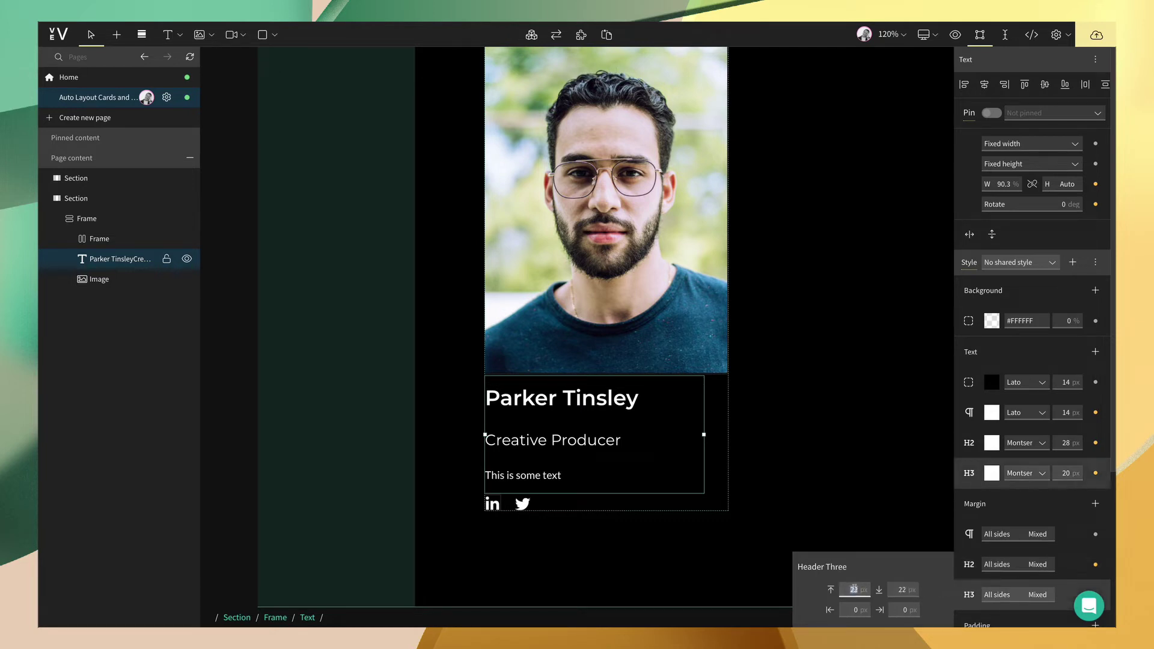
text(10)
key(Tab)
text(0)
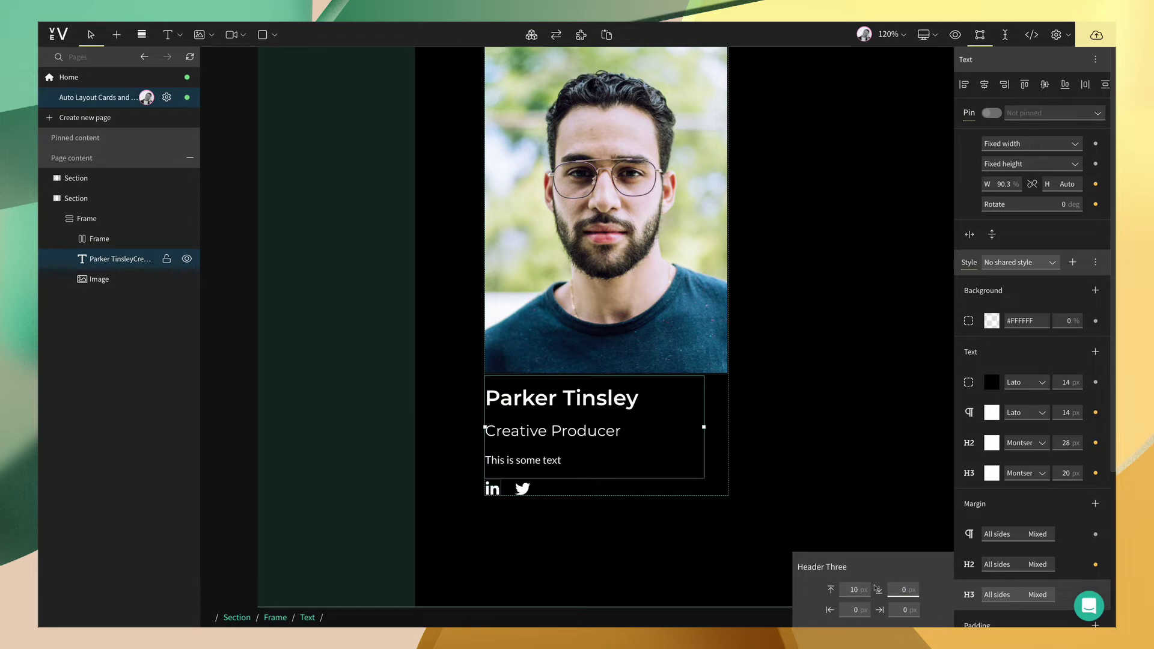
- Set the paragraph's bottom margin to 10 px
mouse_move(956, 530)
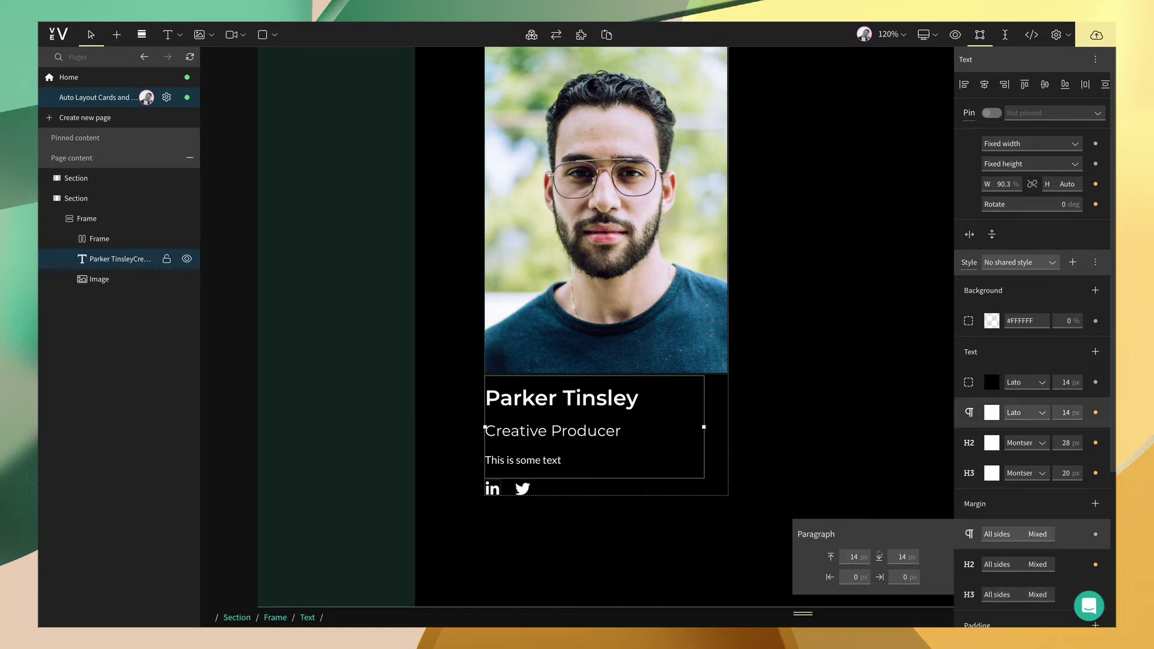
click(901, 556)
text(10)
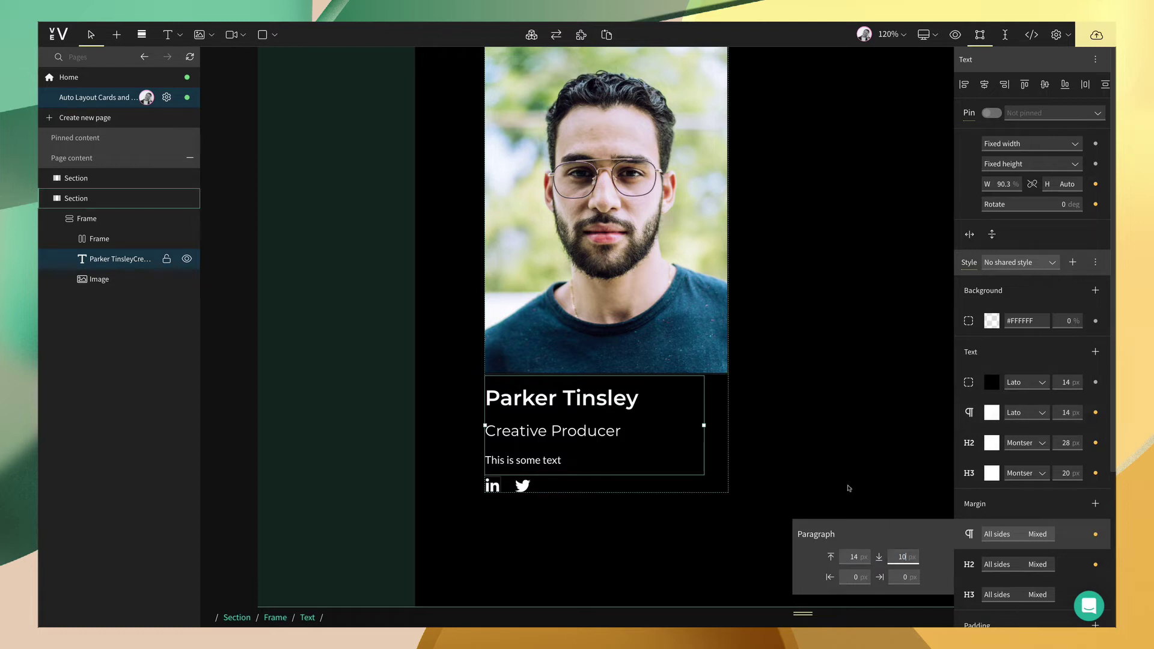
click(849, 488)
click(851, 488)
- Keep the card frame's auto layout packed and set the gap between its parts to 20 px
click(647, 287)
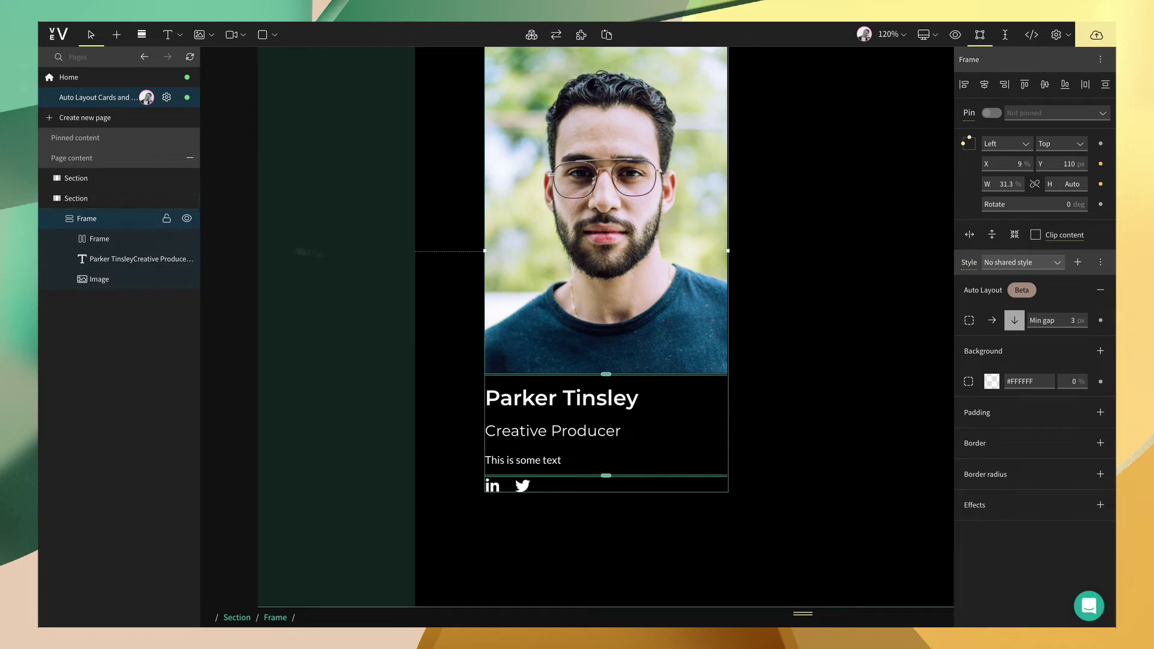
scroll(389, 259, up, 2)
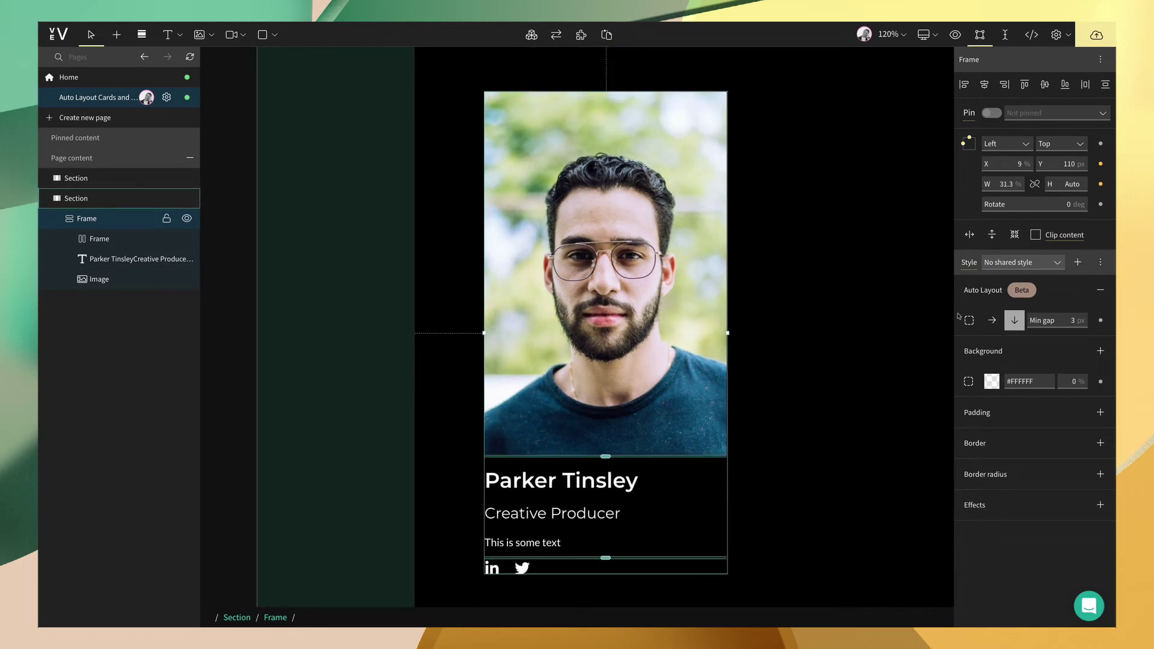
click(968, 321)
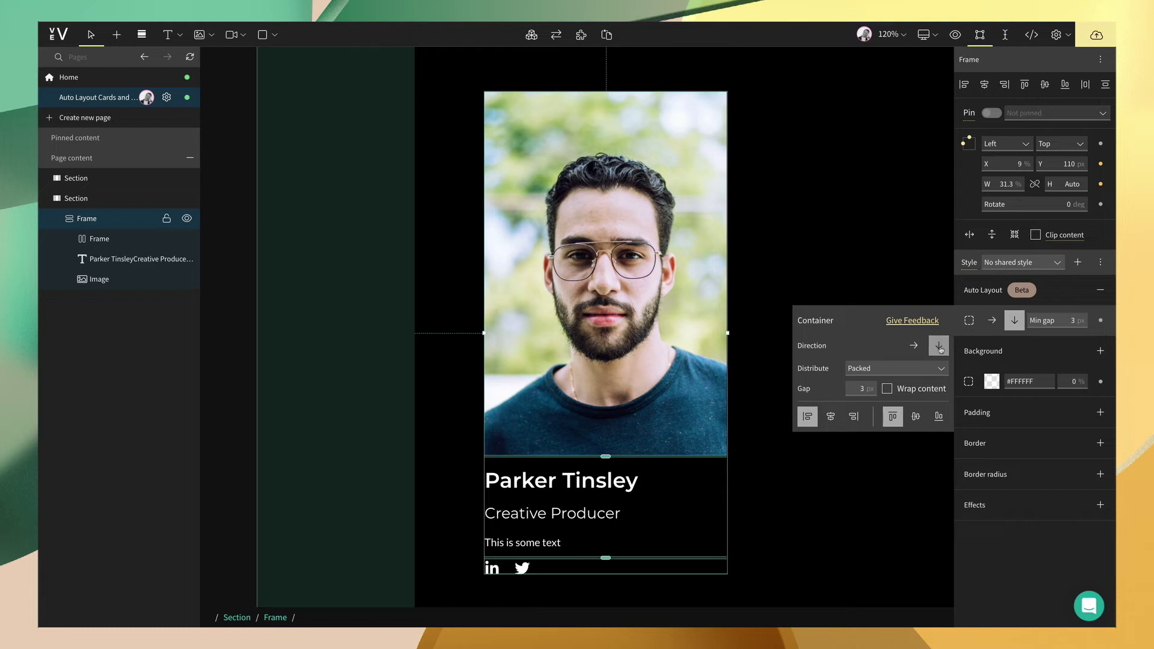
click(940, 368)
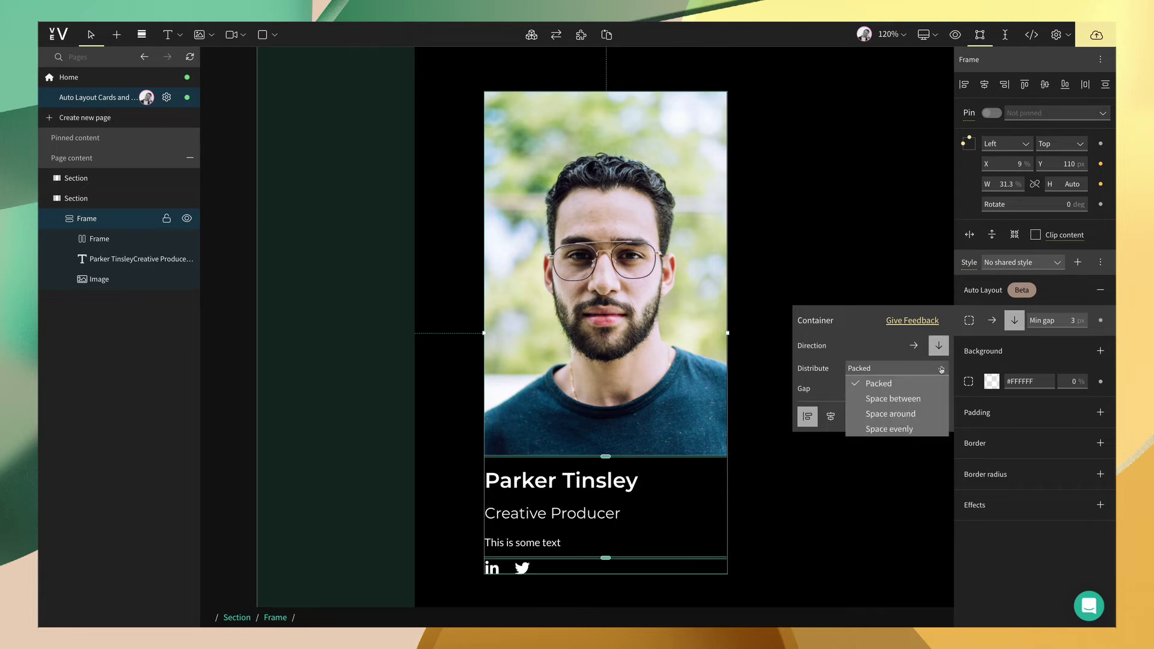
click(878, 383)
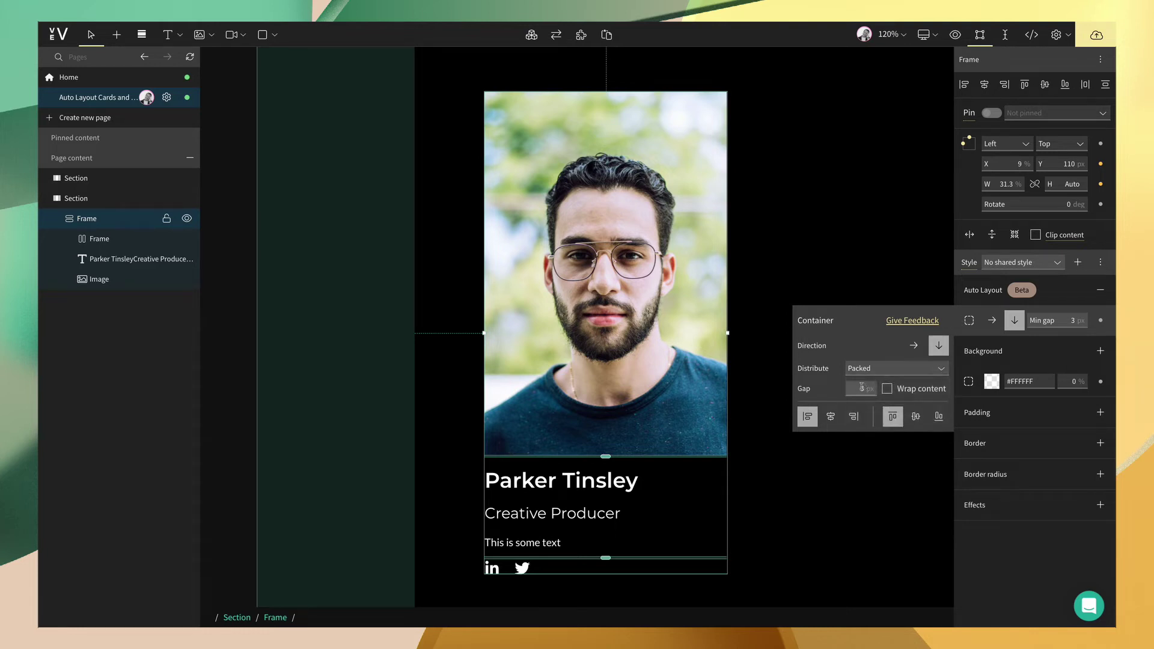
click(861, 388)
text(30)
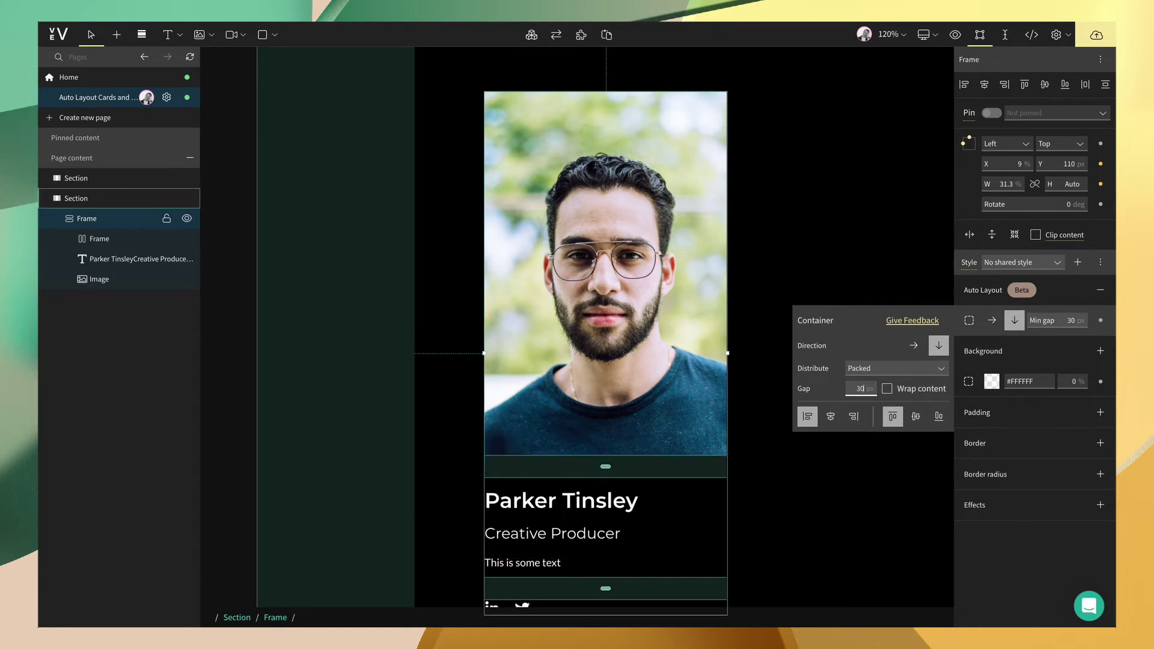
scroll(755, 406, down, 2)
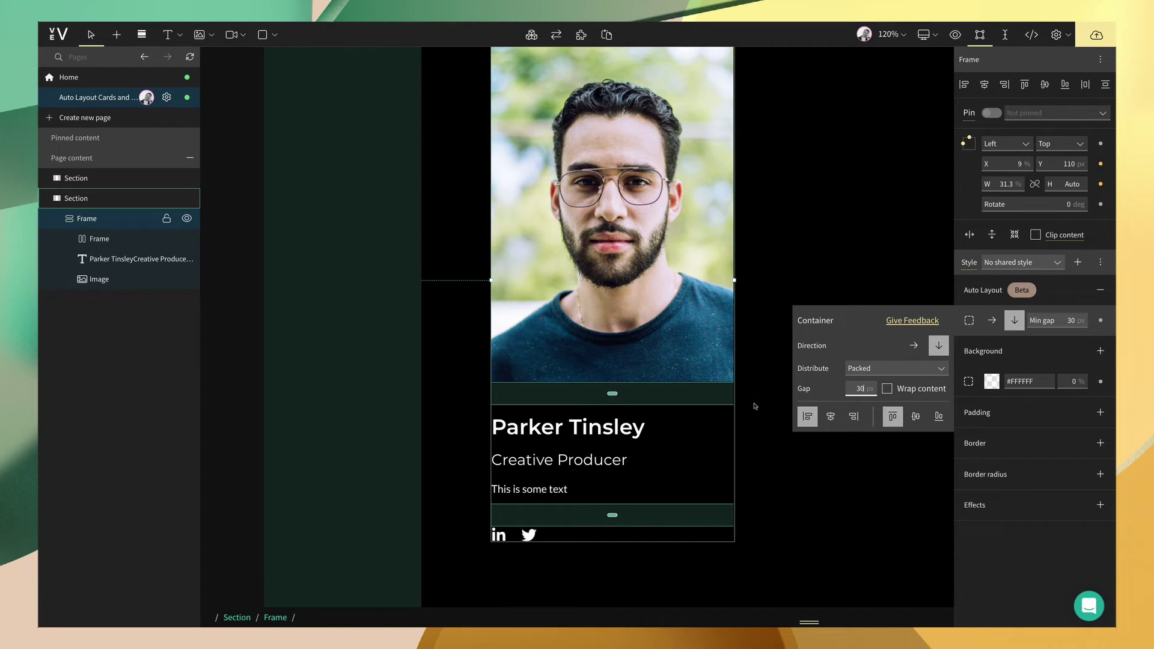
text(20)
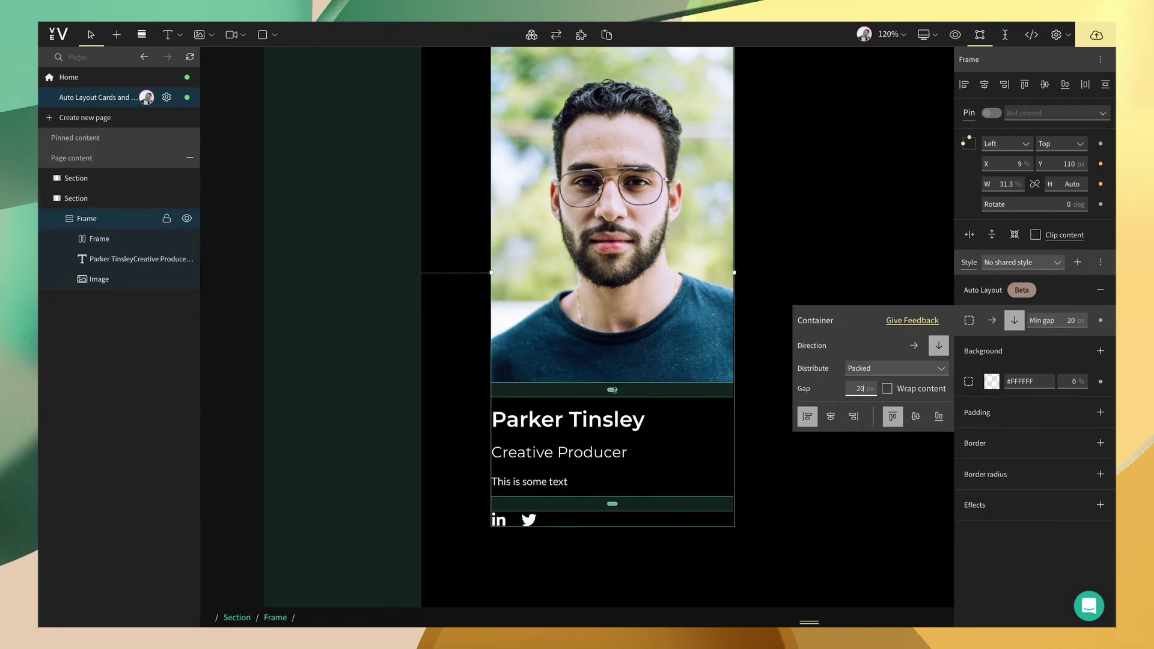
mouse_move(612, 389)
mouse_down()
mouse_move(612, 425)
mouse_move(612, 396)
mouse_up()
double_click(859, 388)
text(20)
- Try centre and right alignment, then left-align the card's contents
click(832, 417)
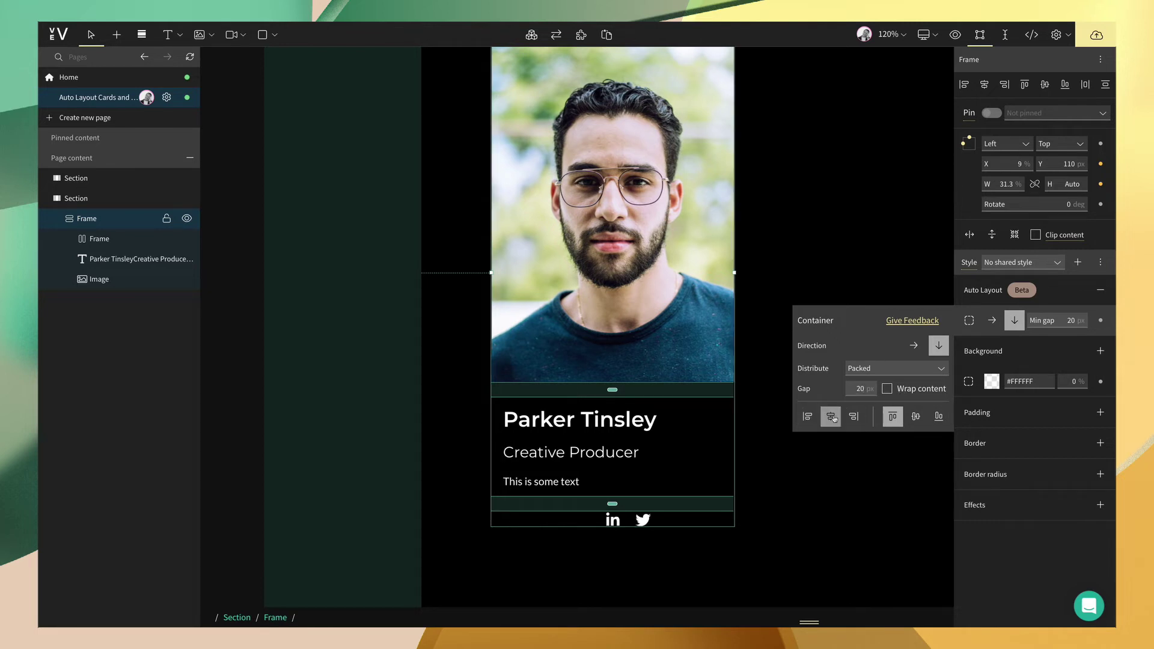
click(852, 417)
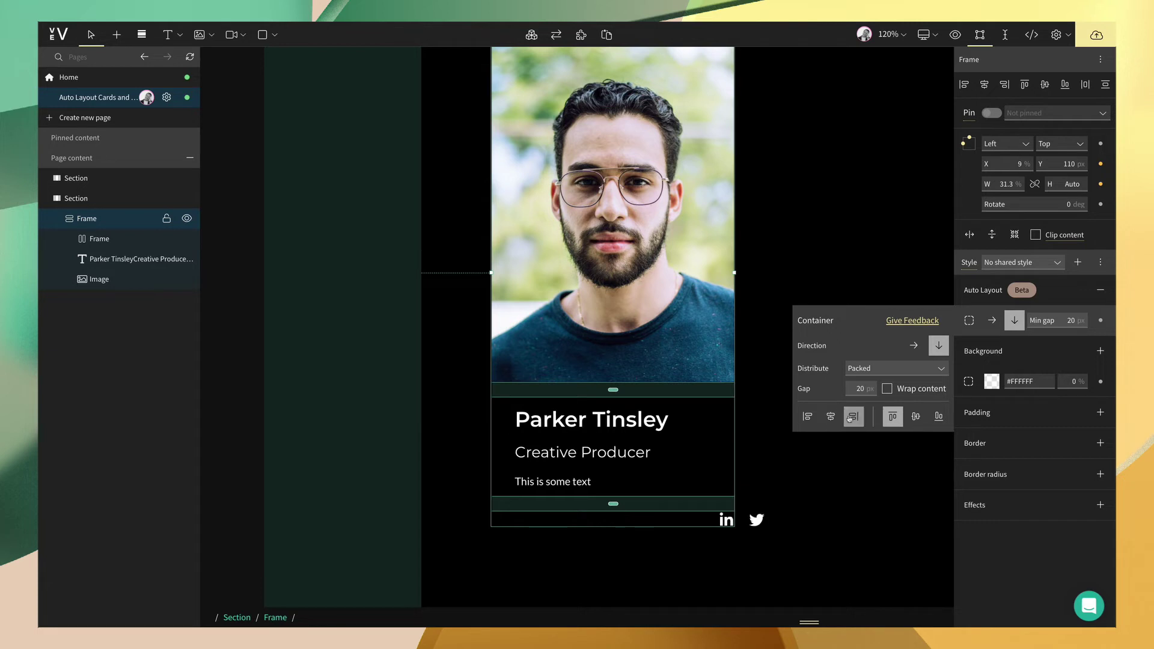
click(807, 417)
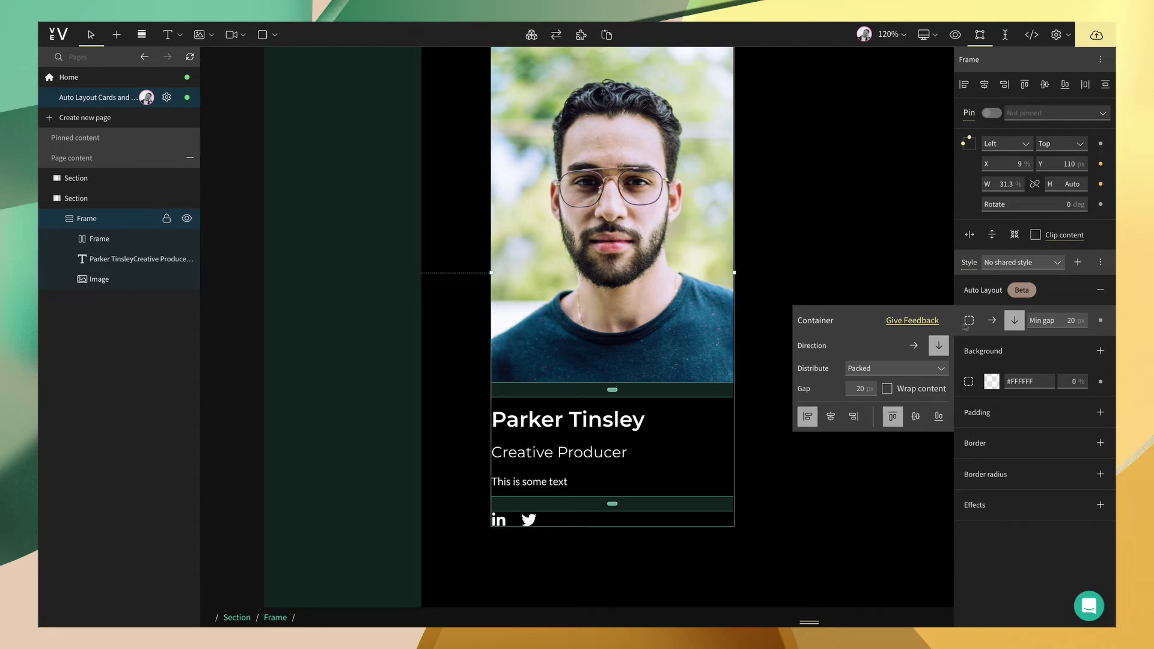
- Move the card up and left in the section and switch its width to fixed pixels
click(877, 290)
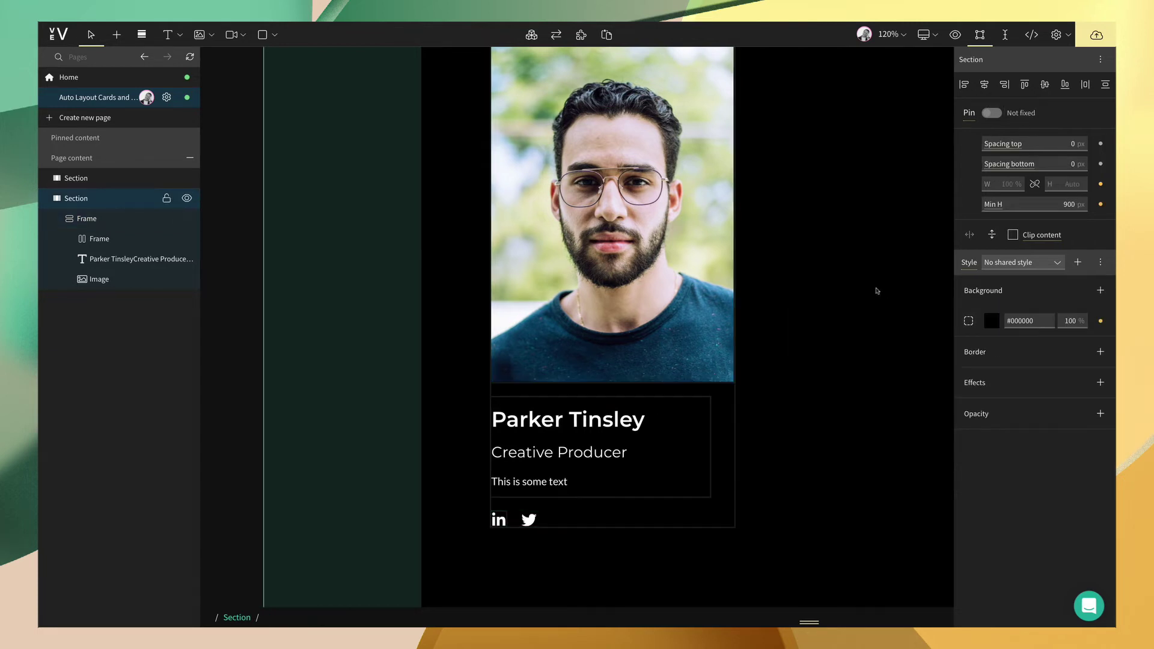
scroll(877, 291, down, 3)
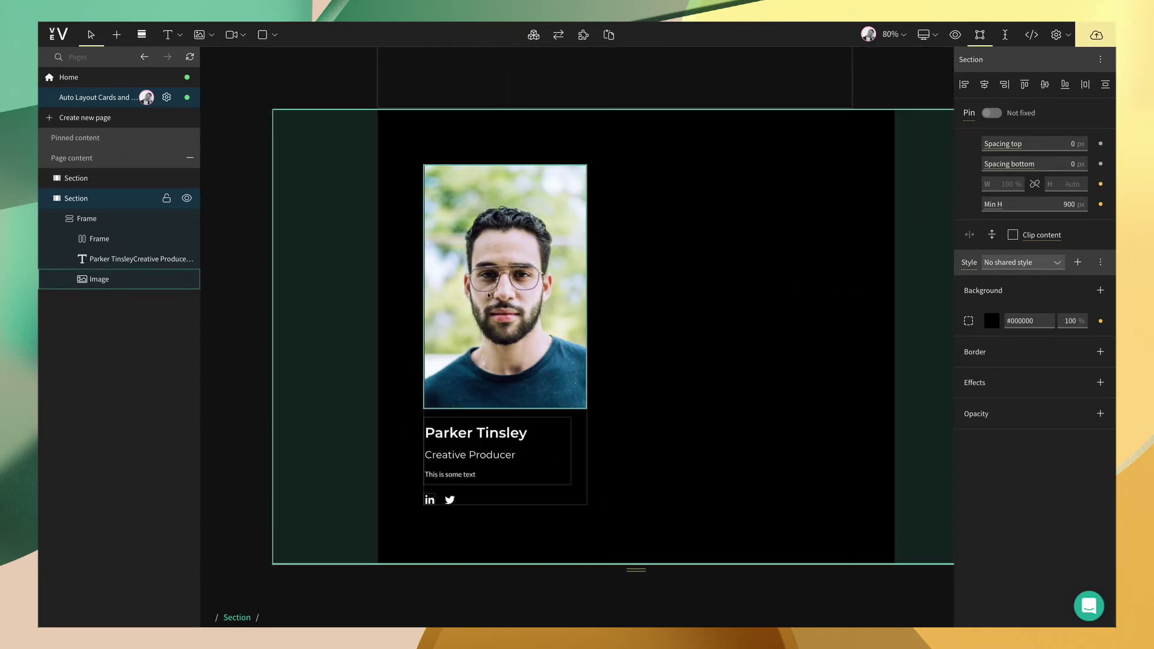
drag(503, 297, 476, 278)
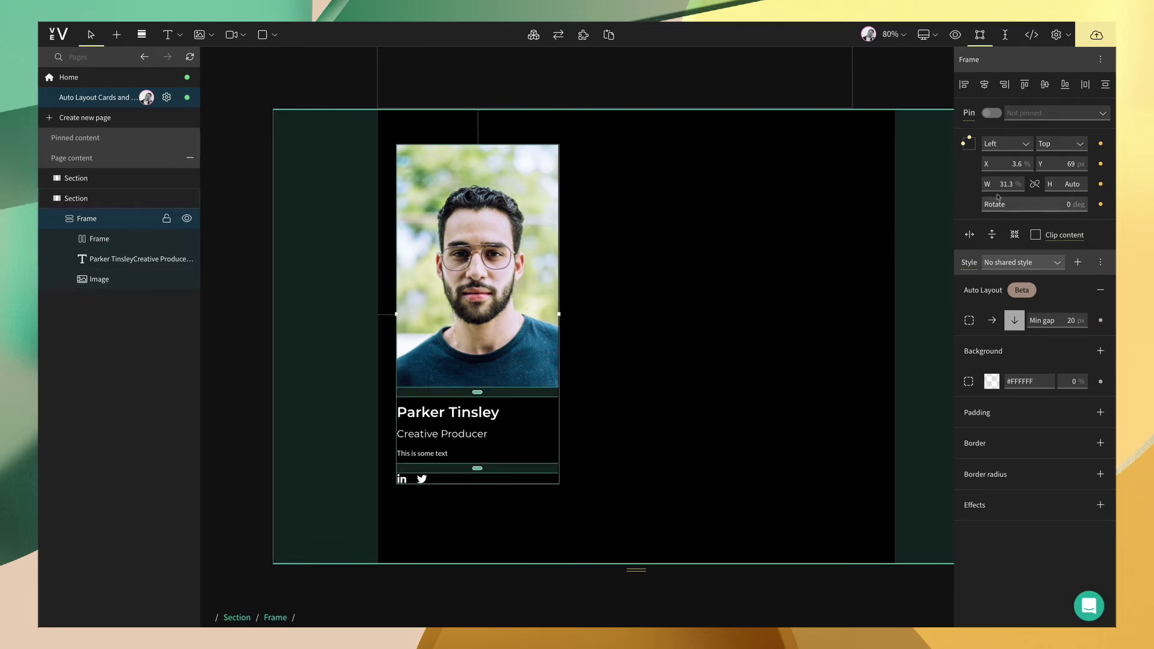
click(1018, 185)
click(1010, 199)
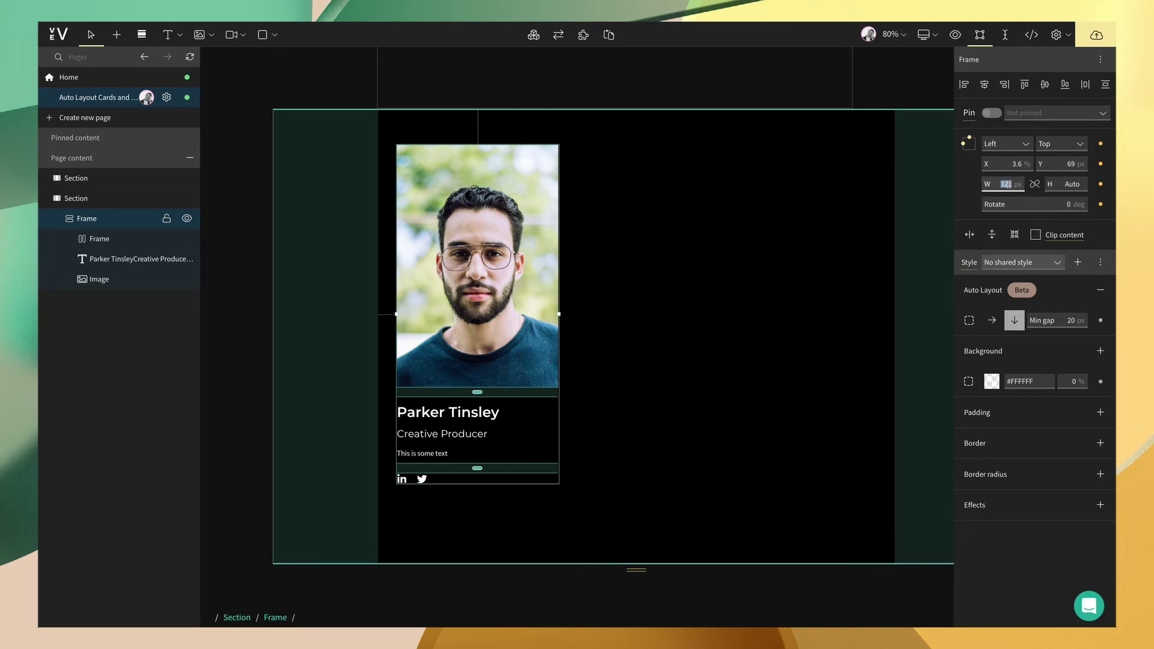
- Set the photo's height to 400 px and move the card to the section's left edge
click(496, 242)
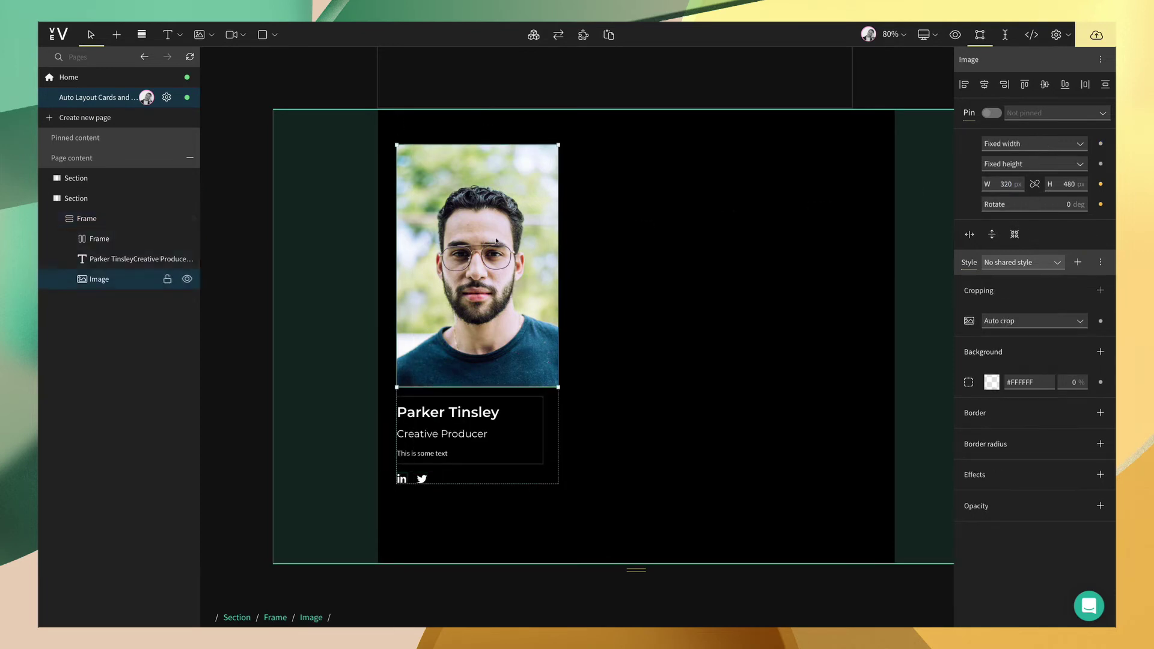
click(1069, 184)
text(400)
click(711, 236)
click(536, 225)
drag(536, 226, 518, 227)
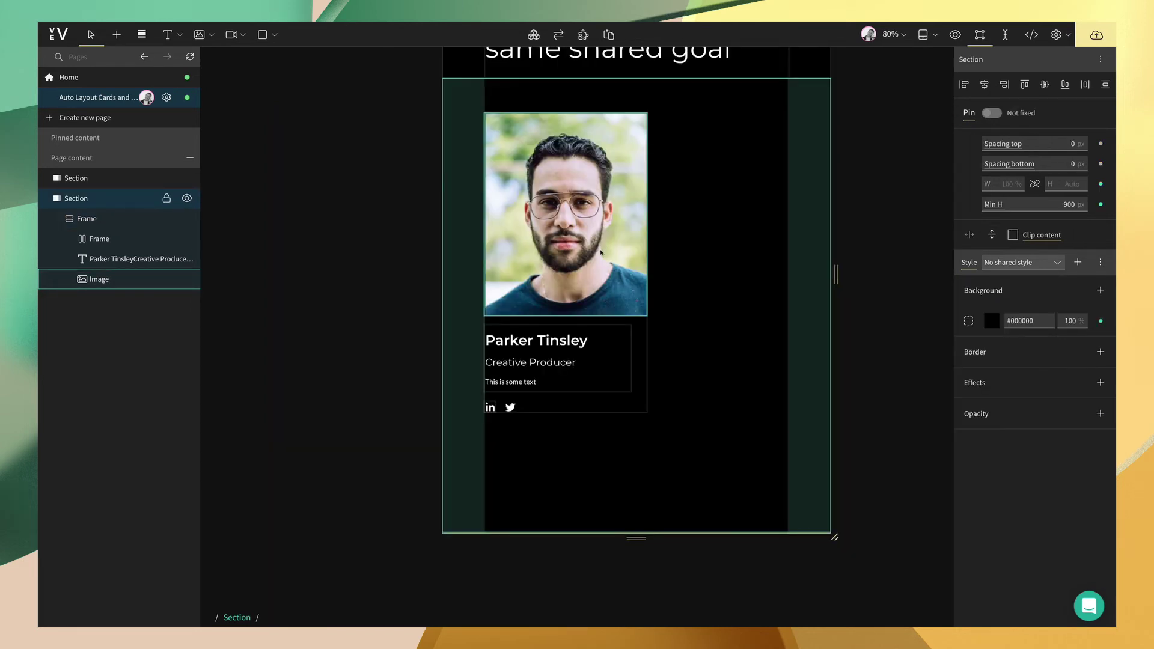
click(601, 252)
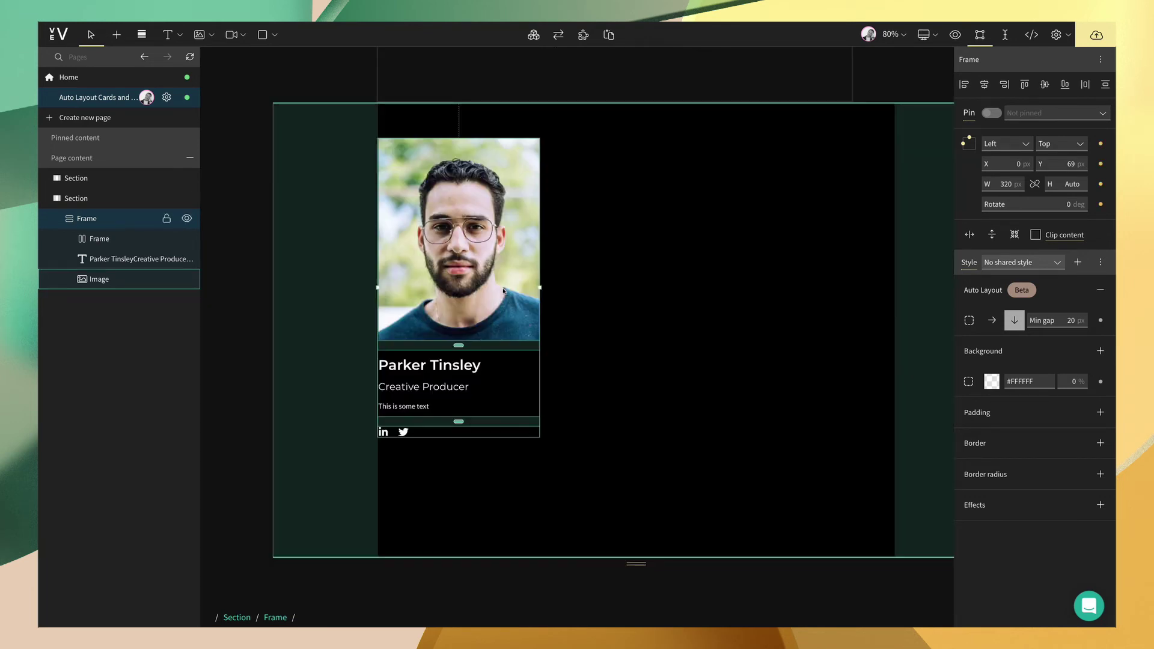
- Copy and paste the team card twice, placing each copy beside the previous one
key(ctrl+c)
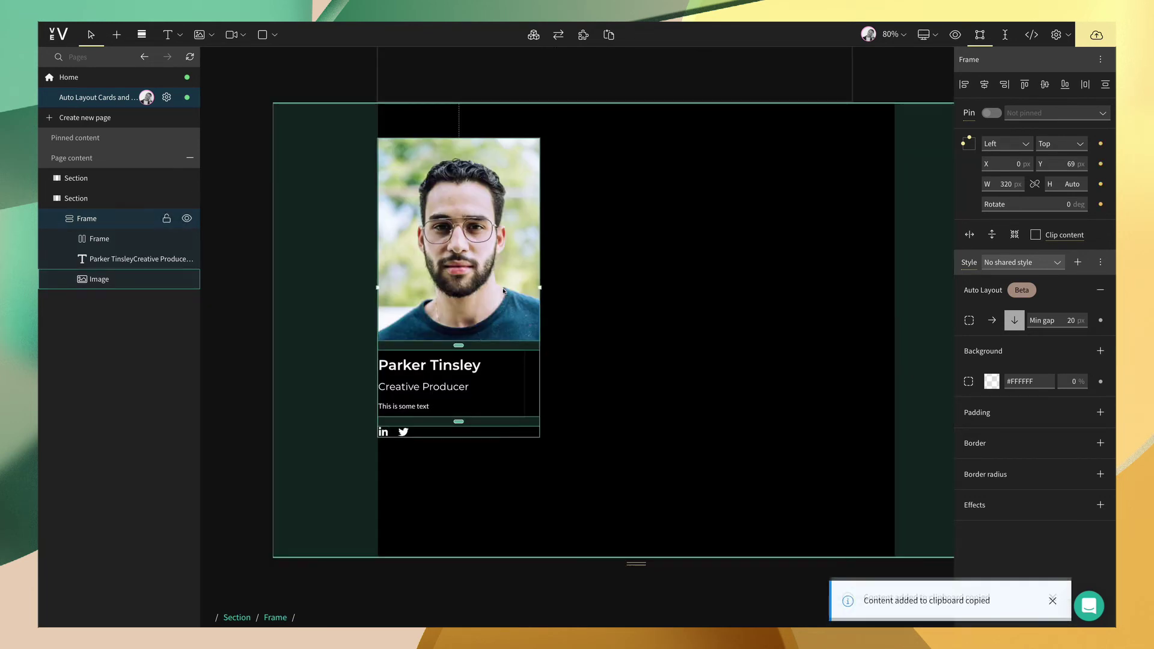
key(ctrl+v)
drag(497, 289, 685, 291)
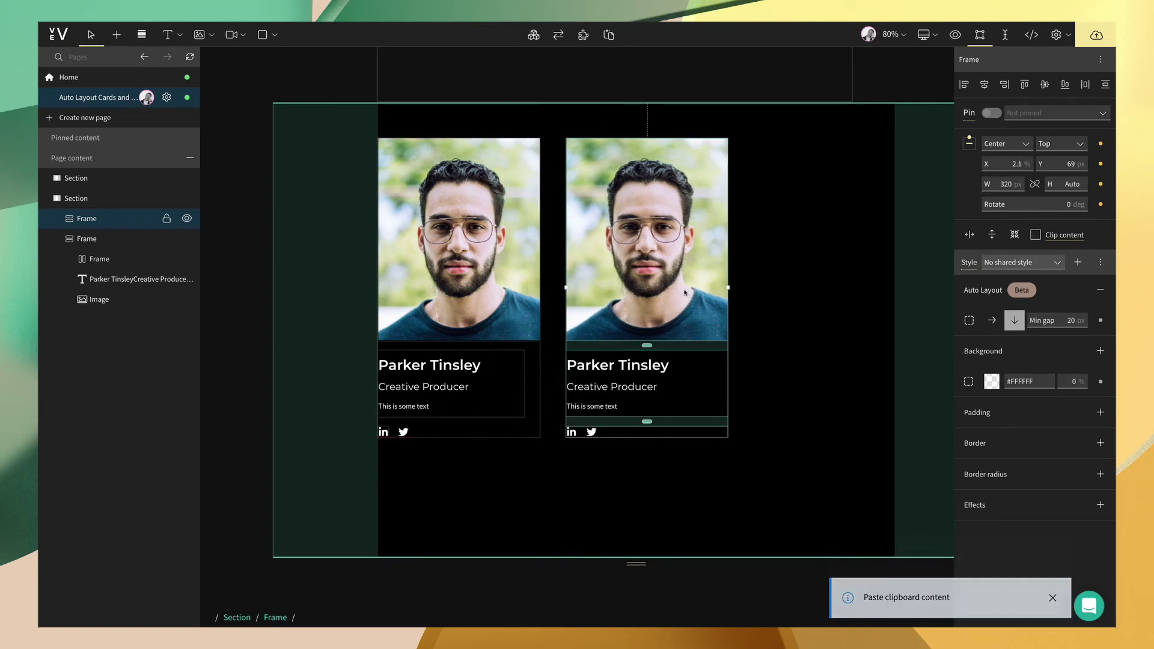
key(ctrl+c)
key(ctrl+v)
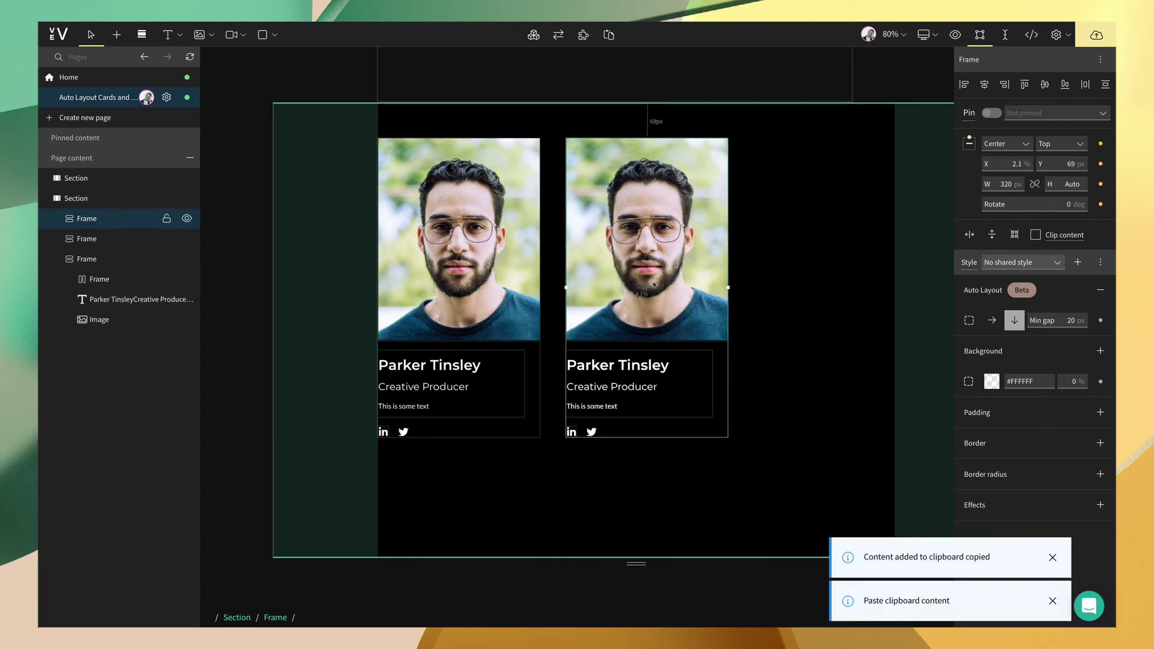
drag(675, 294, 818, 292)
- Center the middle card between its neighbours and select all three cards
click(663, 276)
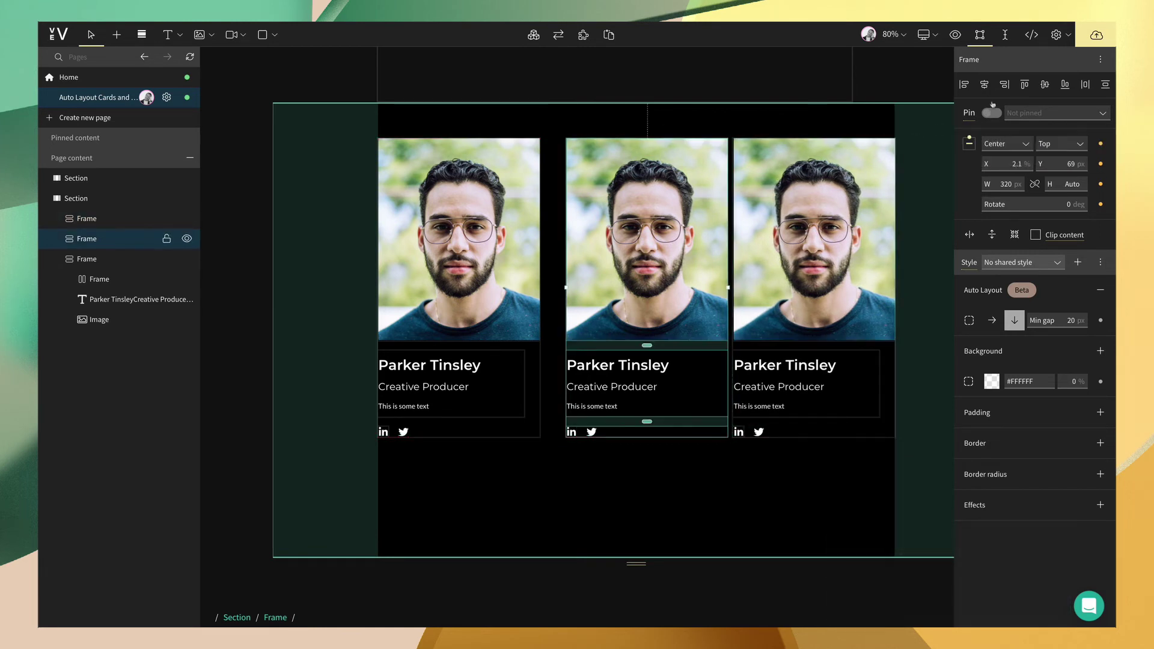
click(984, 85)
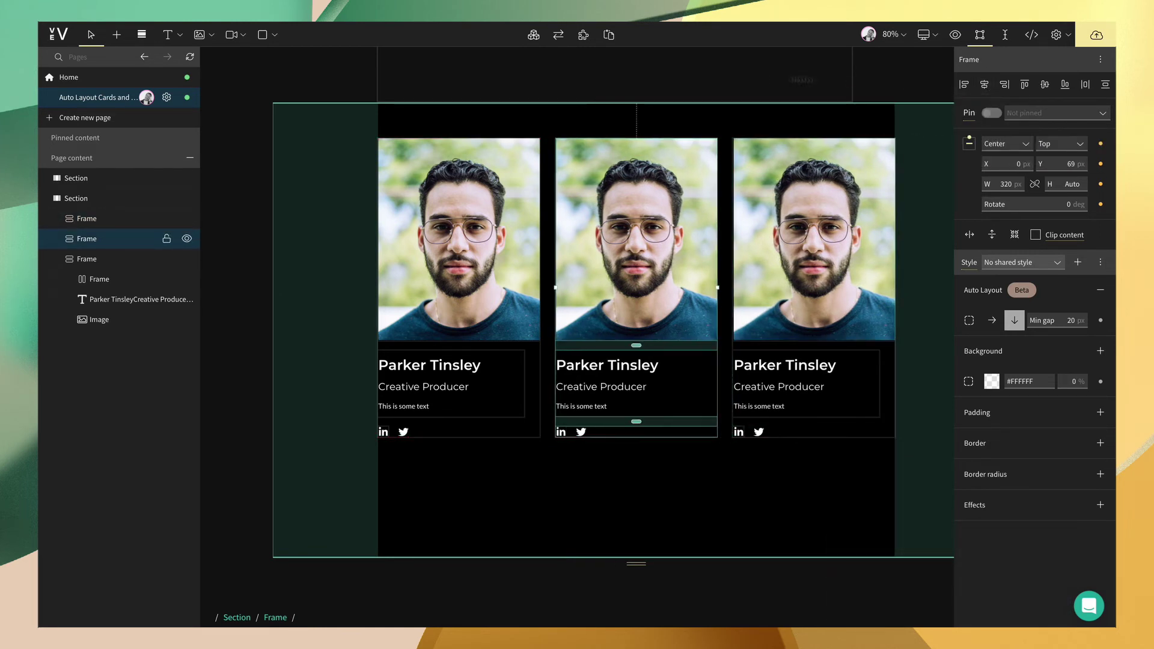
click(507, 214)
shift+click(637, 276)
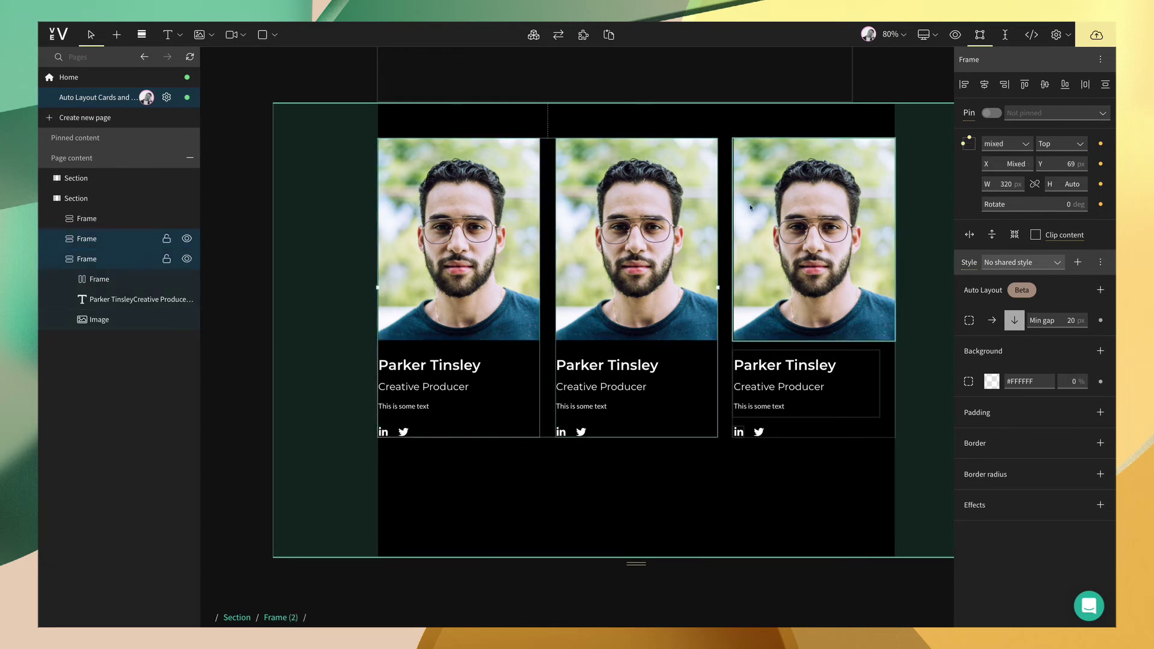
shift+click(814, 276)
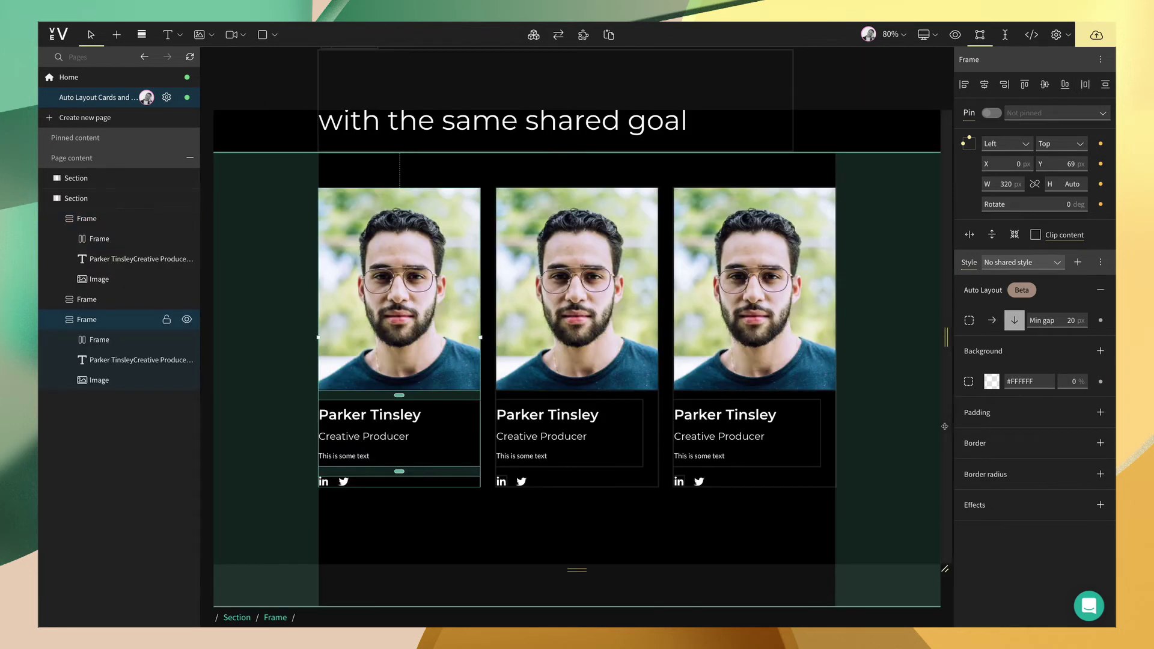
- Give the first card 50 px of bottom padding
click(1100, 413)
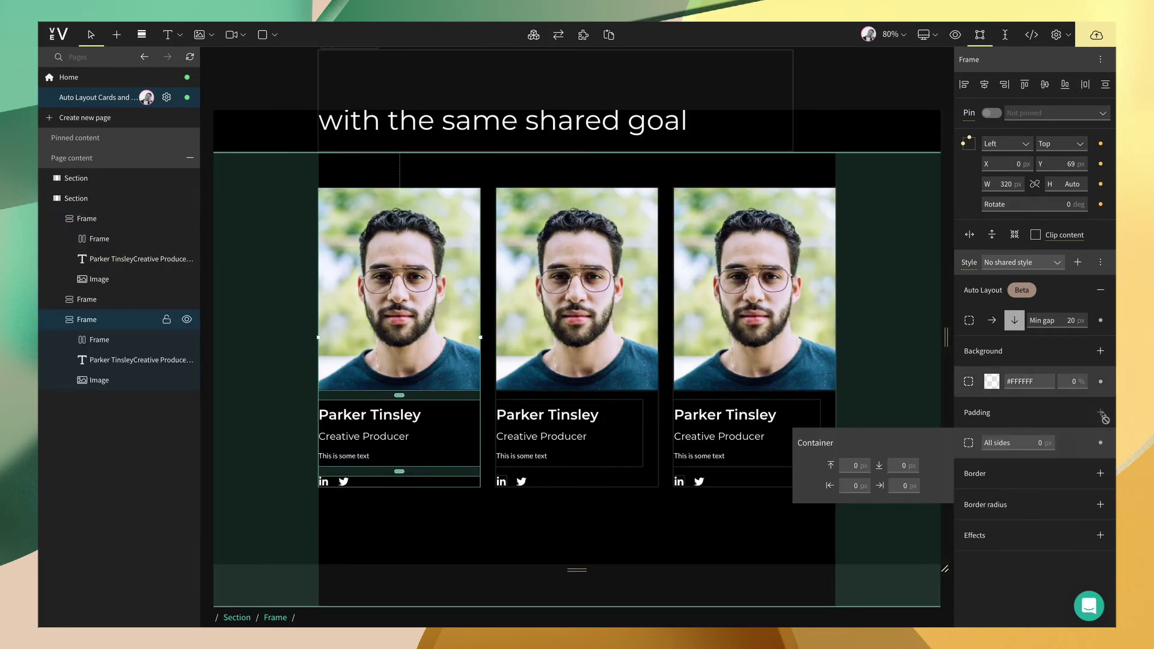
click(904, 465)
text(50)
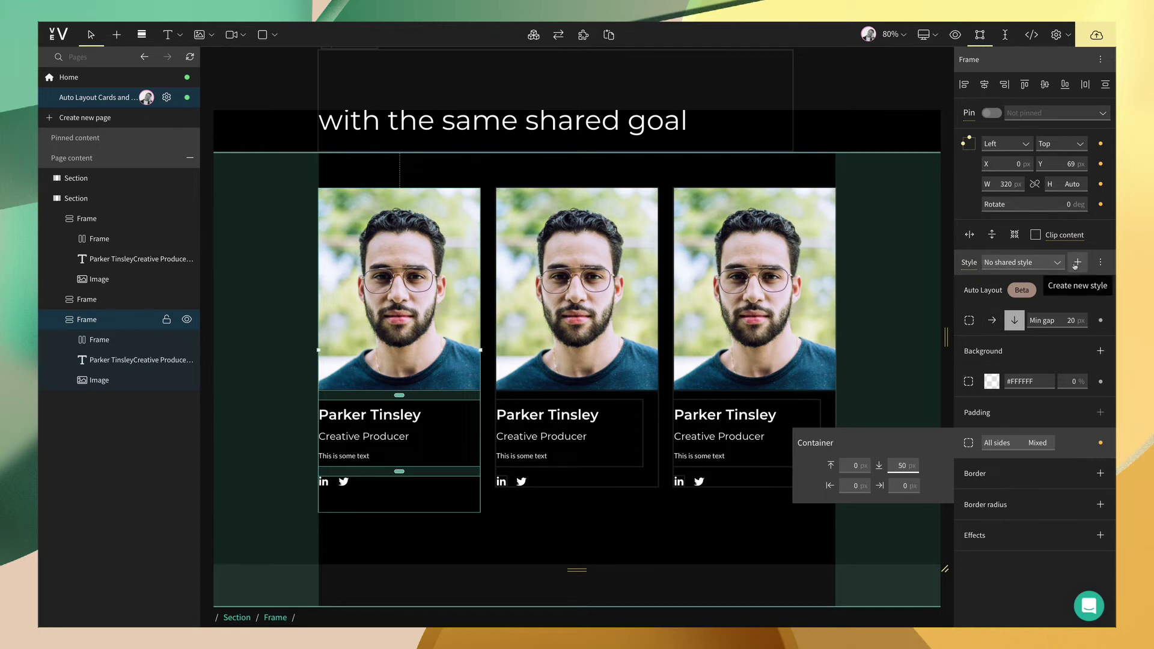
- Save the card's styling as a shared style named 'Team Card' and select the other two cards
click(1075, 265)
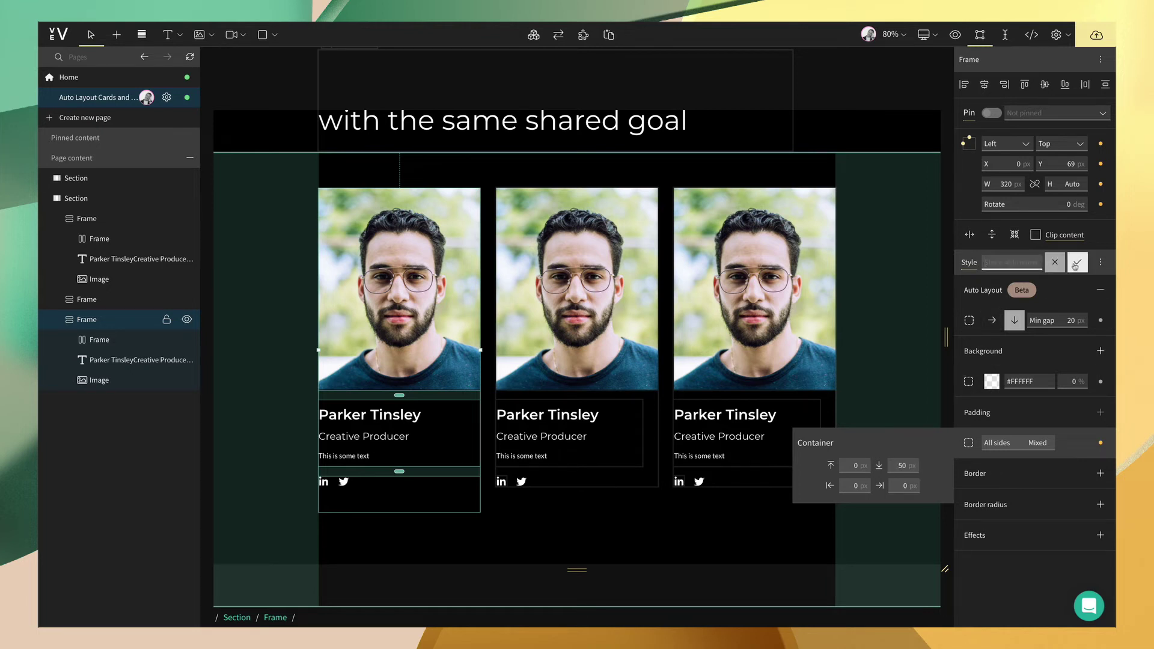
text(Team Card)
key(Return)
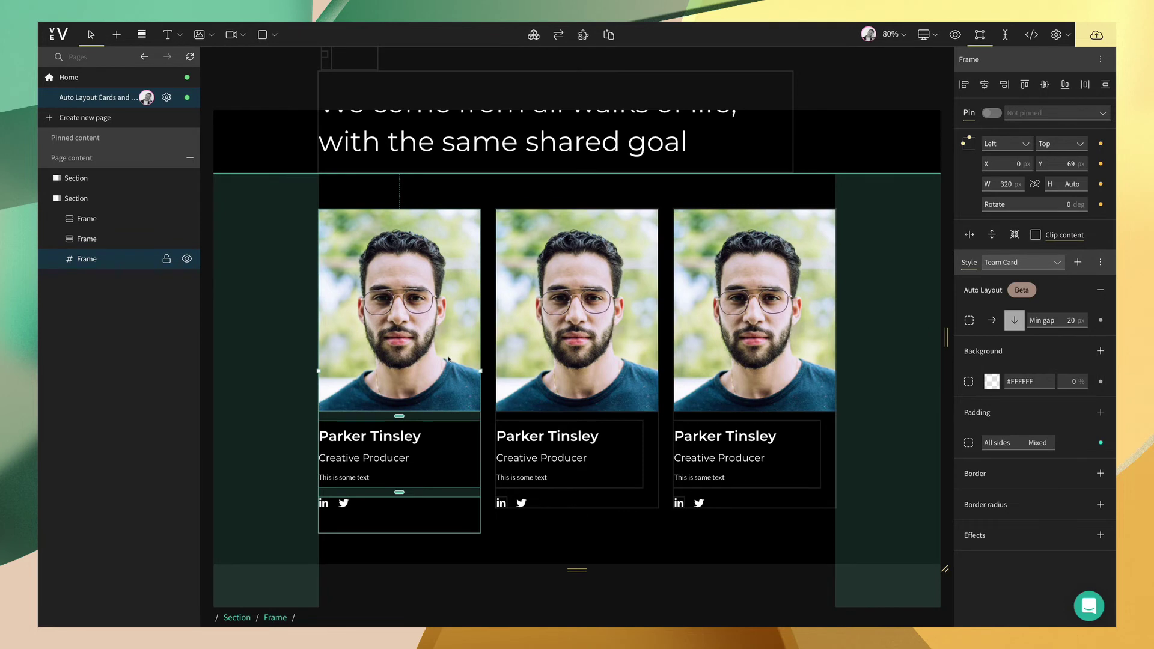
click(589, 337)
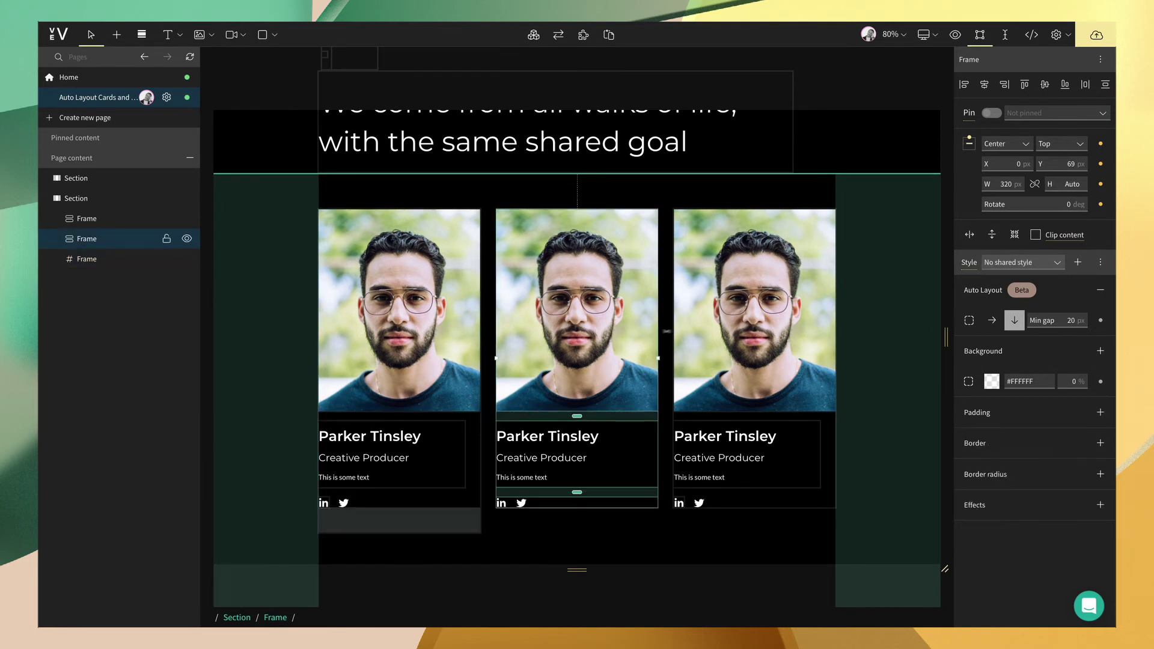
shift+click(703, 327)
click(1022, 263)
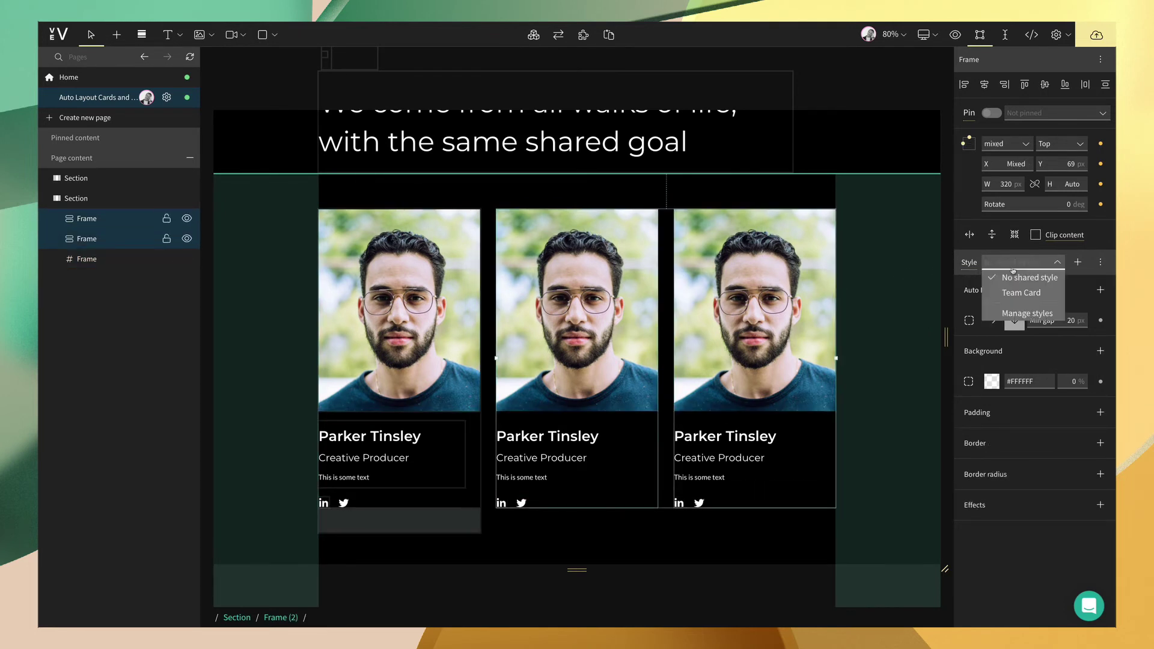
- Apply the Team Card style to the second and third cards
click(1013, 293)
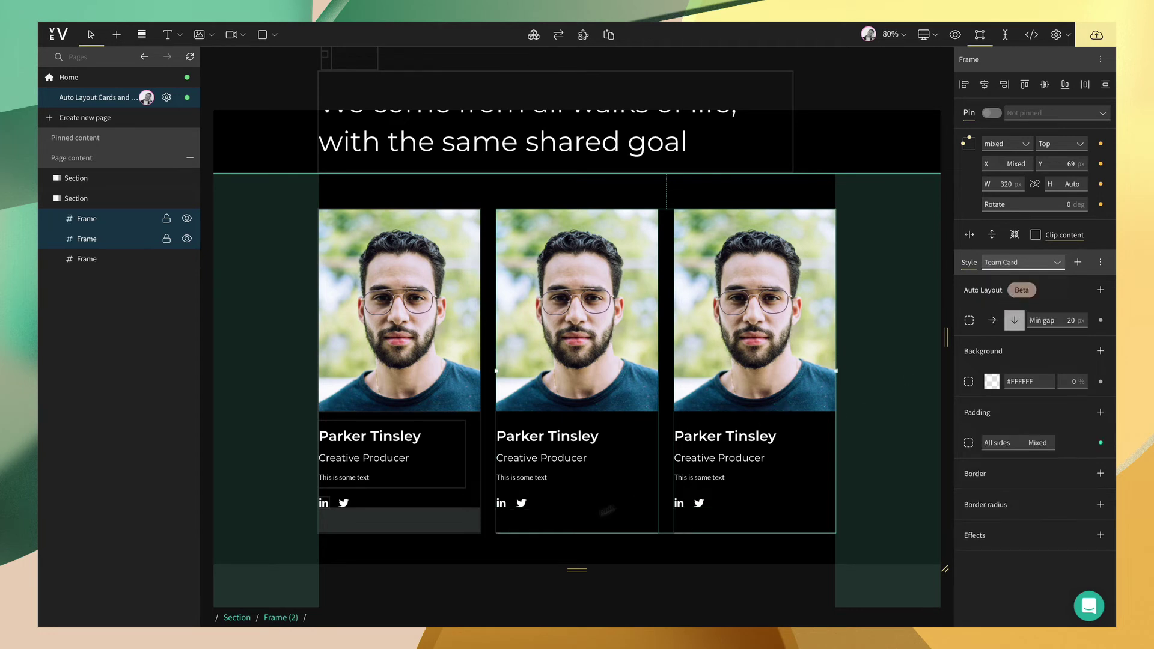
click(859, 502)
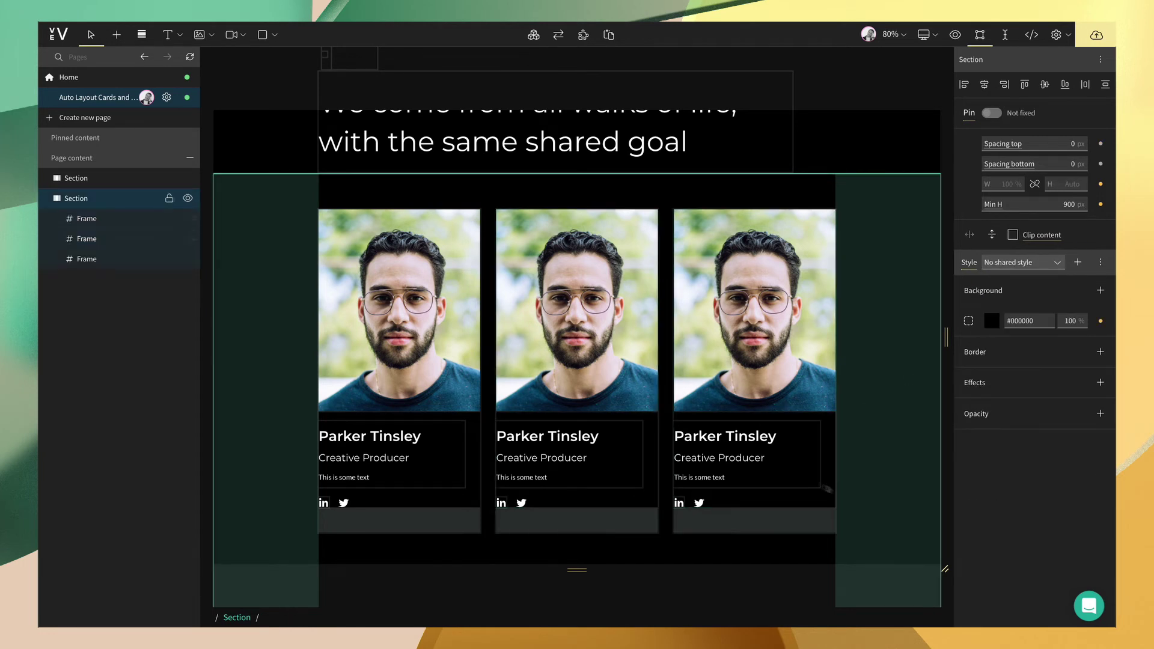
click(763, 349)
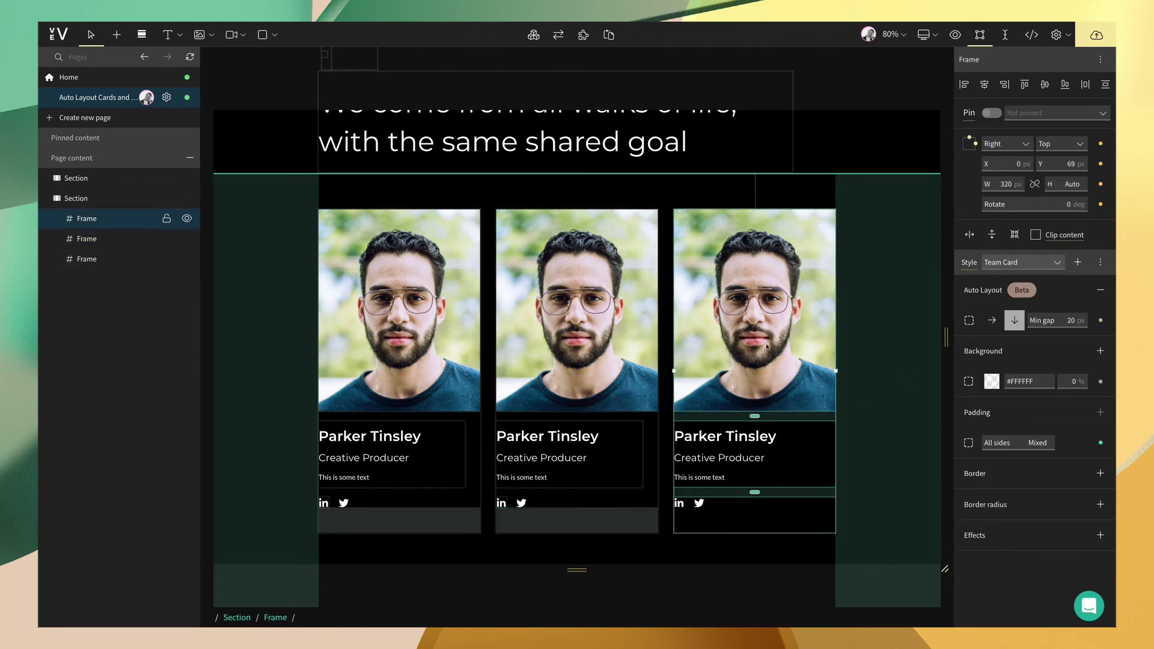
- Duplicate the third card into a second row and paste two more copies, making six cards
key(ctrl+c)
key(ctrl+v)
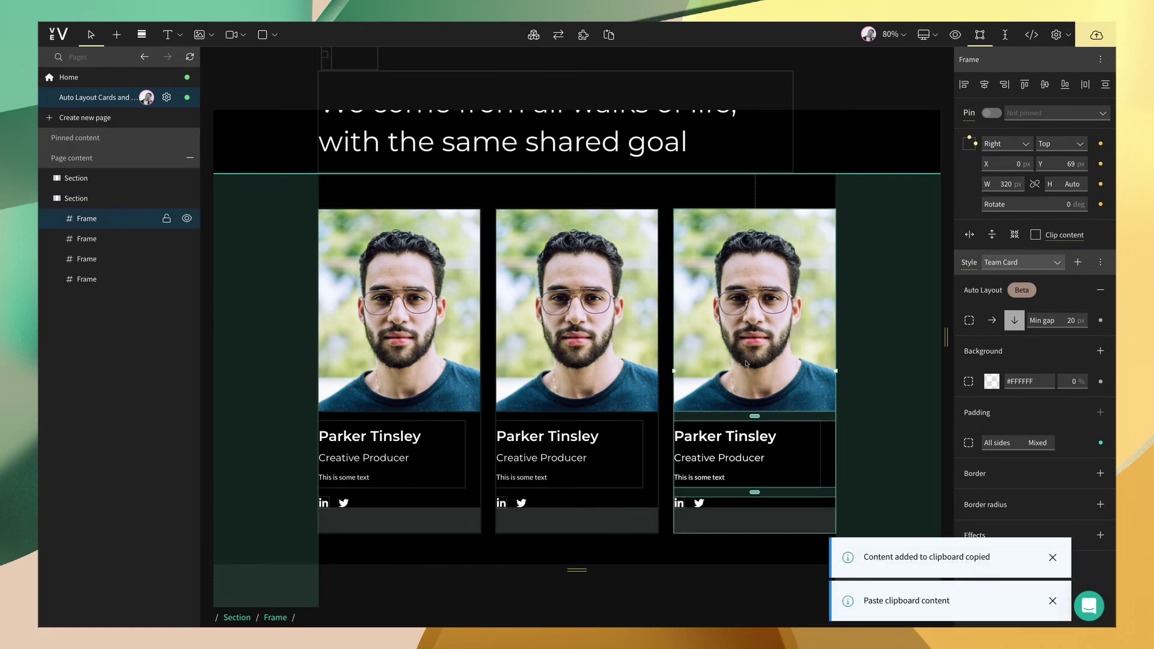
scroll(746, 364, down, 2)
drag(747, 254, 397, 553)
scroll(397, 553, down, 5)
key(ctrl+c)
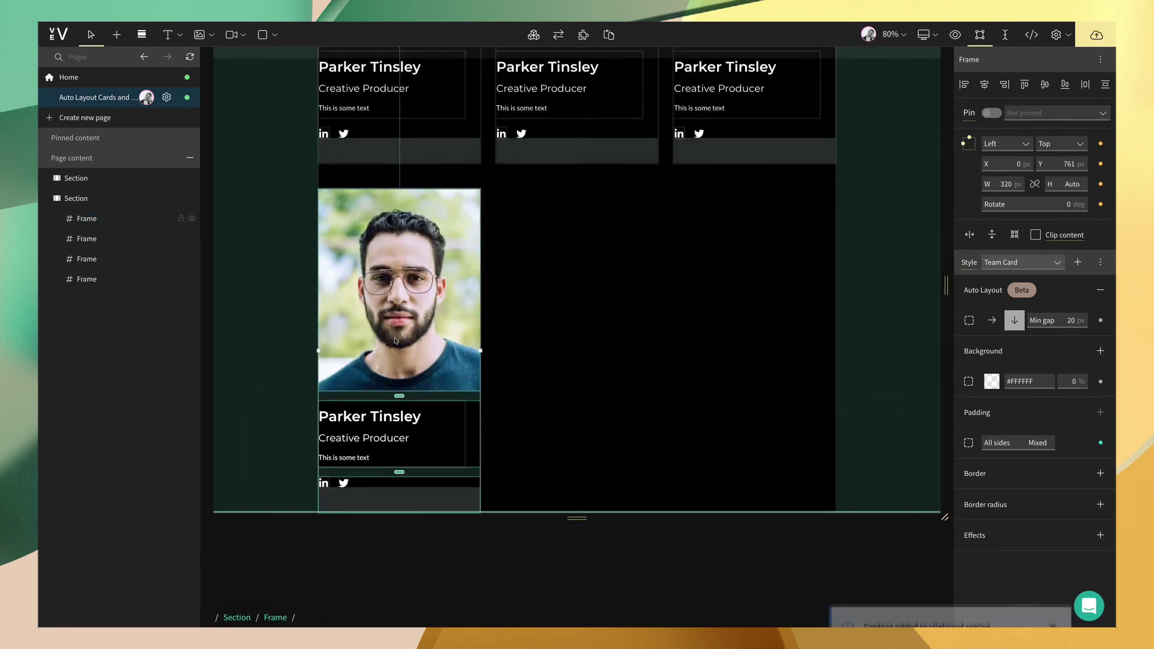
key(ctrl+v)
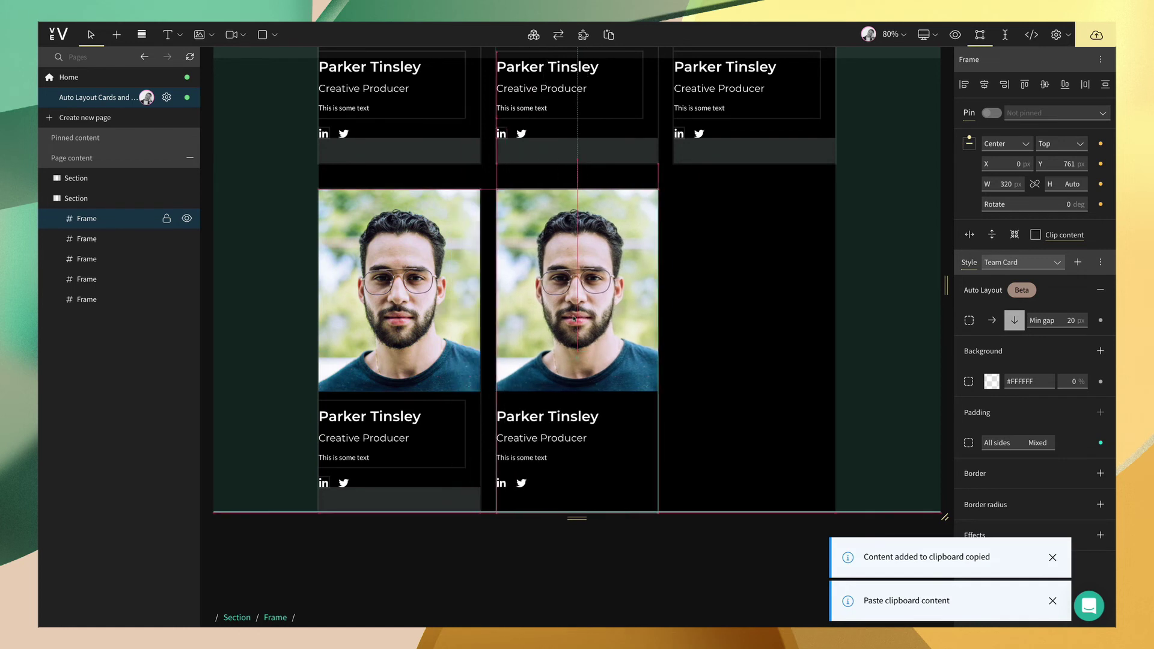
key(ctrl+v)
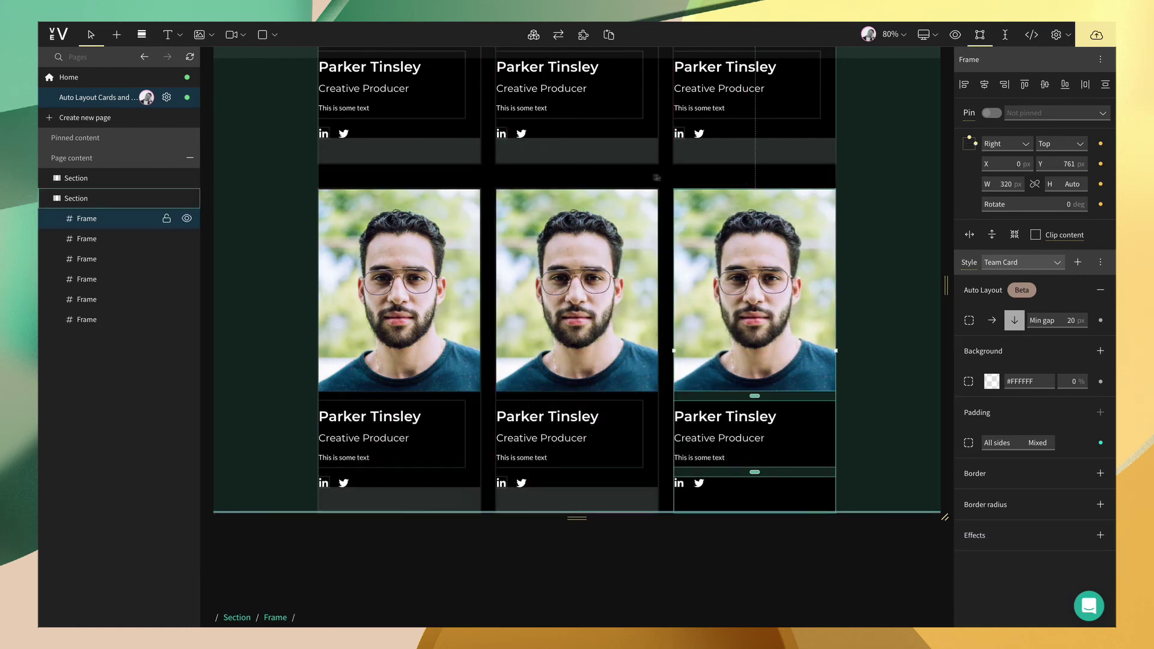
scroll(489, 288, up, 1)
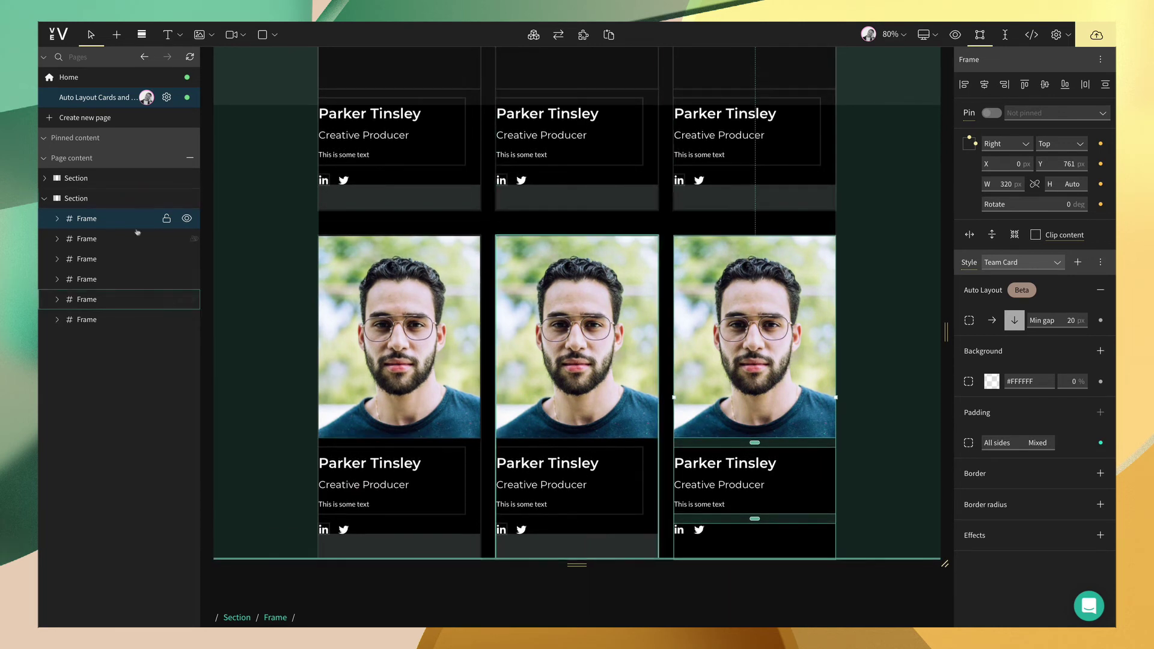
- Select all six card frames in the Layers panel
click(116, 317)
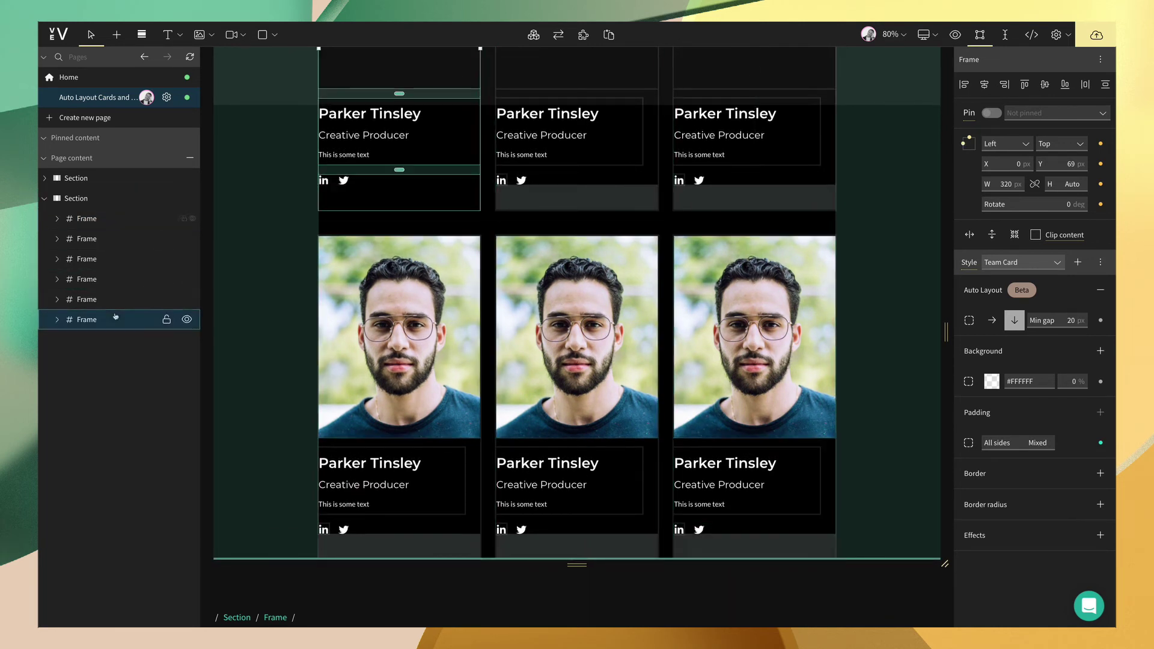
shift+click(123, 221)
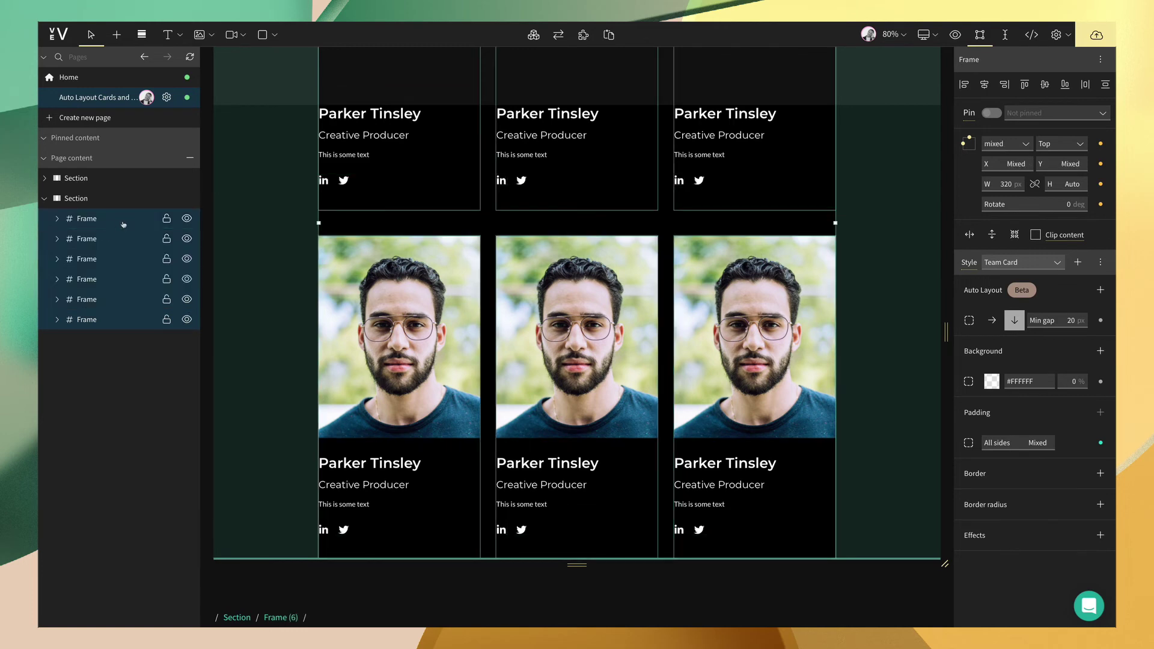
scroll(421, 316, up, 5)
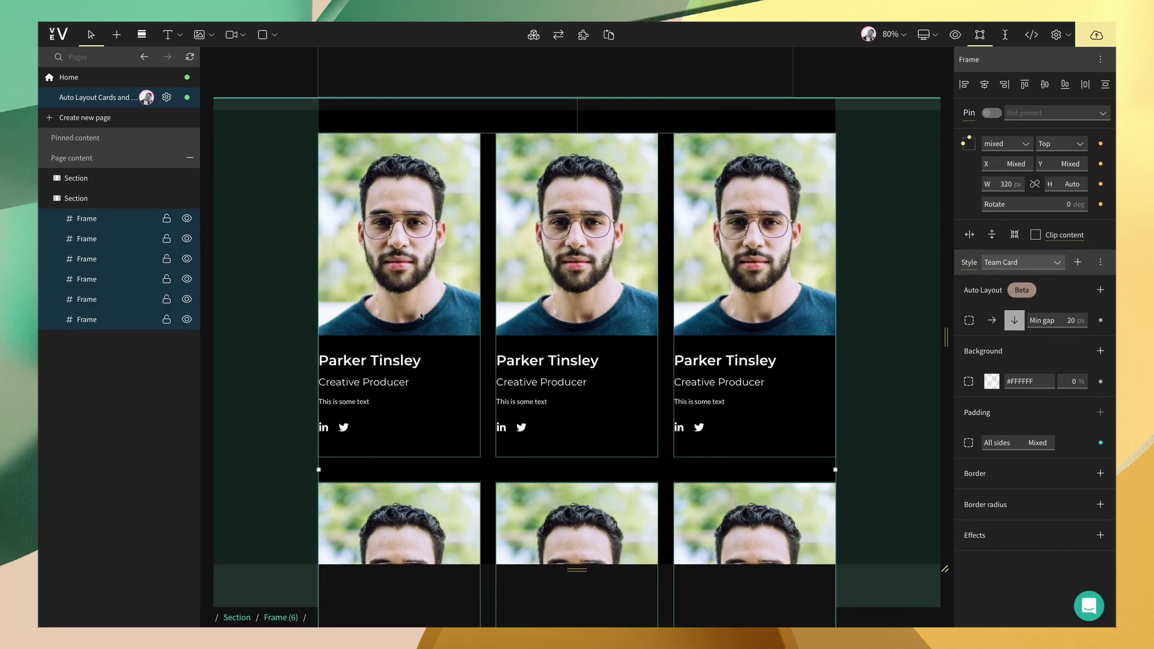
- Wrap the six cards in a horizontal auto-layout frame with Shift+A and inspect its layers
key(shift+a)
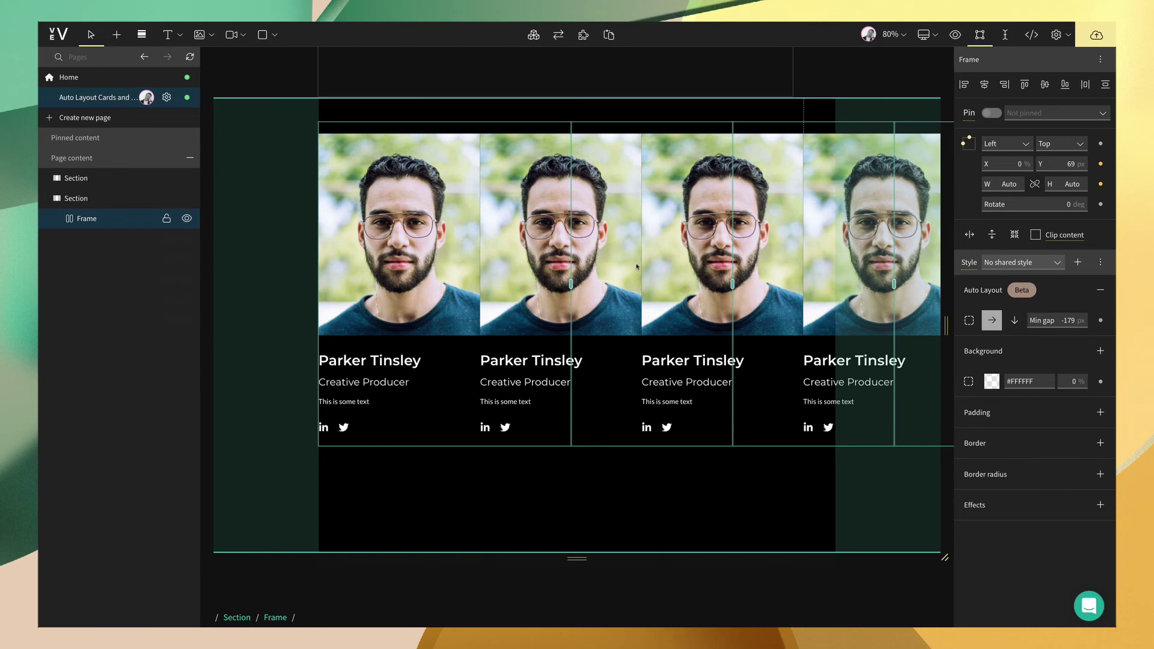
click(57, 220)
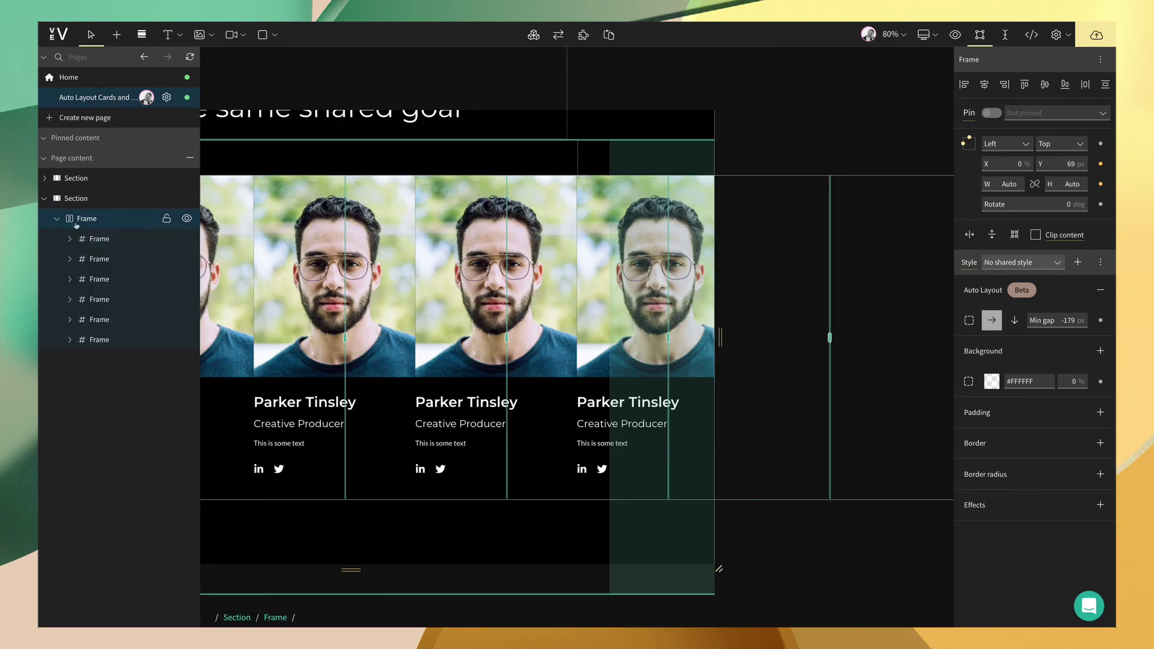
click(70, 239)
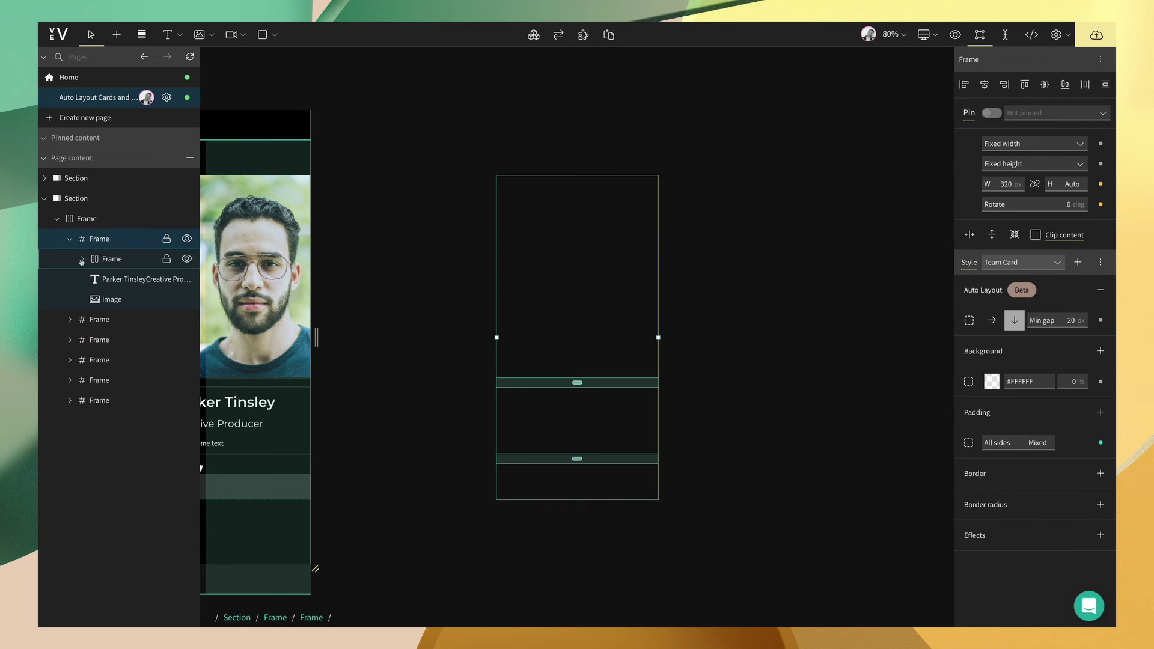
click(83, 260)
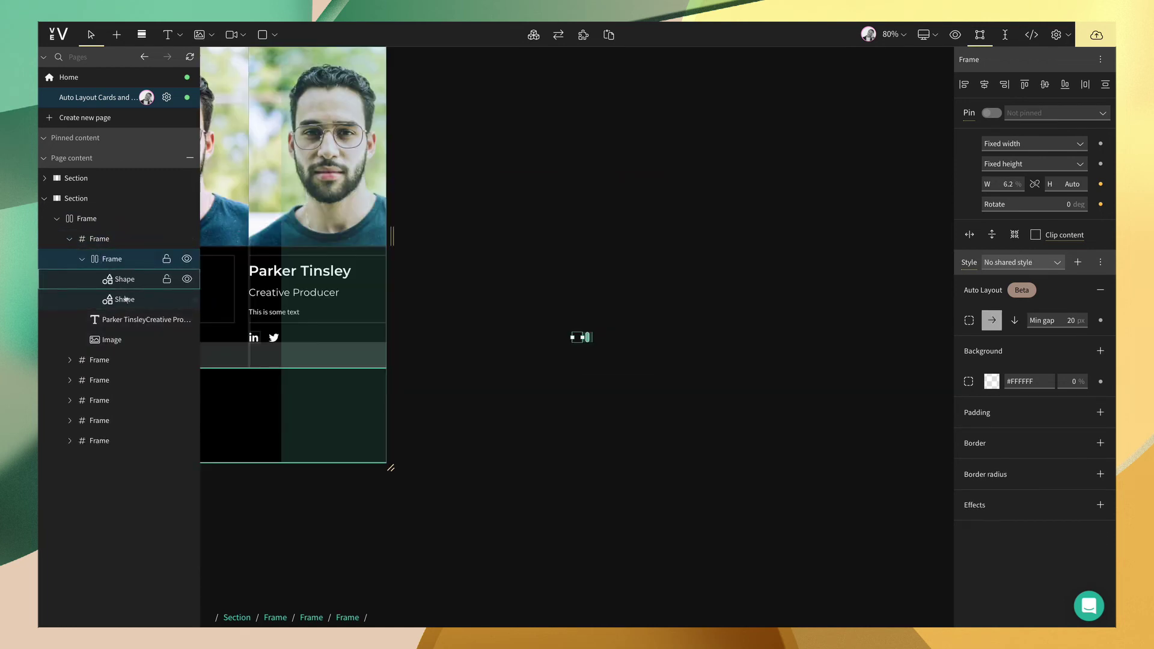
click(83, 258)
click(87, 239)
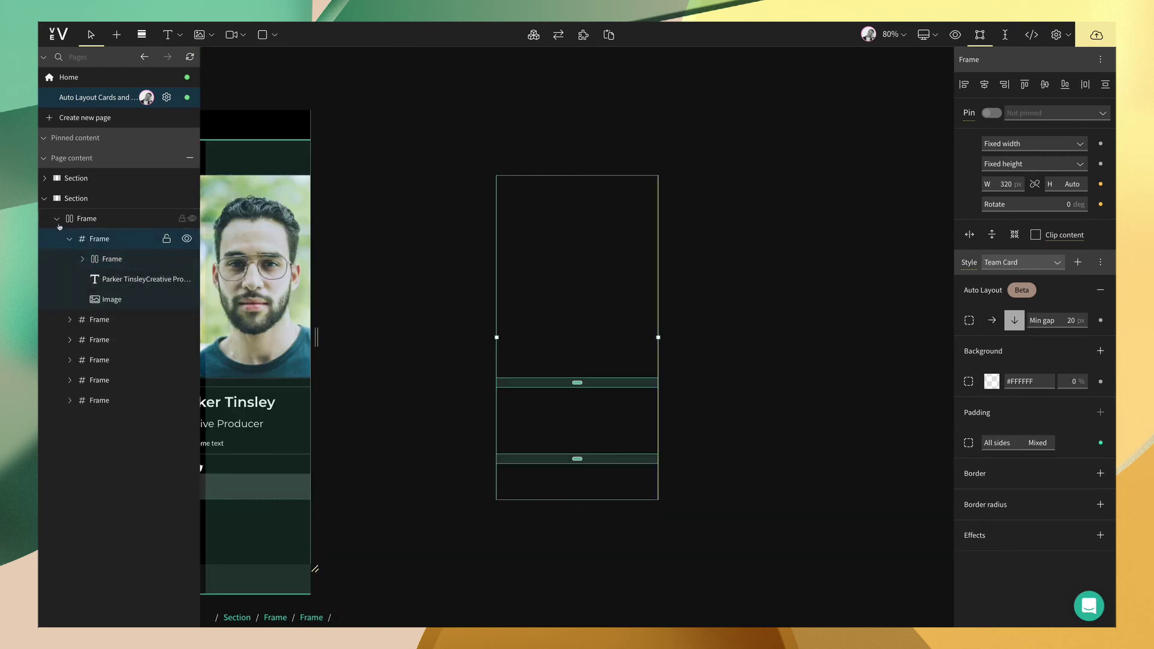
click(87, 218)
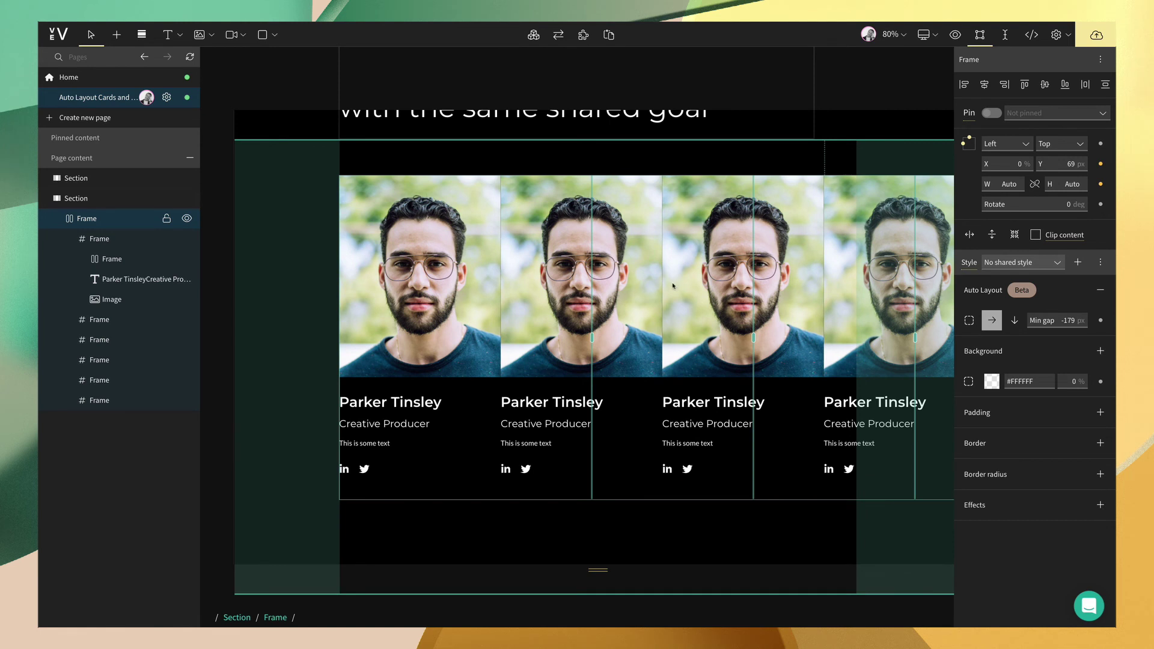
- Set the card container's gap to 30 px and distribute the cards with space evenly
click(968, 321)
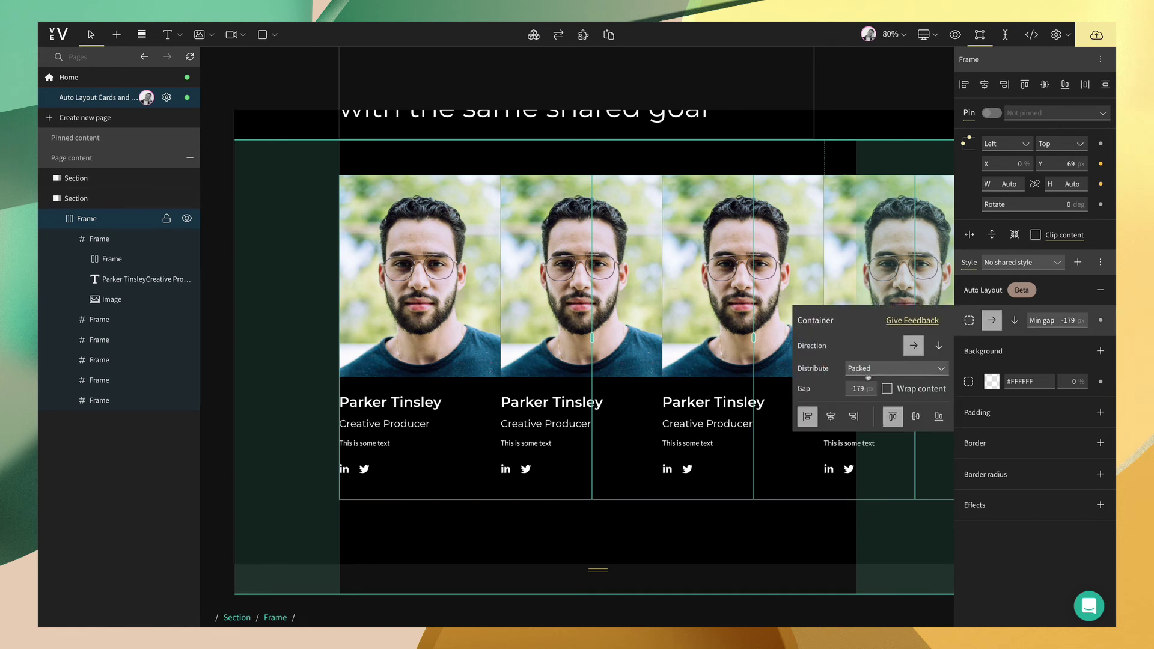
click(860, 387)
text(20)
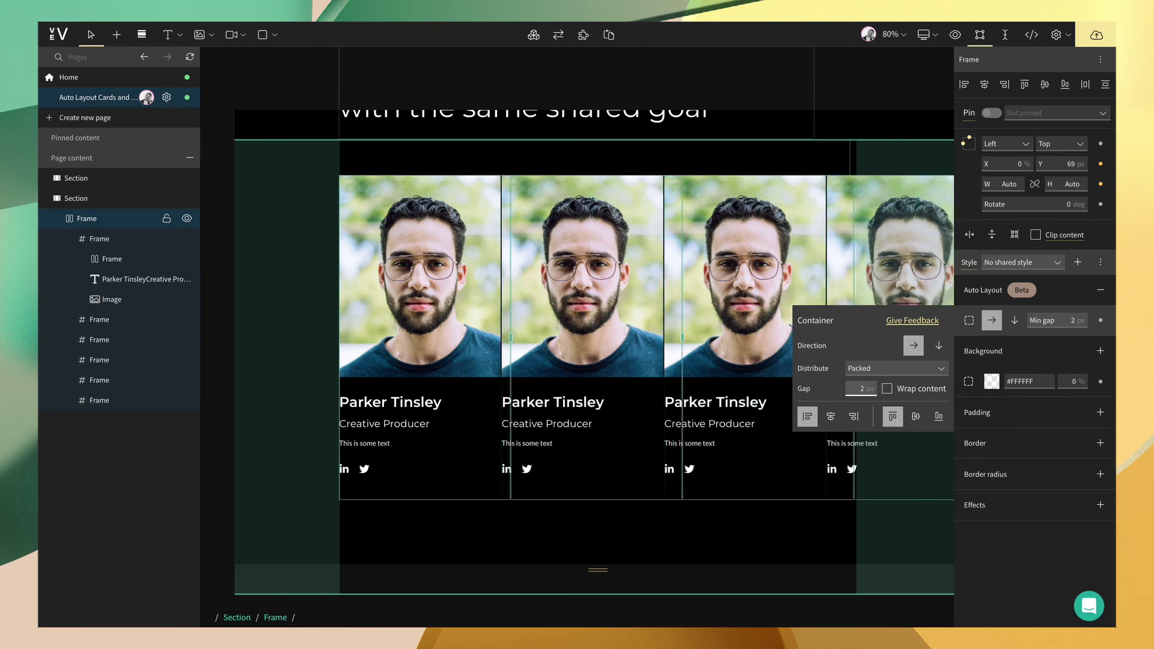
key(shift+Up)
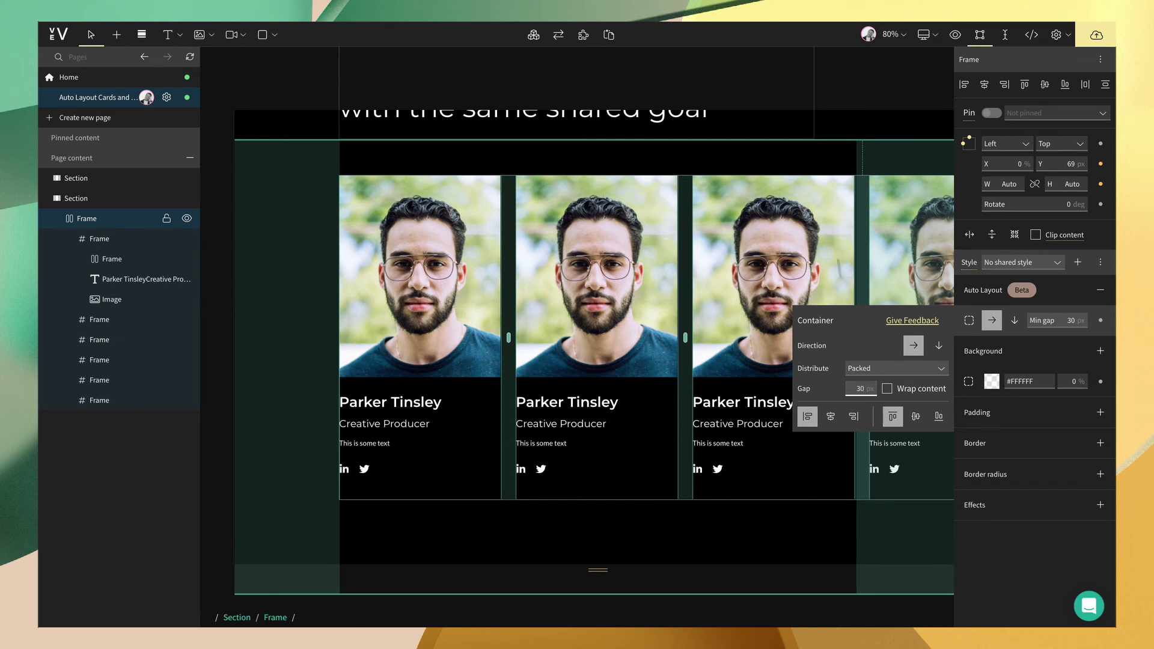
click(898, 368)
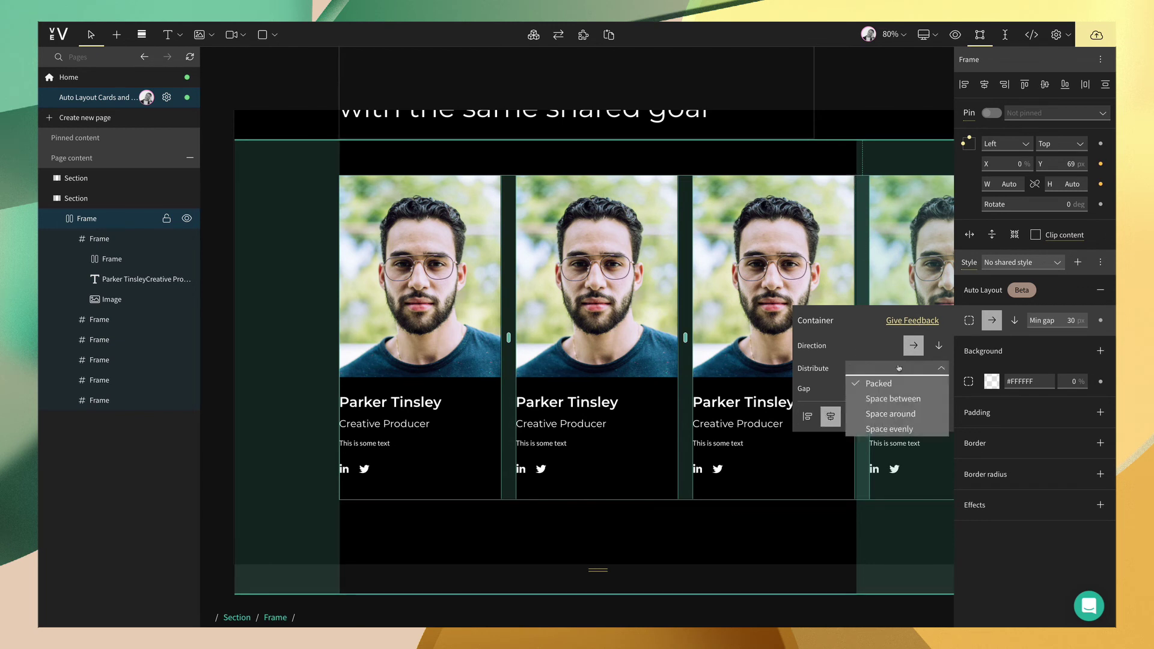
click(904, 428)
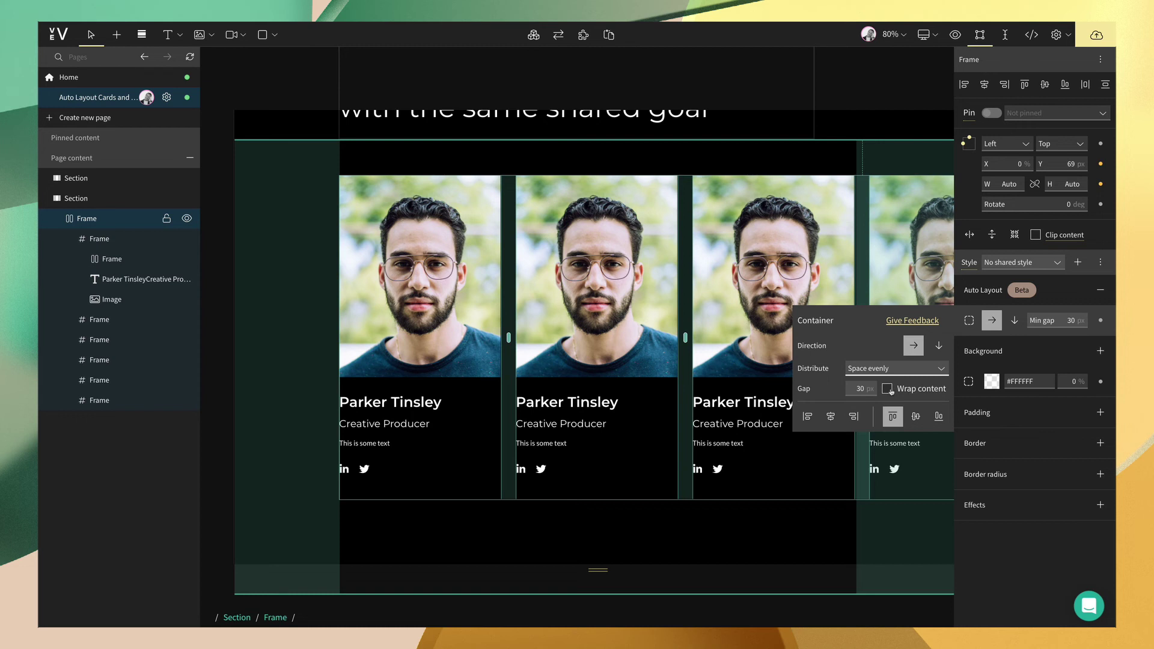
- Turn on wrapping for the card container and center the card rows horizontally
click(888, 389)
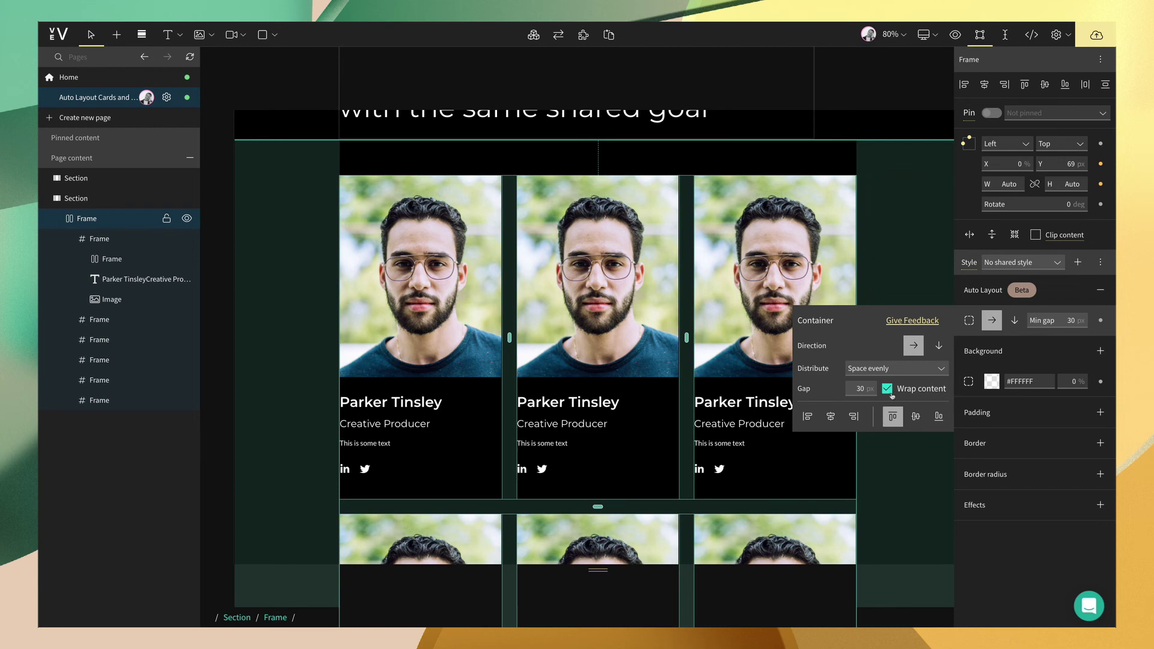
scroll(733, 344, down, 6)
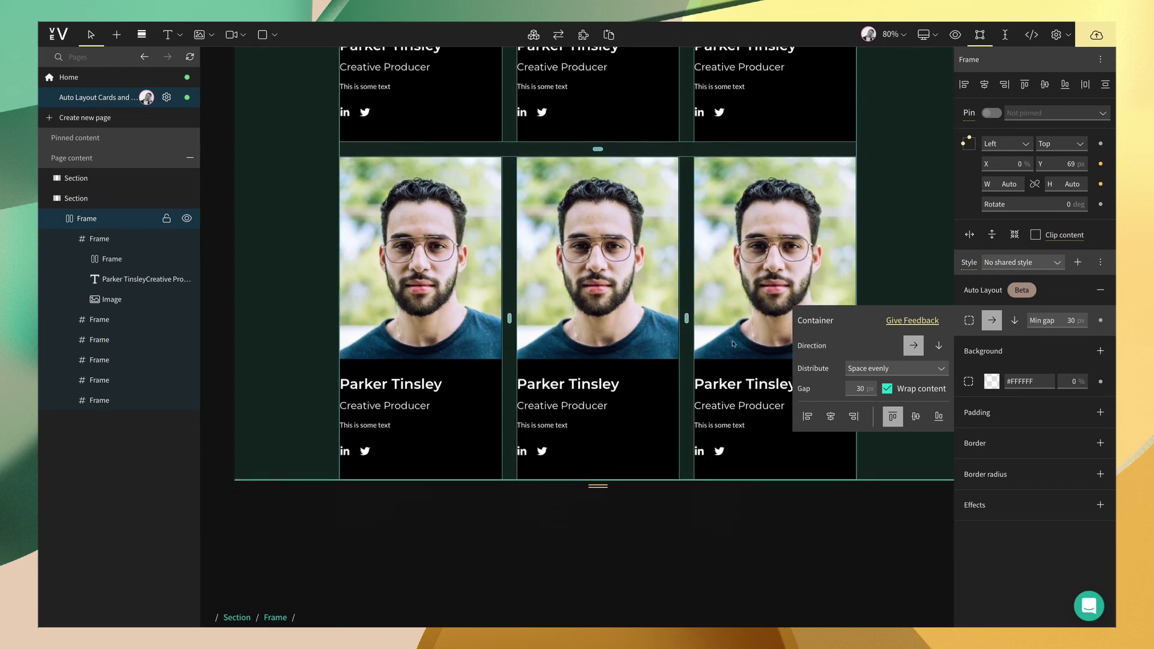
scroll(733, 343, up, 7)
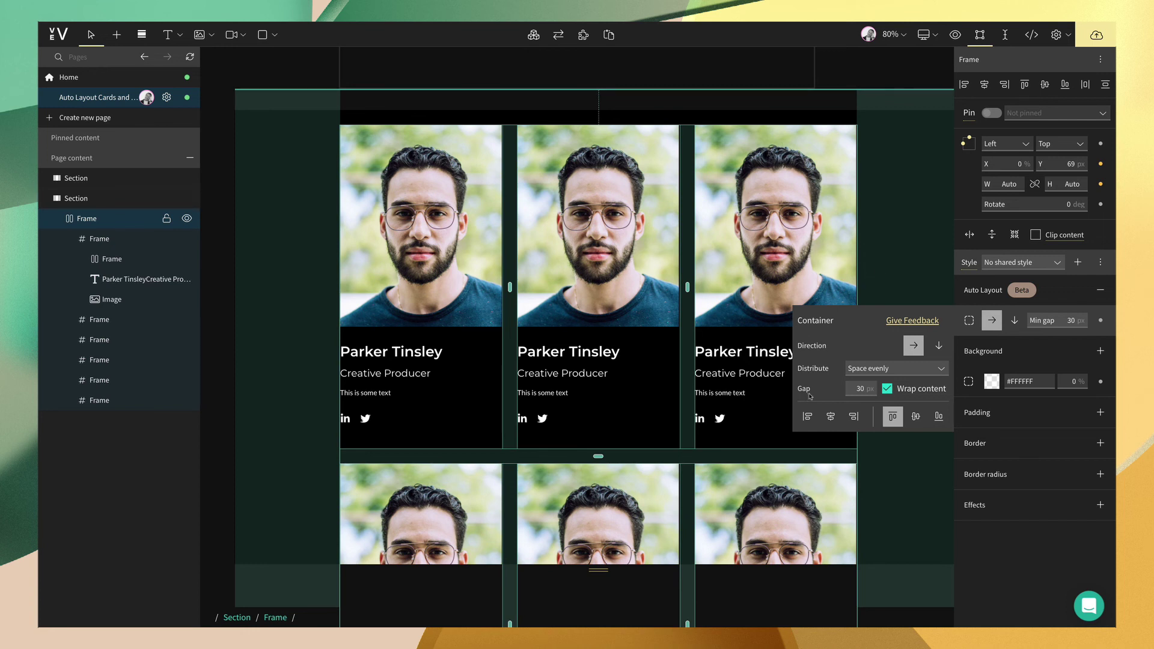
click(830, 418)
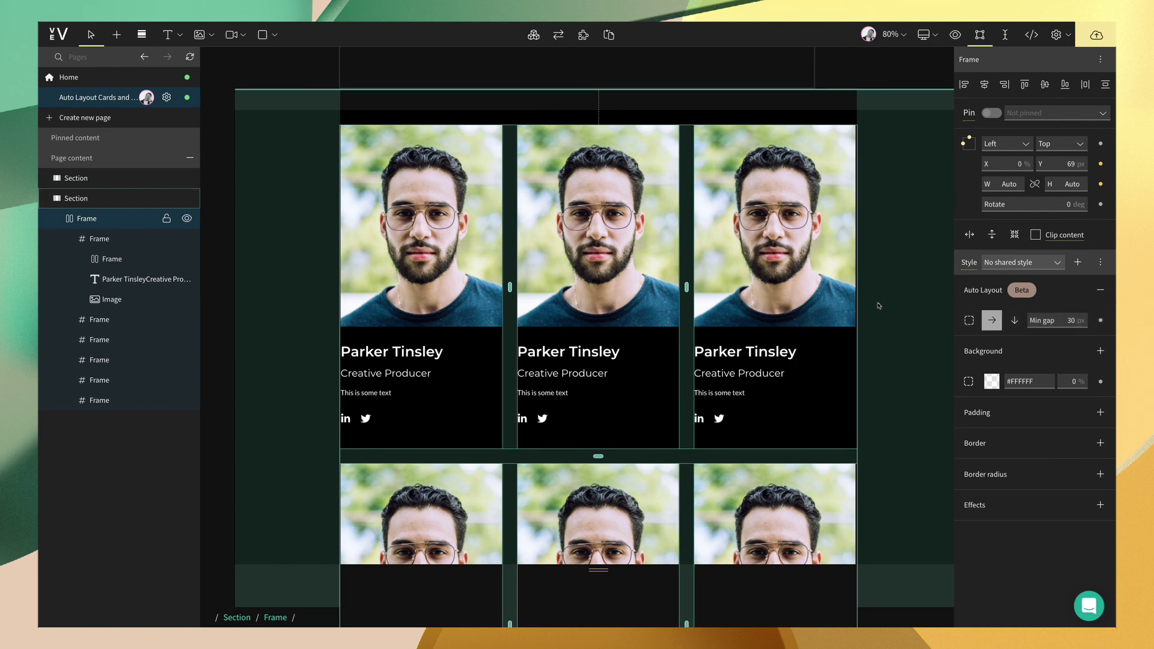
- Change the card container width from auto to 100 %, then select the Section layer
click(869, 278)
click(869, 278)
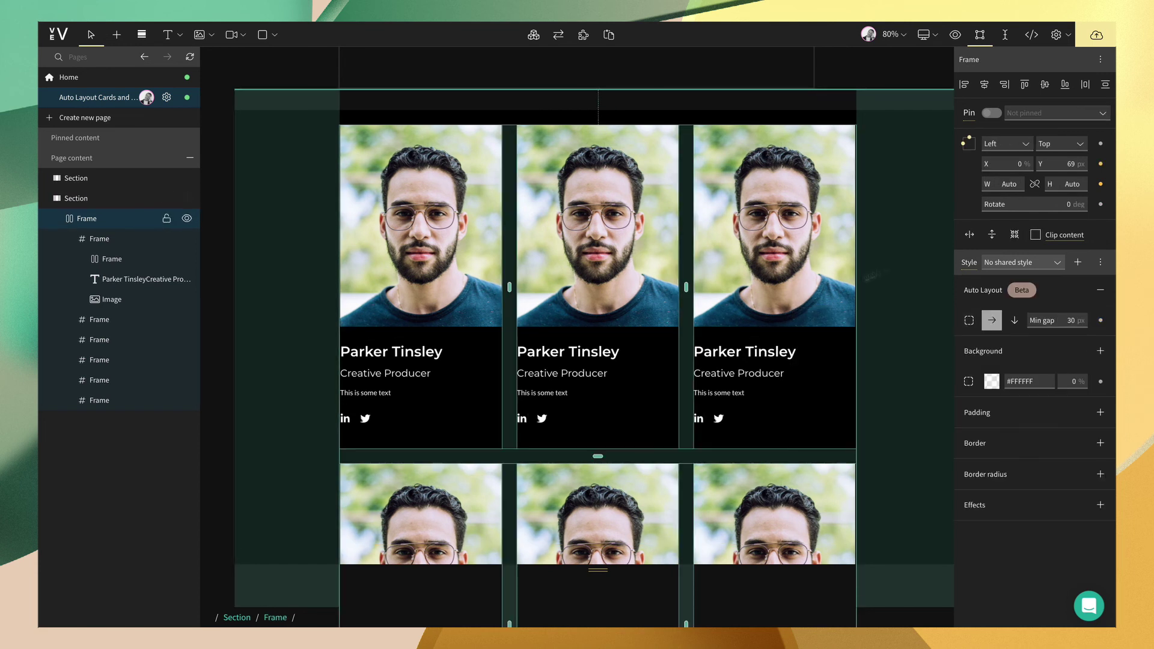
click(1007, 184)
click(1000, 214)
click(1007, 184)
click(1012, 184)
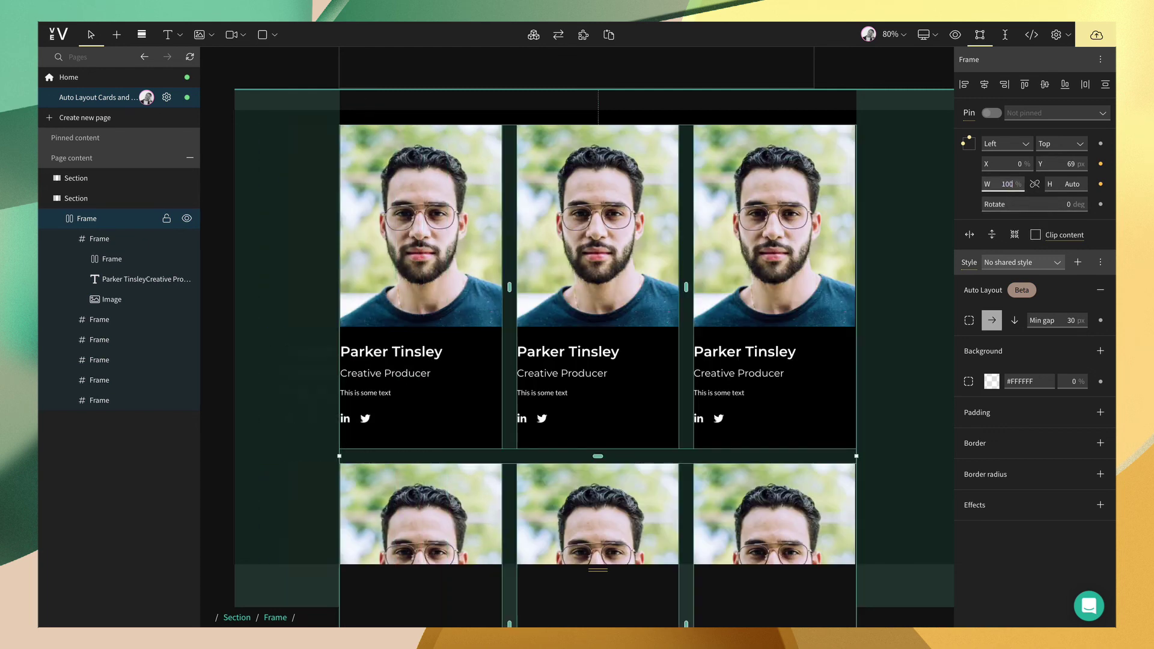
click(918, 192)
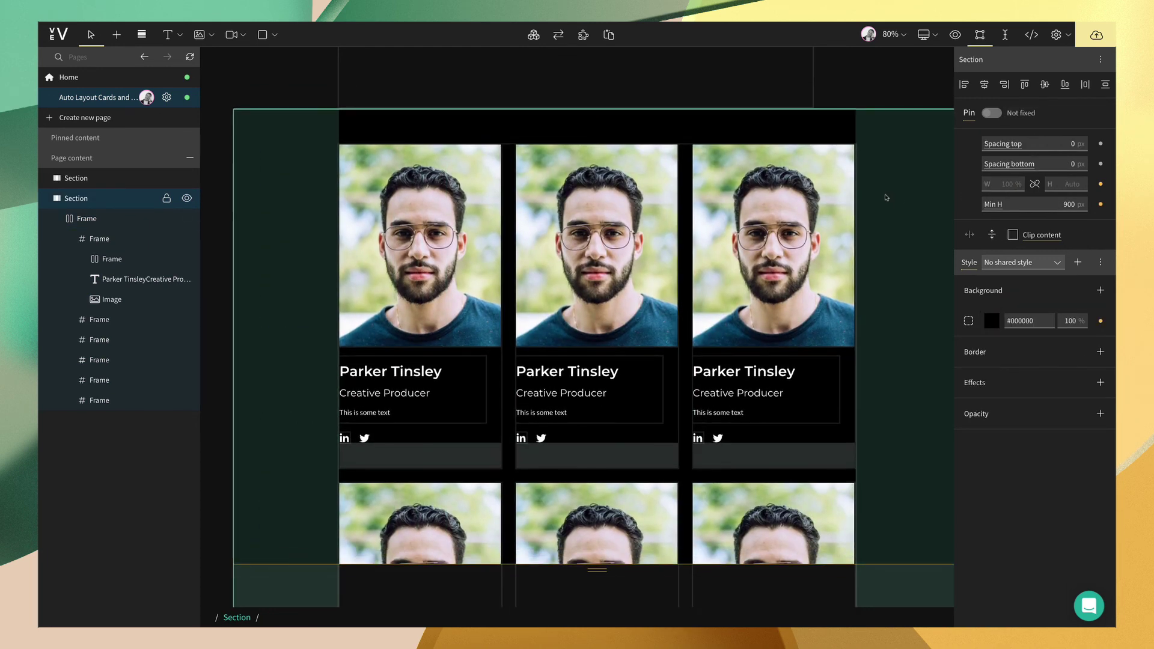
- Check the team card grid in tablet preview, then return to desktop
key(ctrl+2)
scroll(799, 222, down, 3)
scroll(763, 233, up, 2)
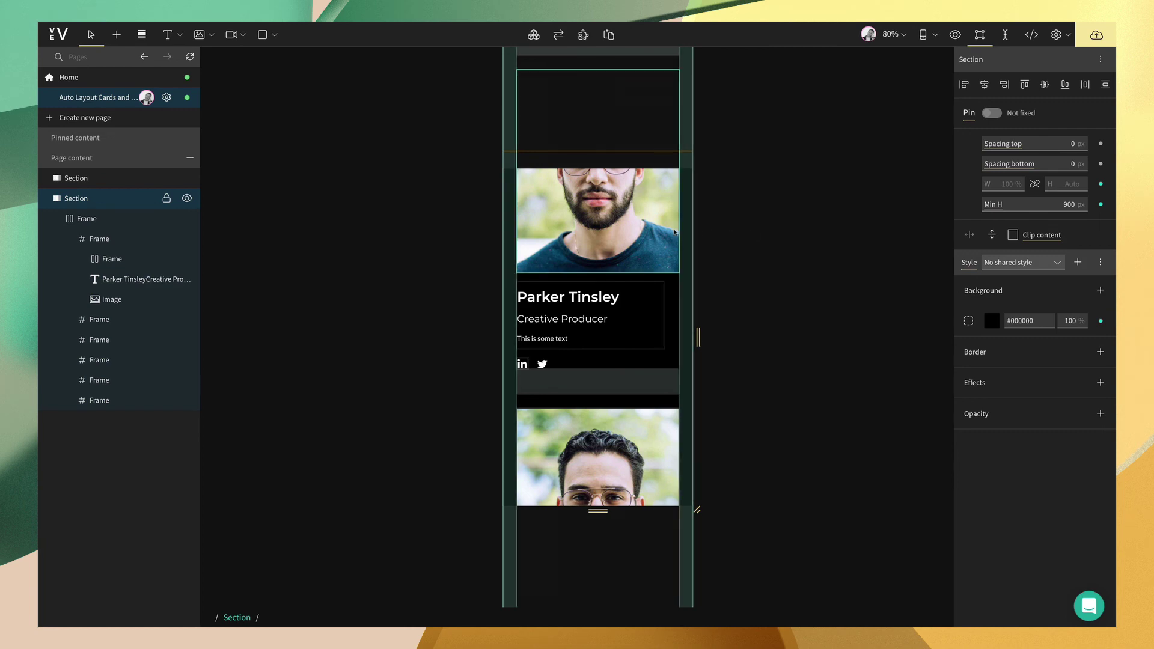
key(ctrl+1)
- Copy the third team card and paste copies so twelve cards wrap into rows
click(759, 245)
key(ctrl+c)
key(ctrl+v)
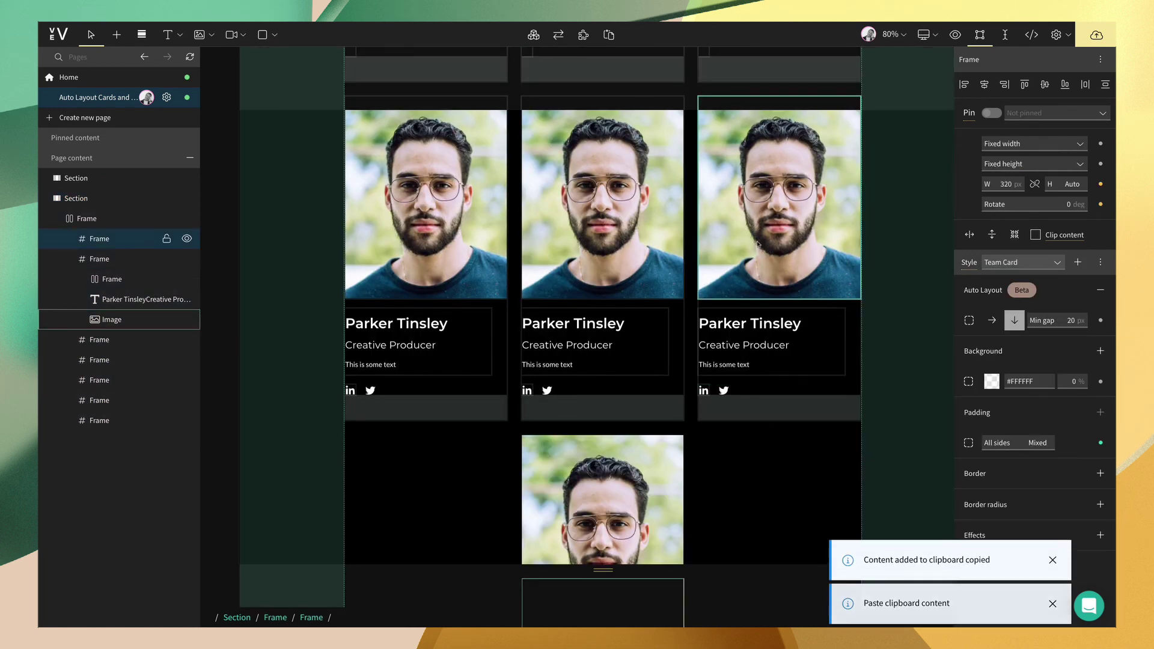
scroll(760, 245, down, 3)
key(ctrl+v)
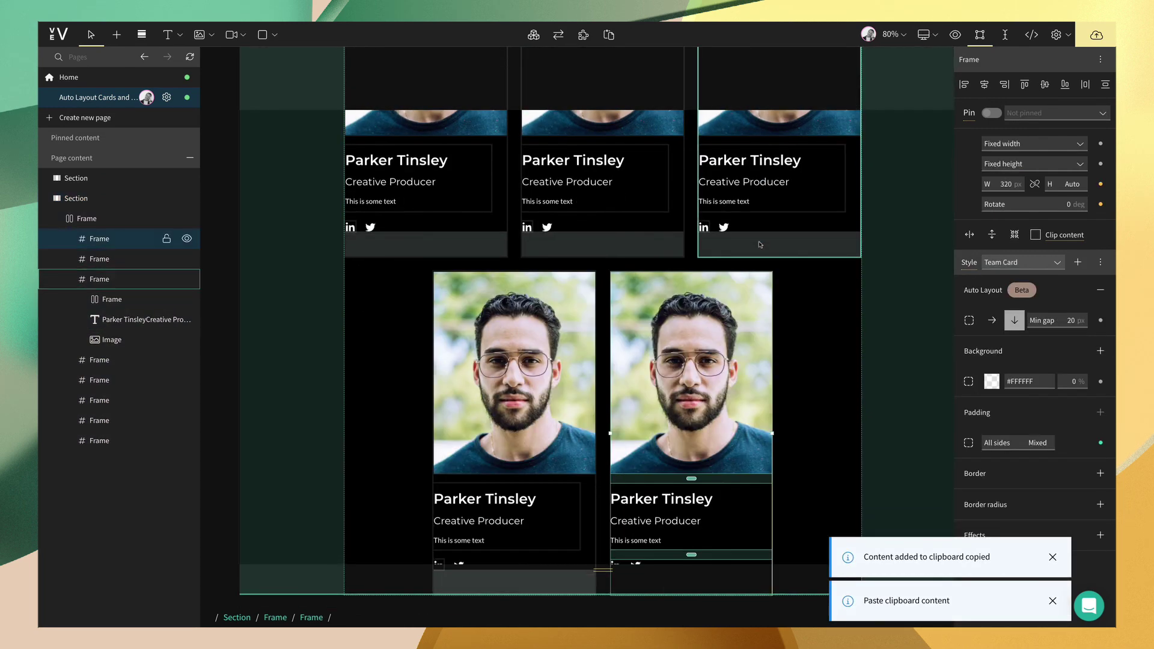
key(ctrl+v)
scroll(760, 244, down, 2)
key(ctrl+v)
key(ctrl+v)
key(ctrl+v)
scroll(760, 245, down, 1)
- Select the section, preview it at a narrower breakpoint, and return to desktop
click(787, 255)
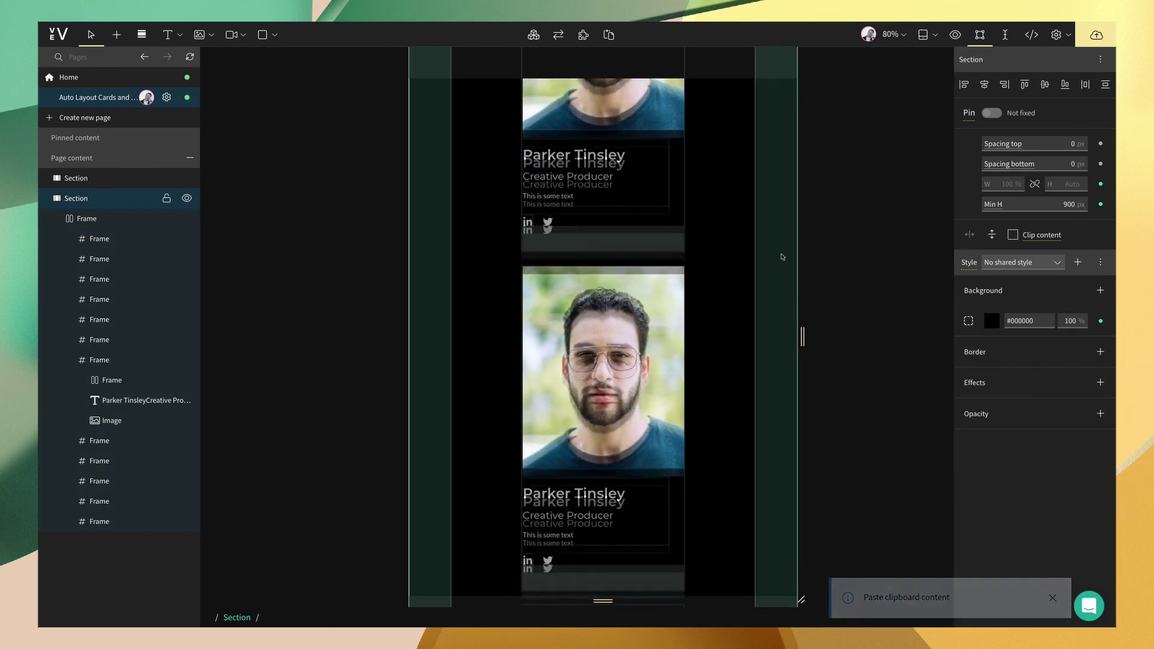
key(ctrl+3)
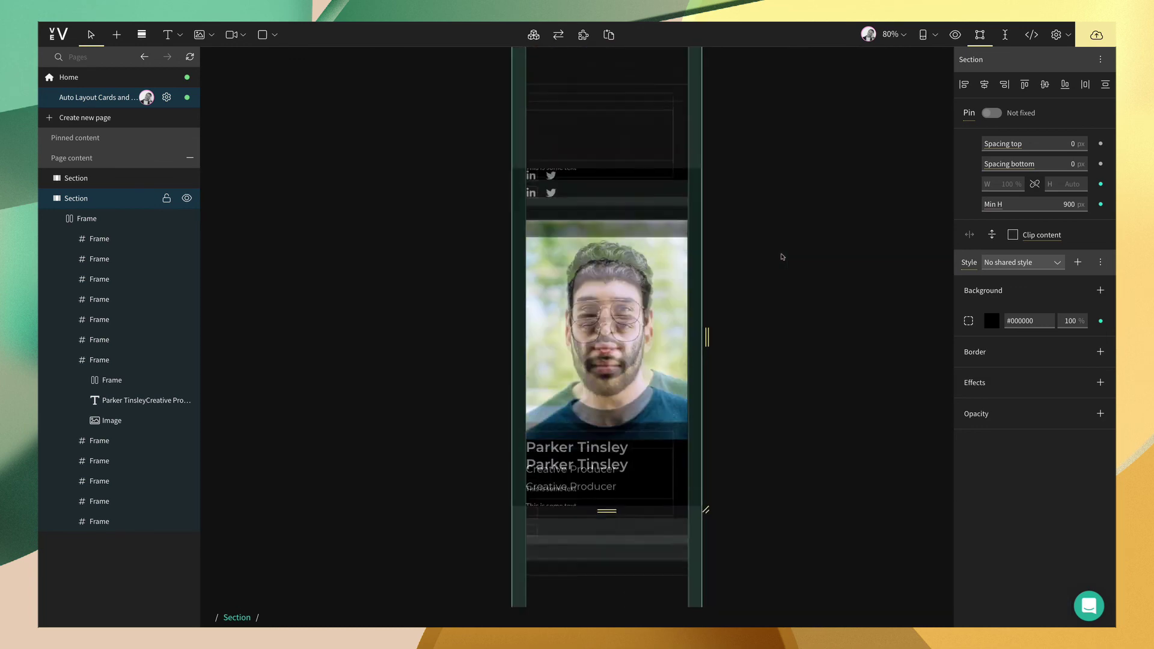
key(ctrl+1)
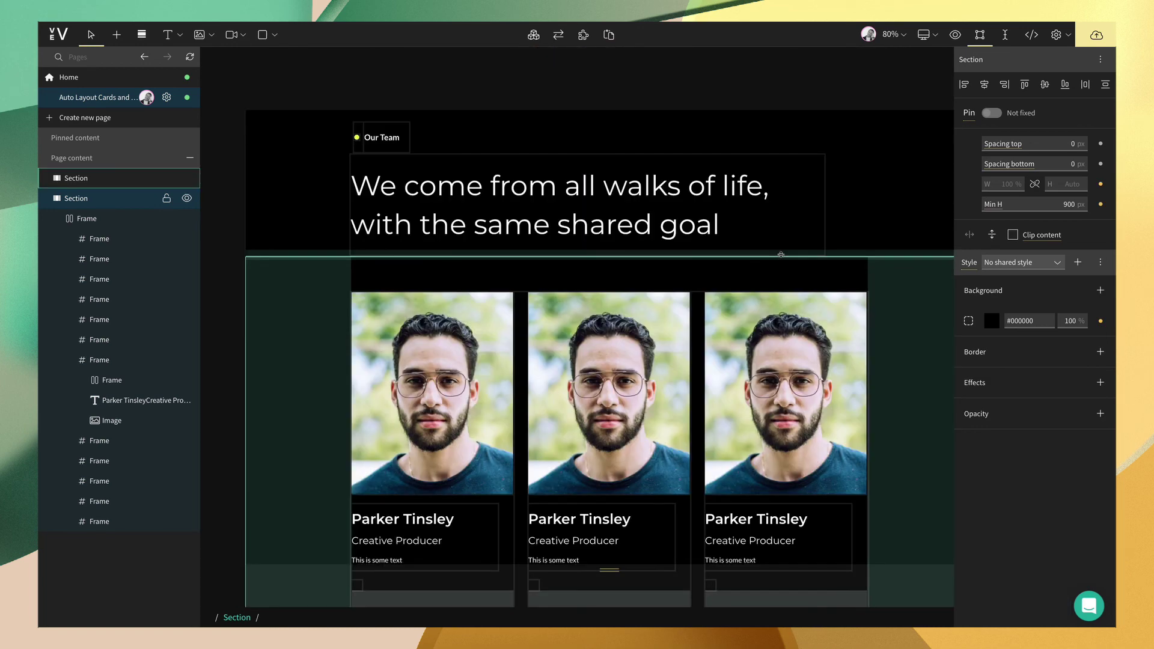